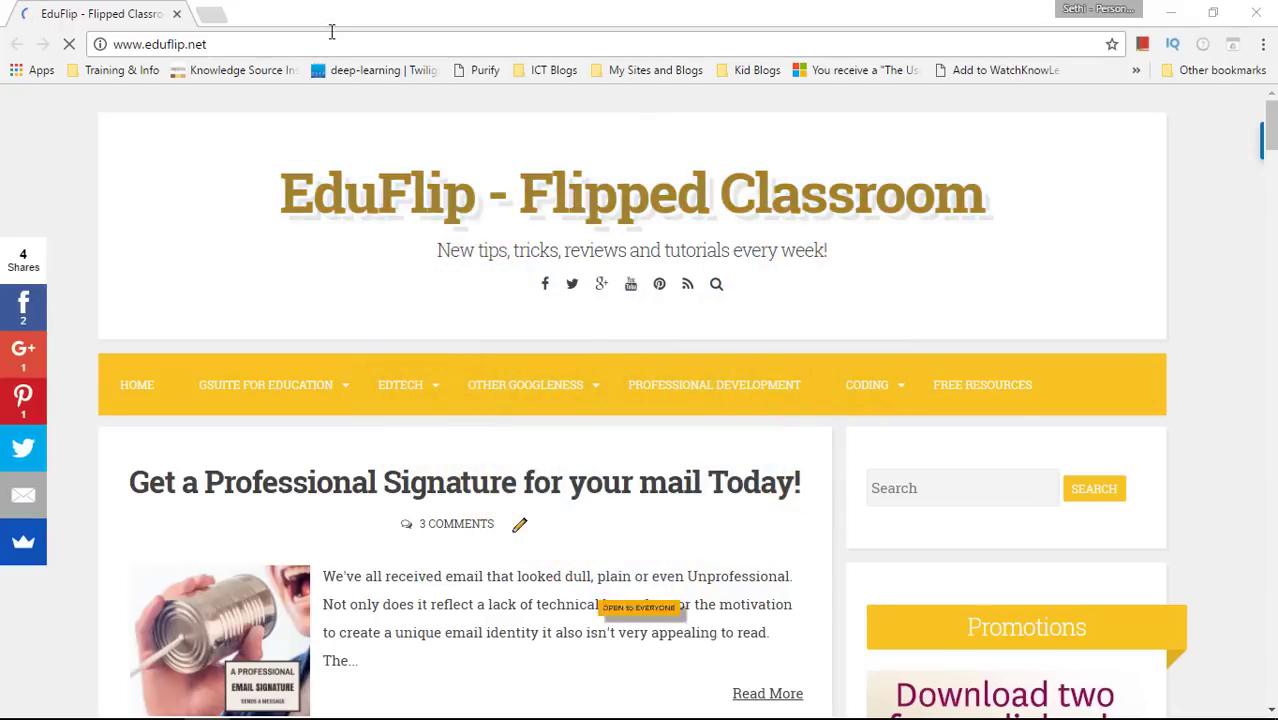
- Go to classroom.google.com and continue into Google Classroom with the account shown
click(283, 44)
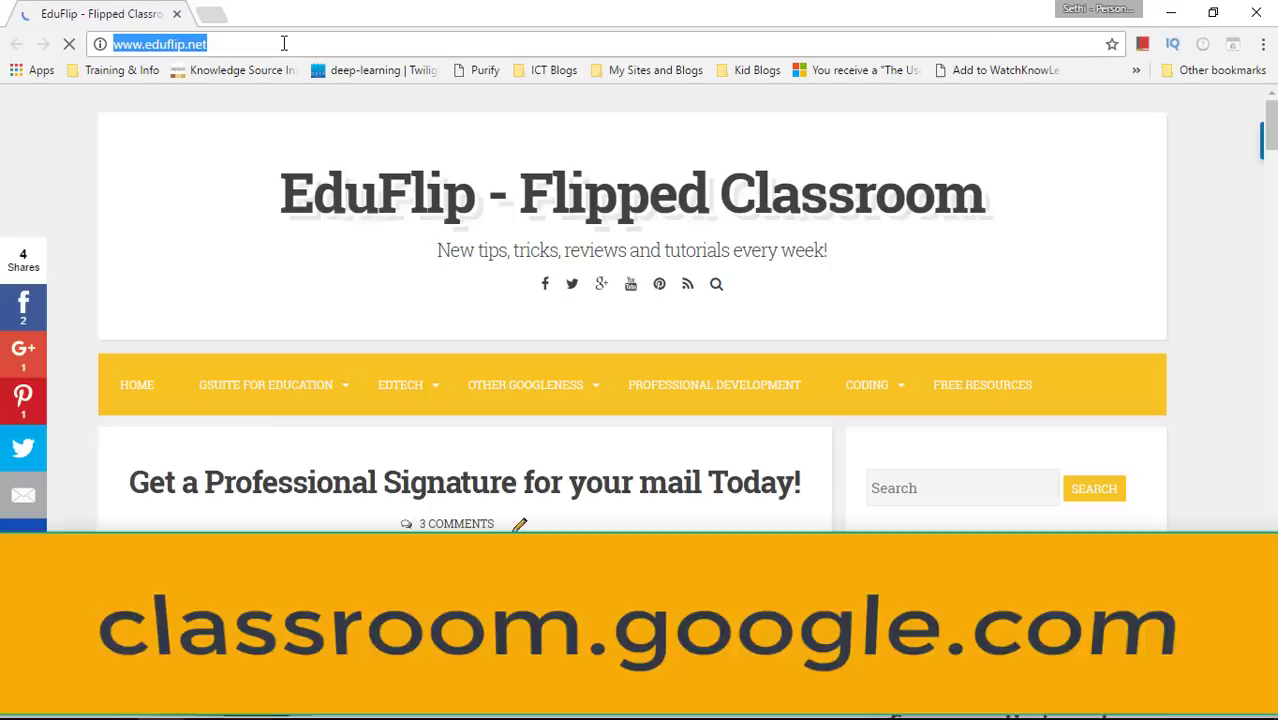
text(classroom)
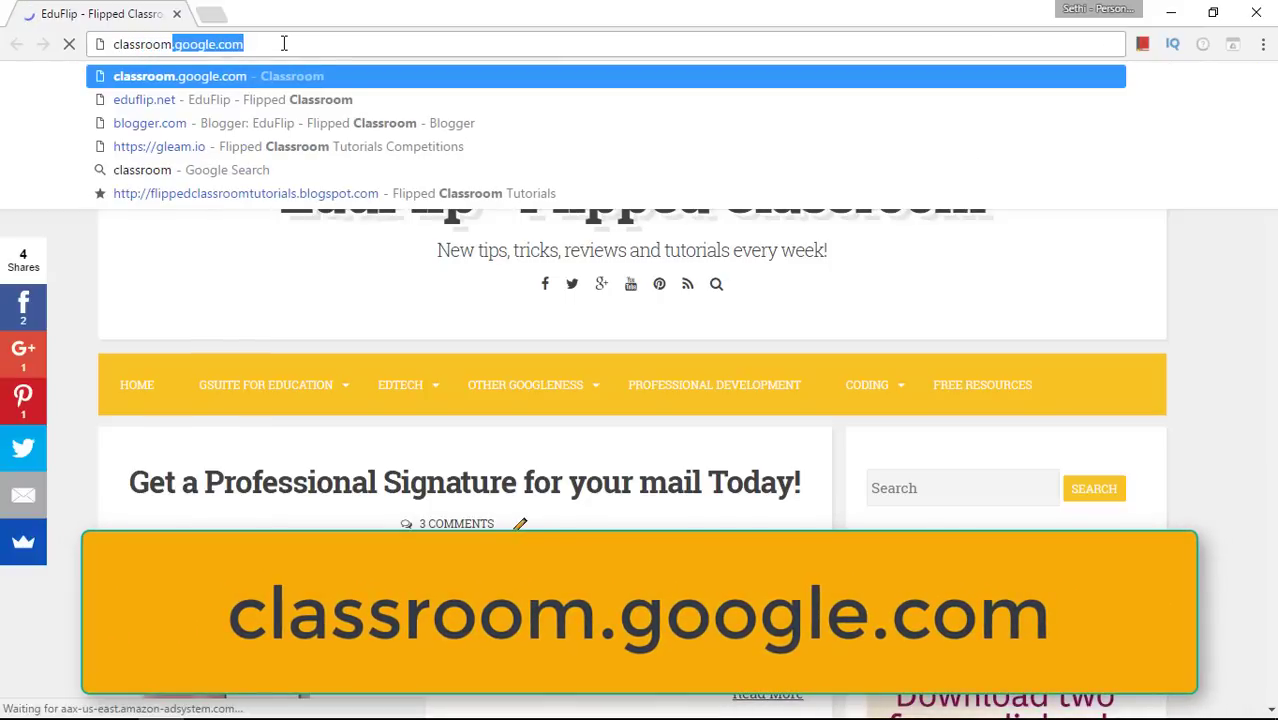
key(Return)
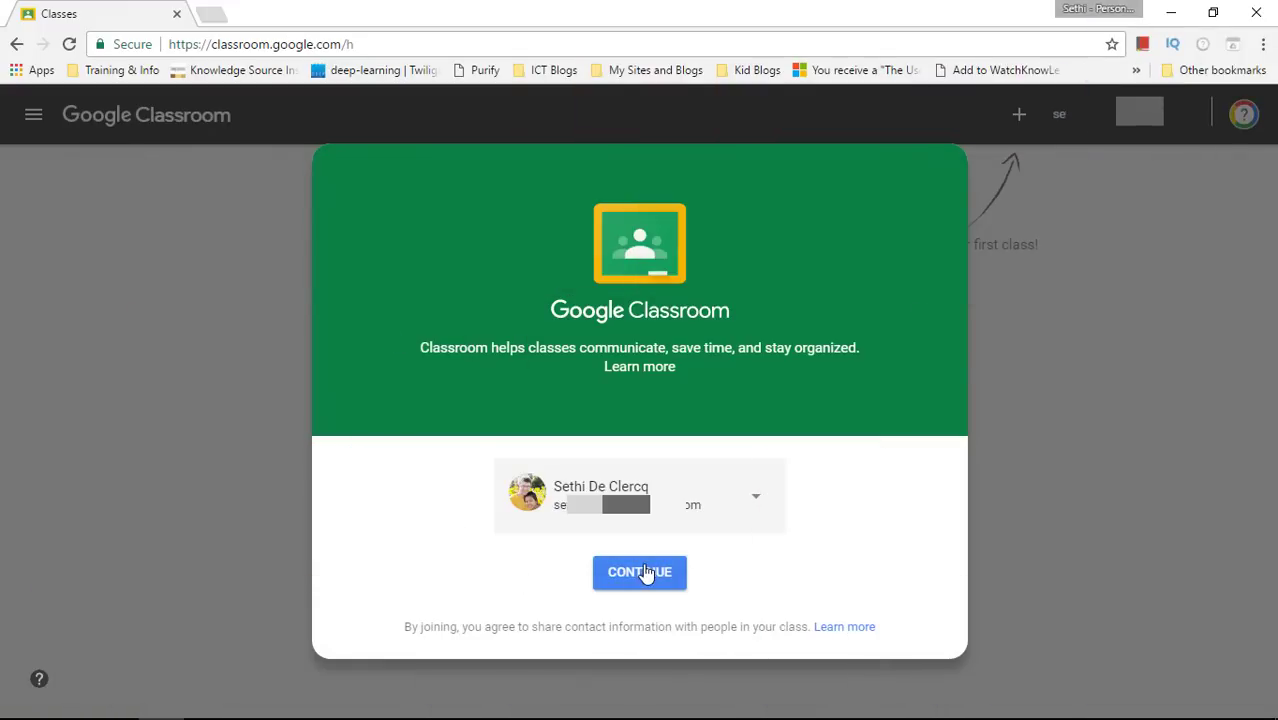
click(645, 573)
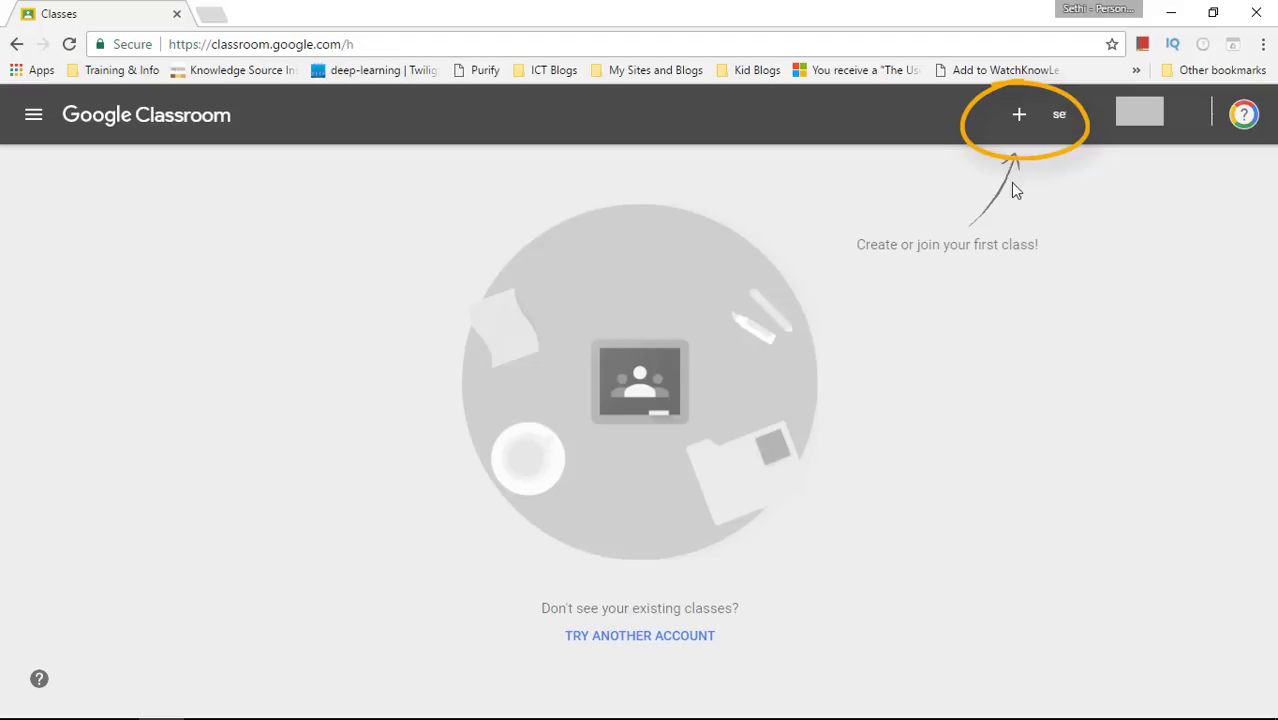
- Start creating a class and accept the notice that Classroom is not being used at a school with students
click(1018, 122)
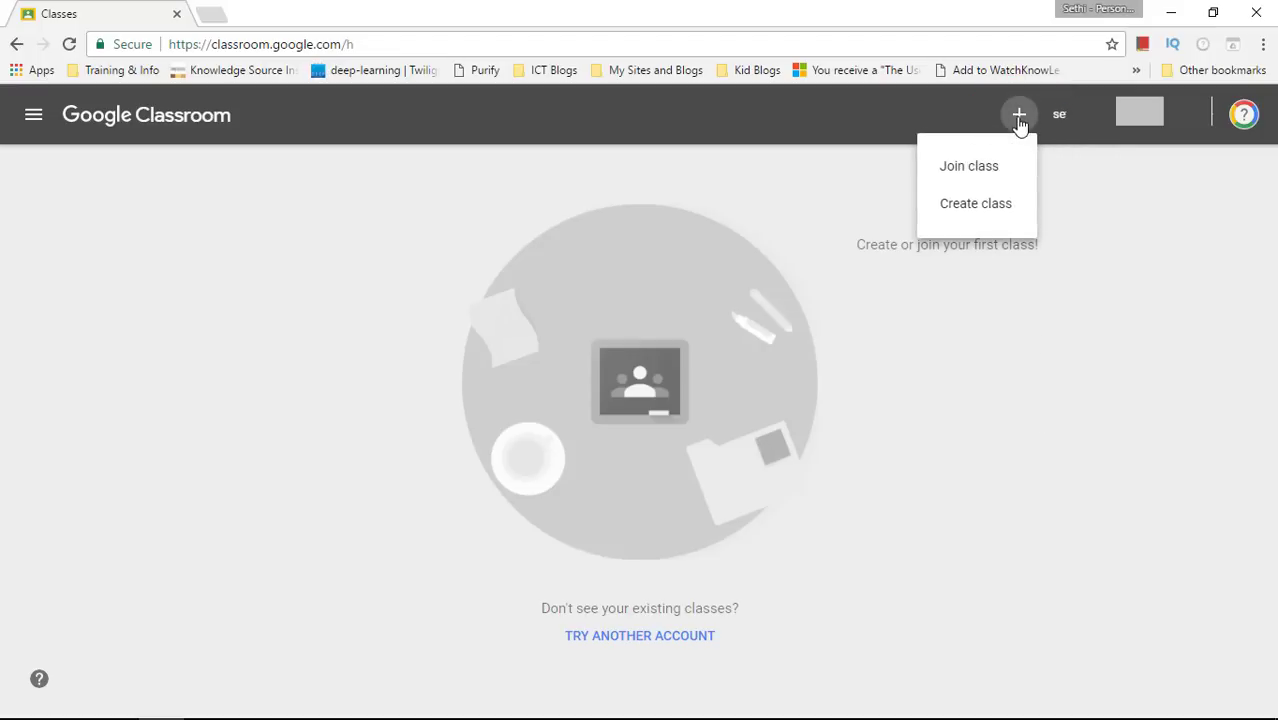
click(999, 203)
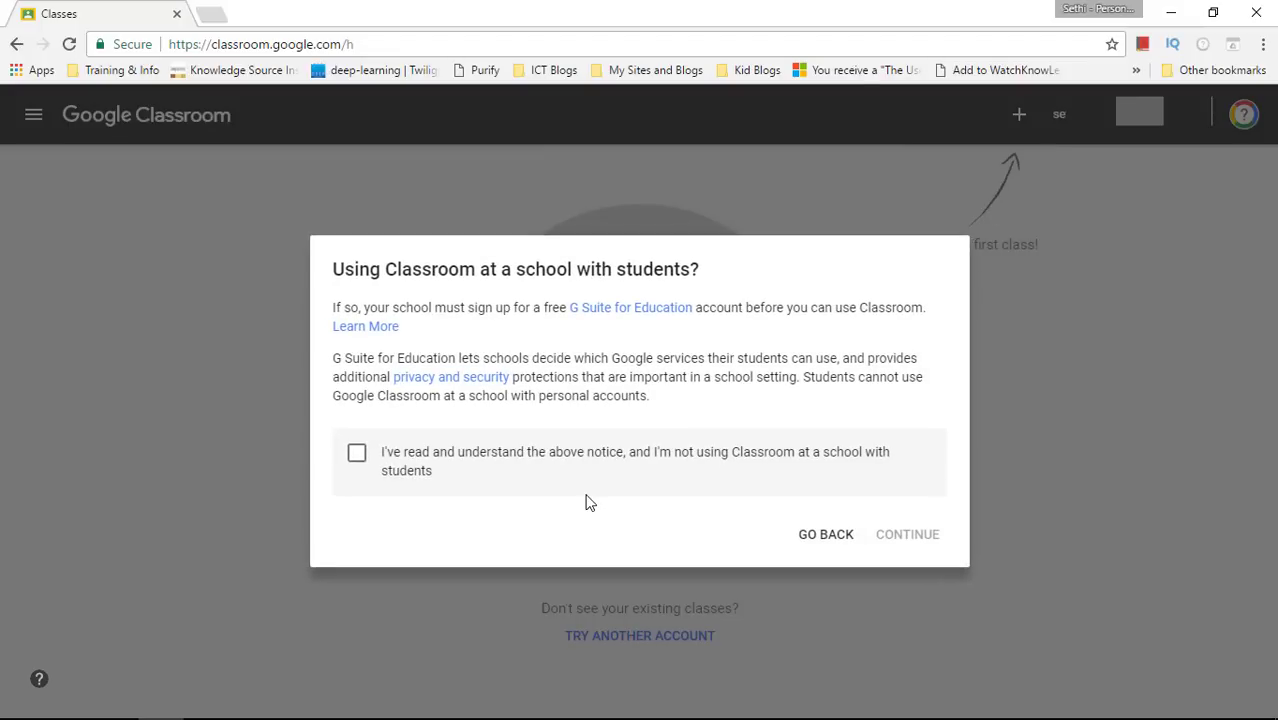
click(433, 465)
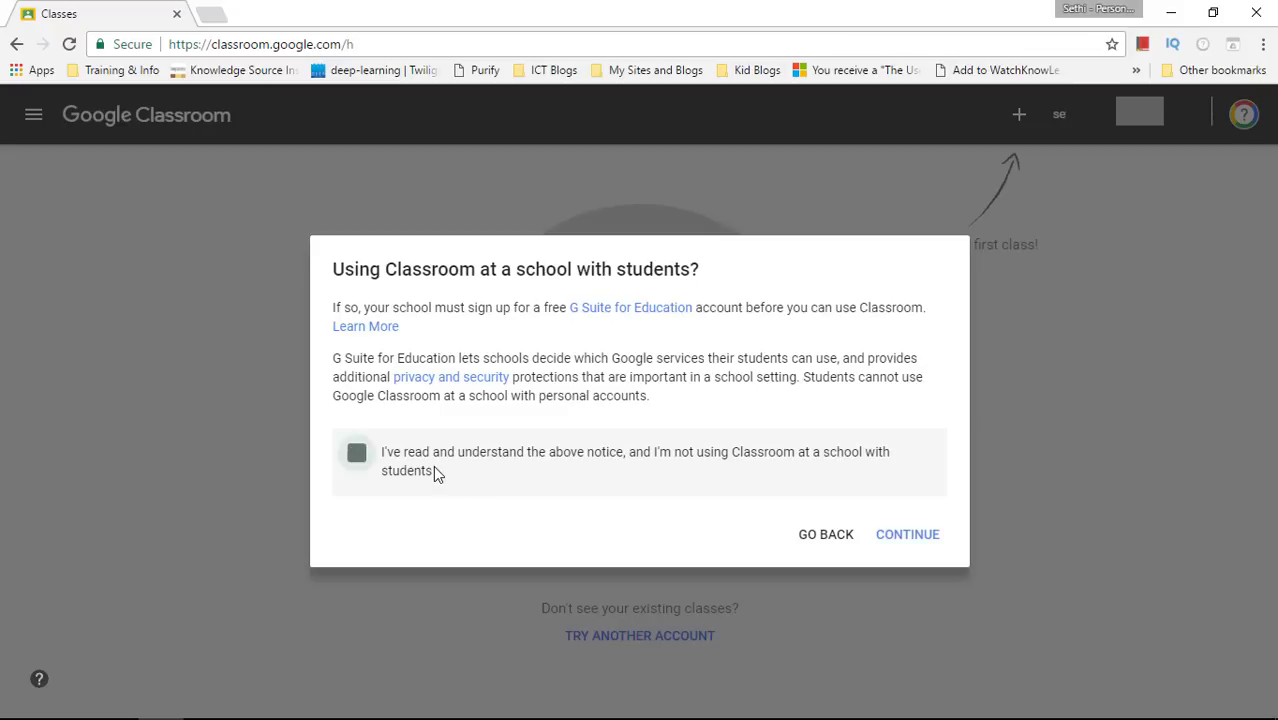
click(892, 540)
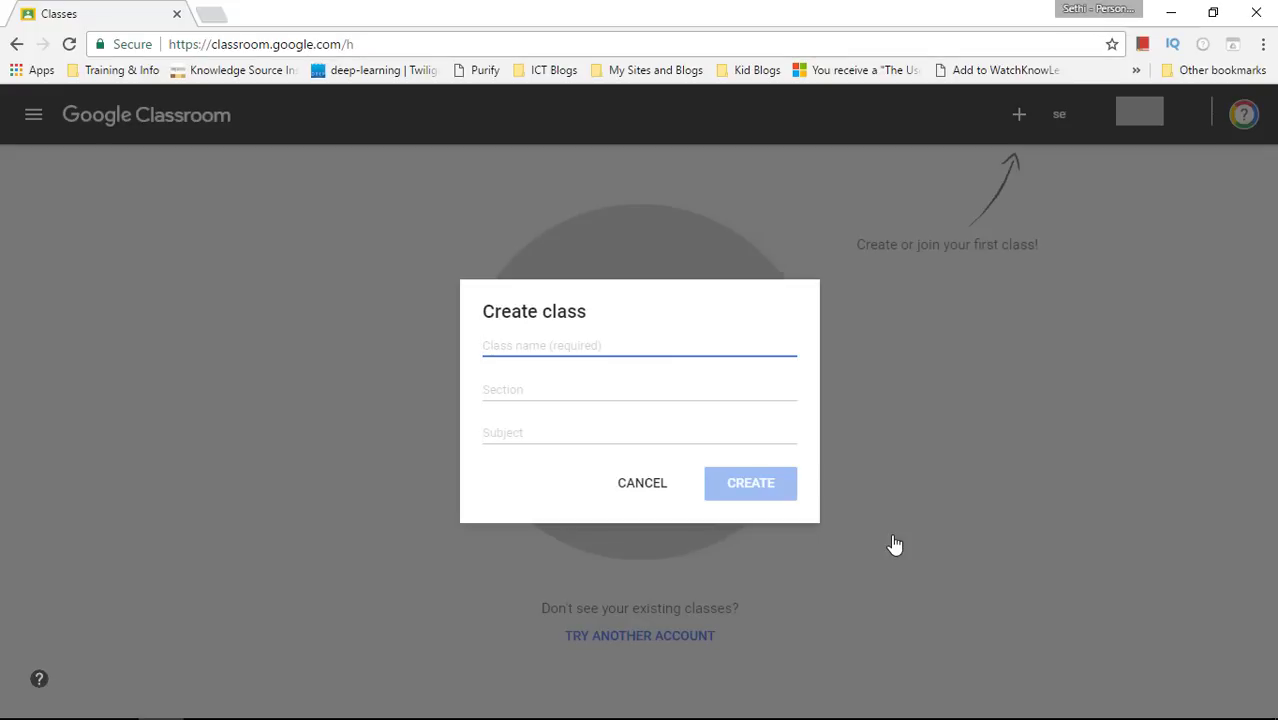
- Create the class with the name "Course Google Docs for Beginners" and the subject "GSuite for Education", leaving the section empty
text(Course Google Docs for Beginne)
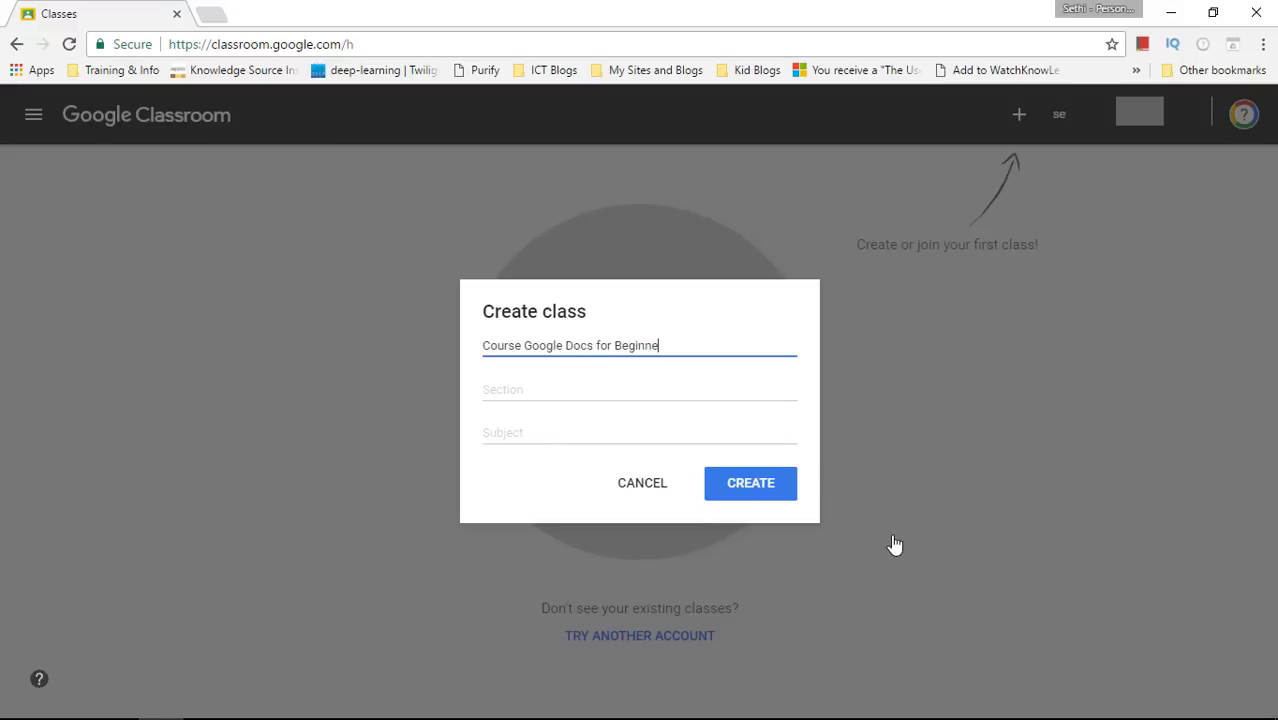
click(549, 395)
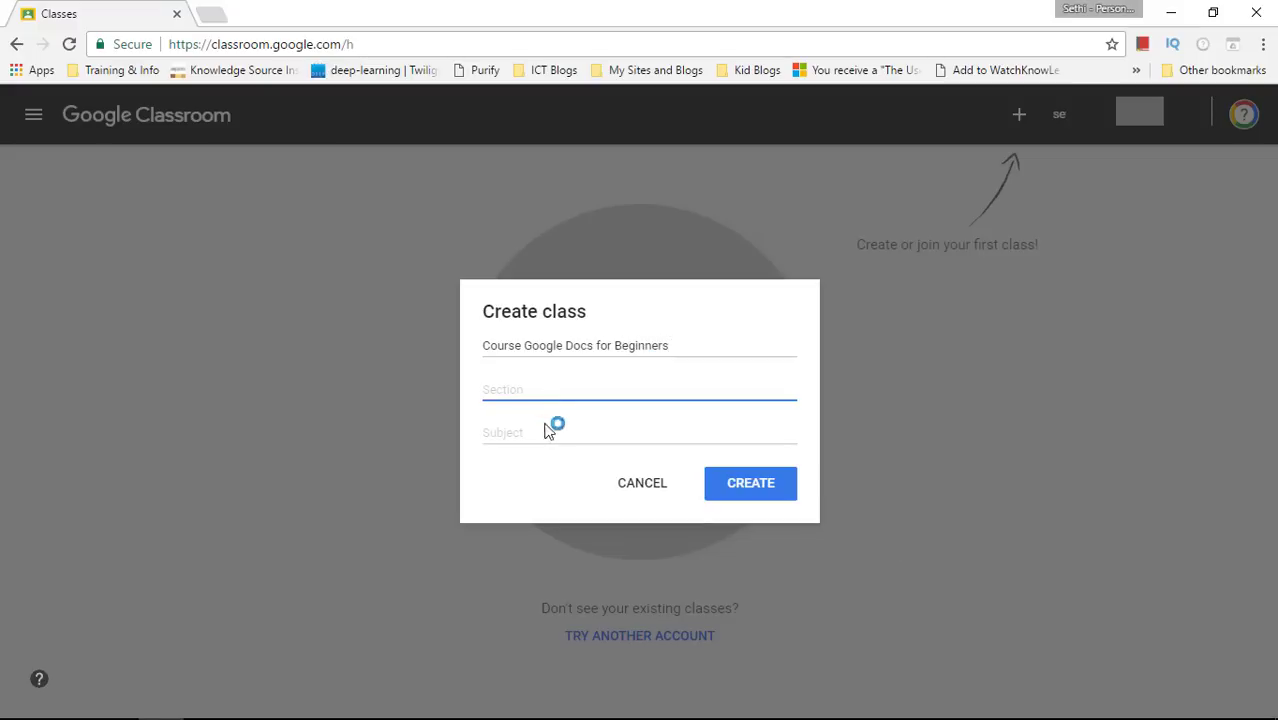
click(545, 433)
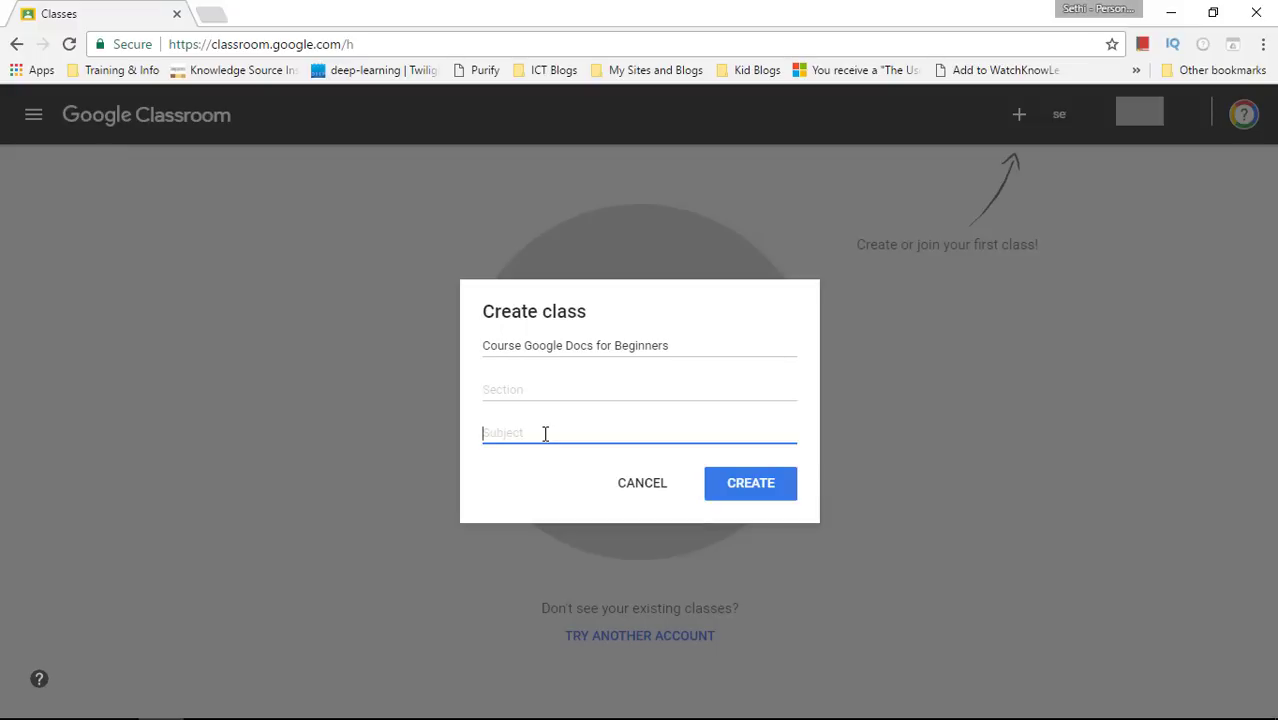
text(GSuite for Education)
click(749, 490)
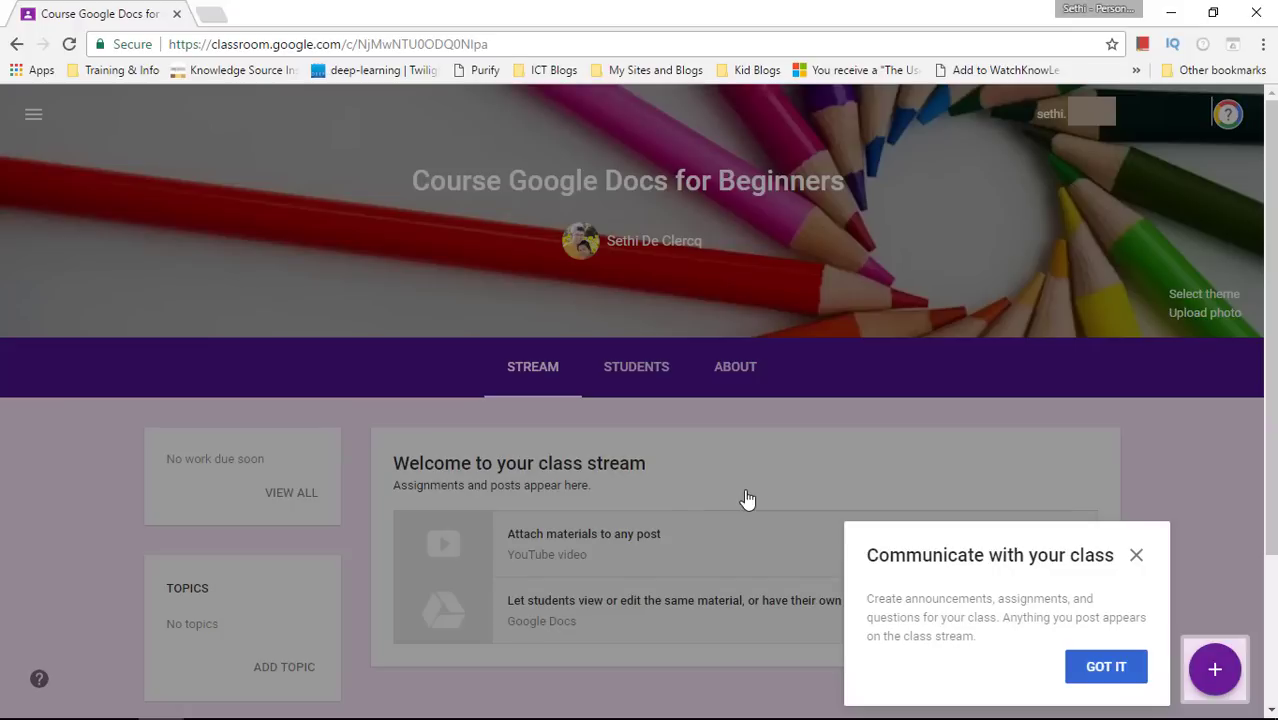
- Dismiss the class communication tip and view the kinds of post that can be created in the stream
click(1138, 556)
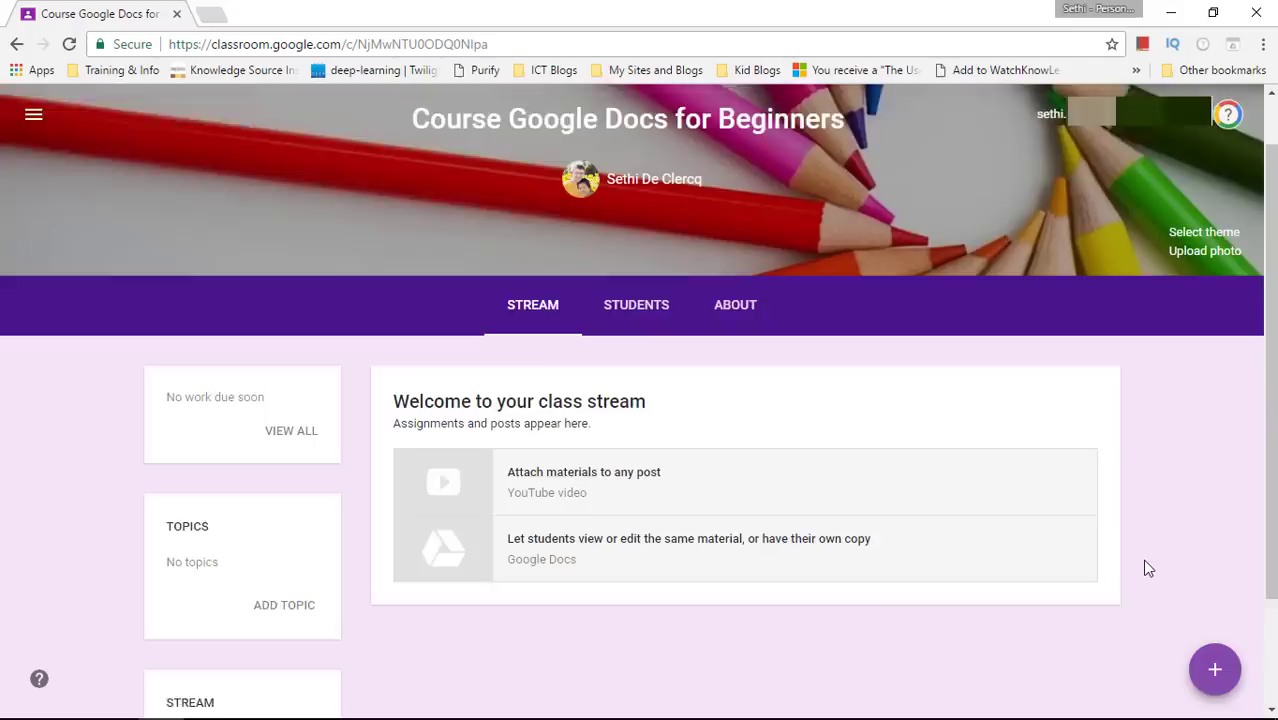
scroll(1142, 559, down, 2)
click(1218, 672)
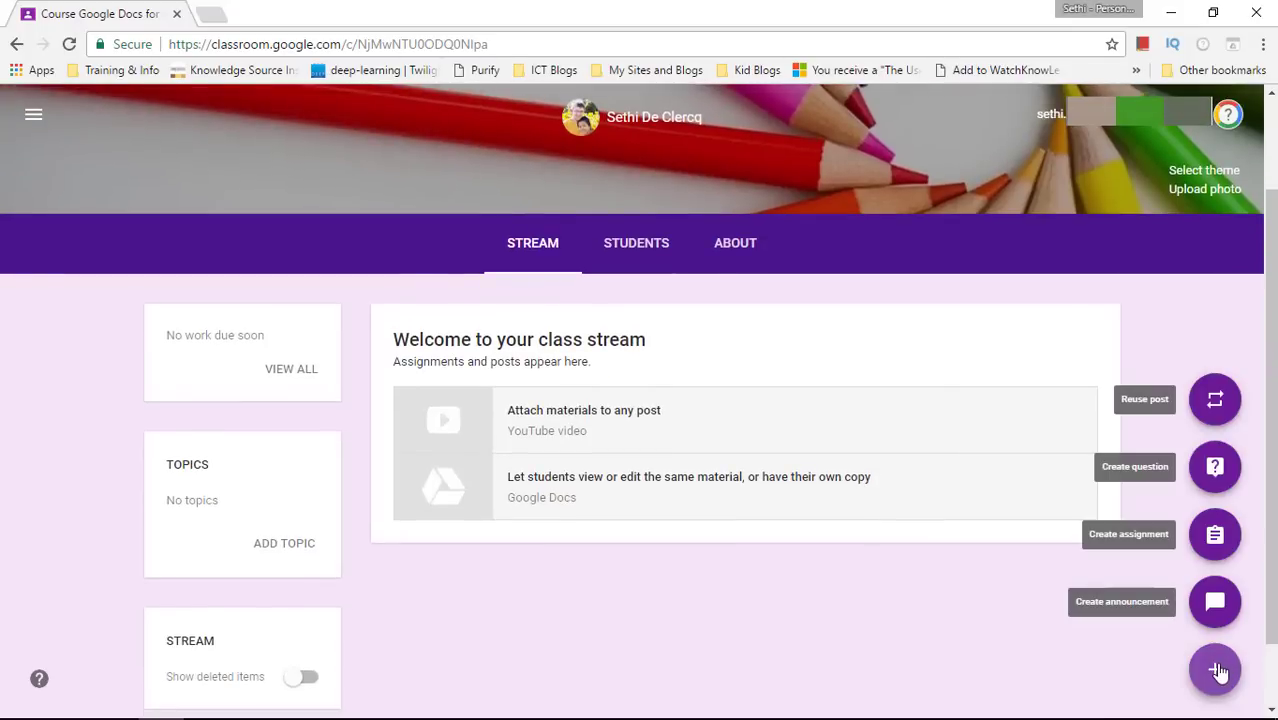
scroll(972, 365, up, 1)
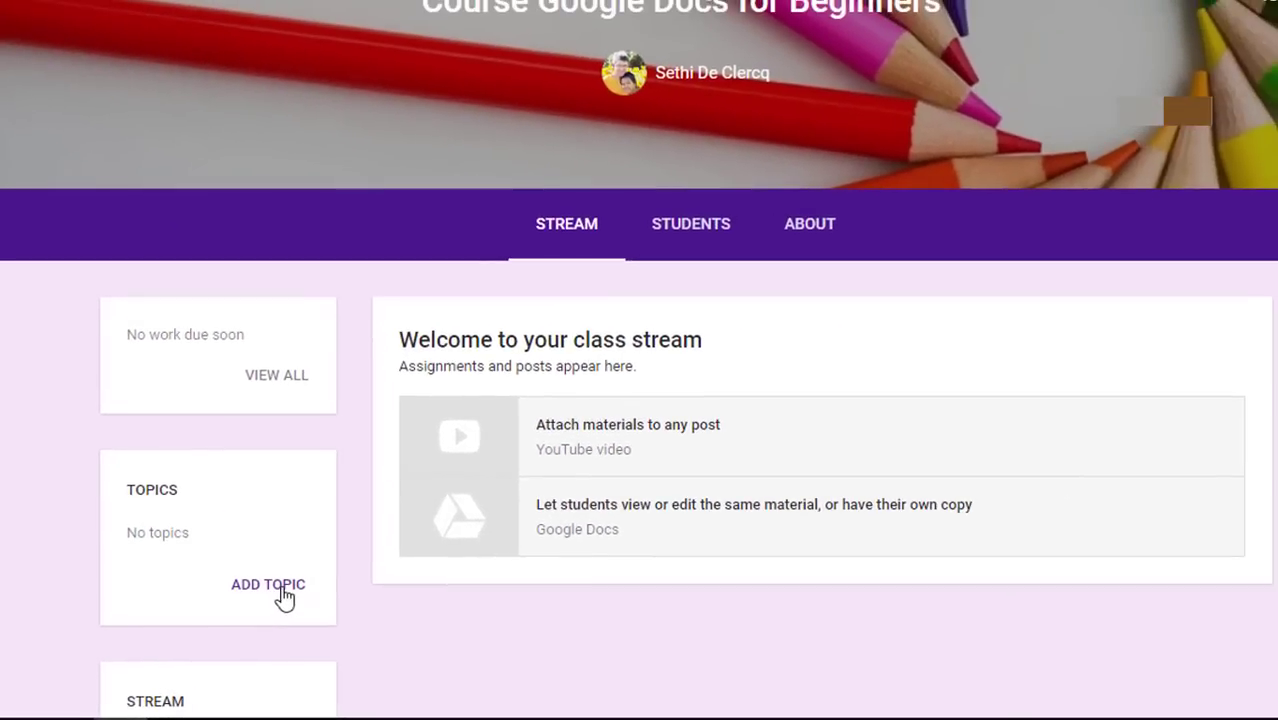
- Add a topic named "Creating a Document" to the class
click(268, 585)
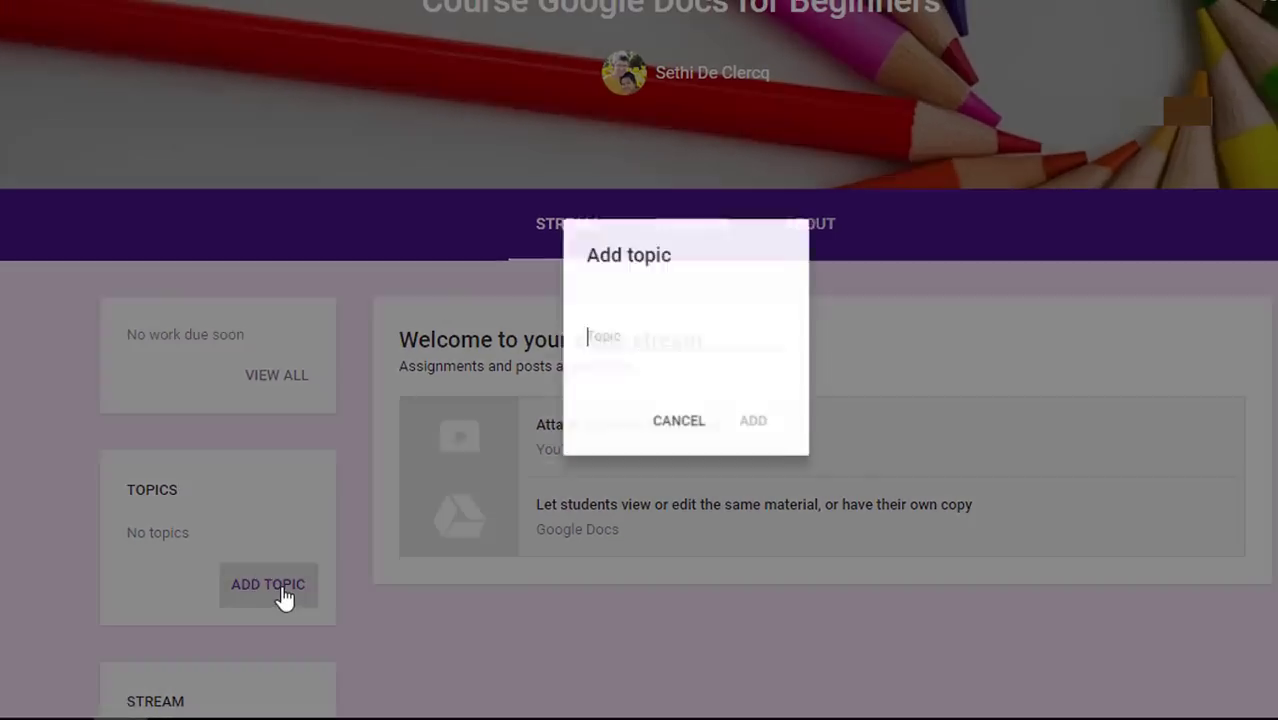
text(C)
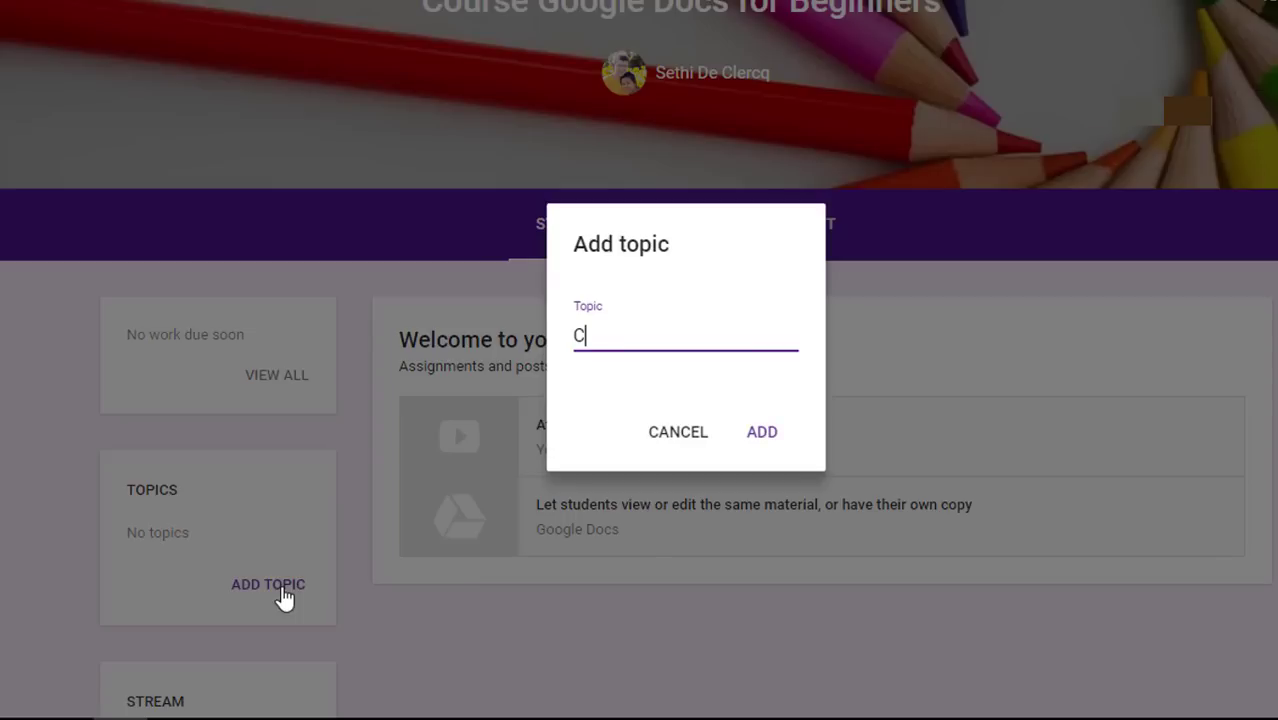
text(reating a Document)
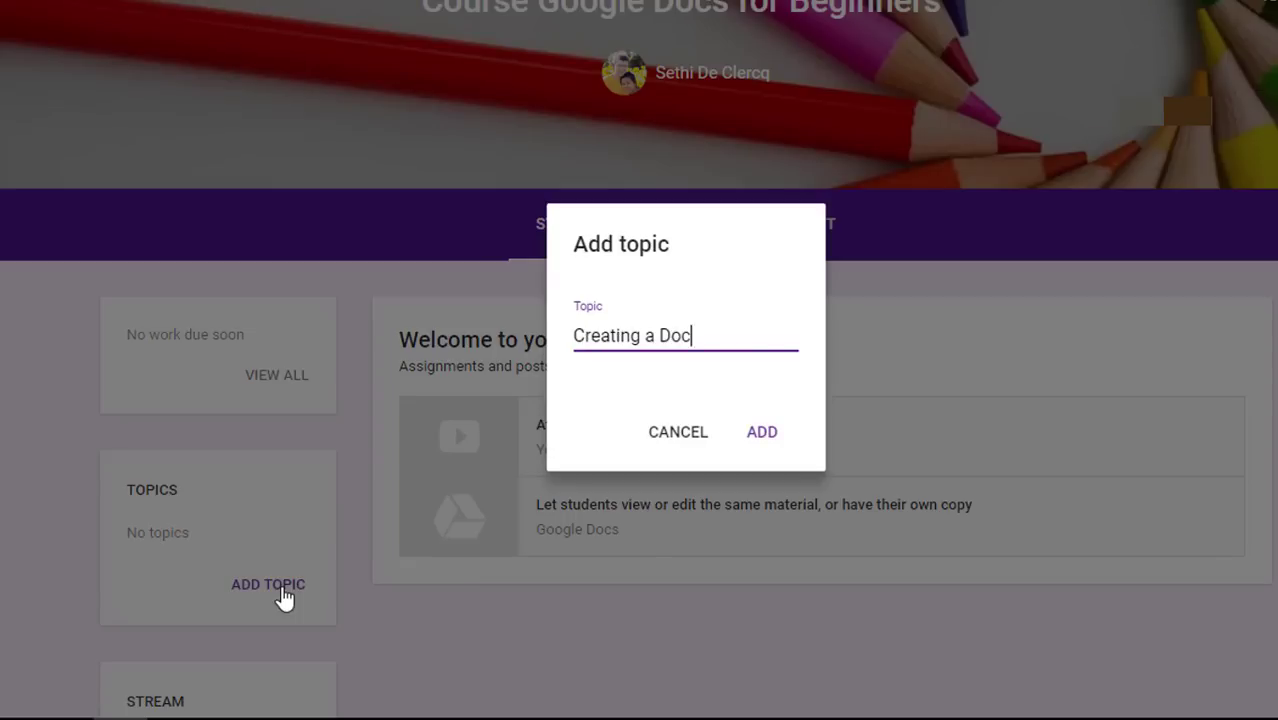
click(761, 436)
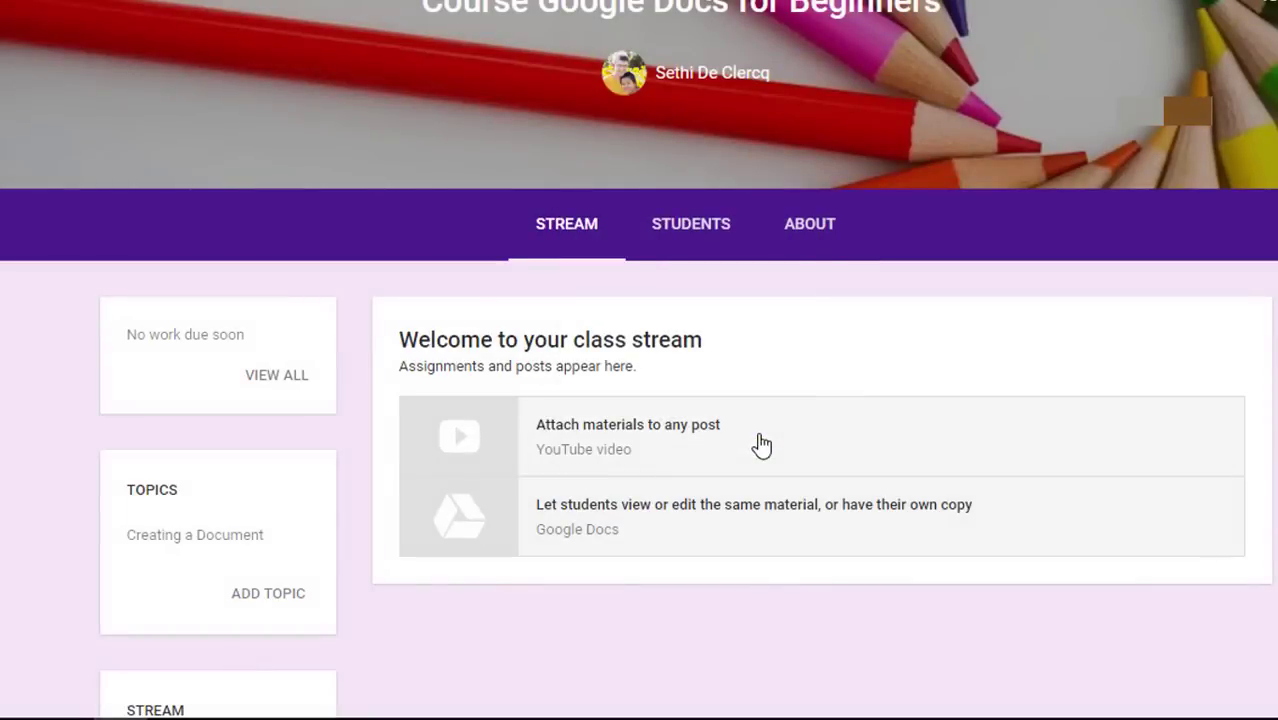
- Add a second topic named "Sharing a Document" to the class
scroll(391, 505, down, 1)
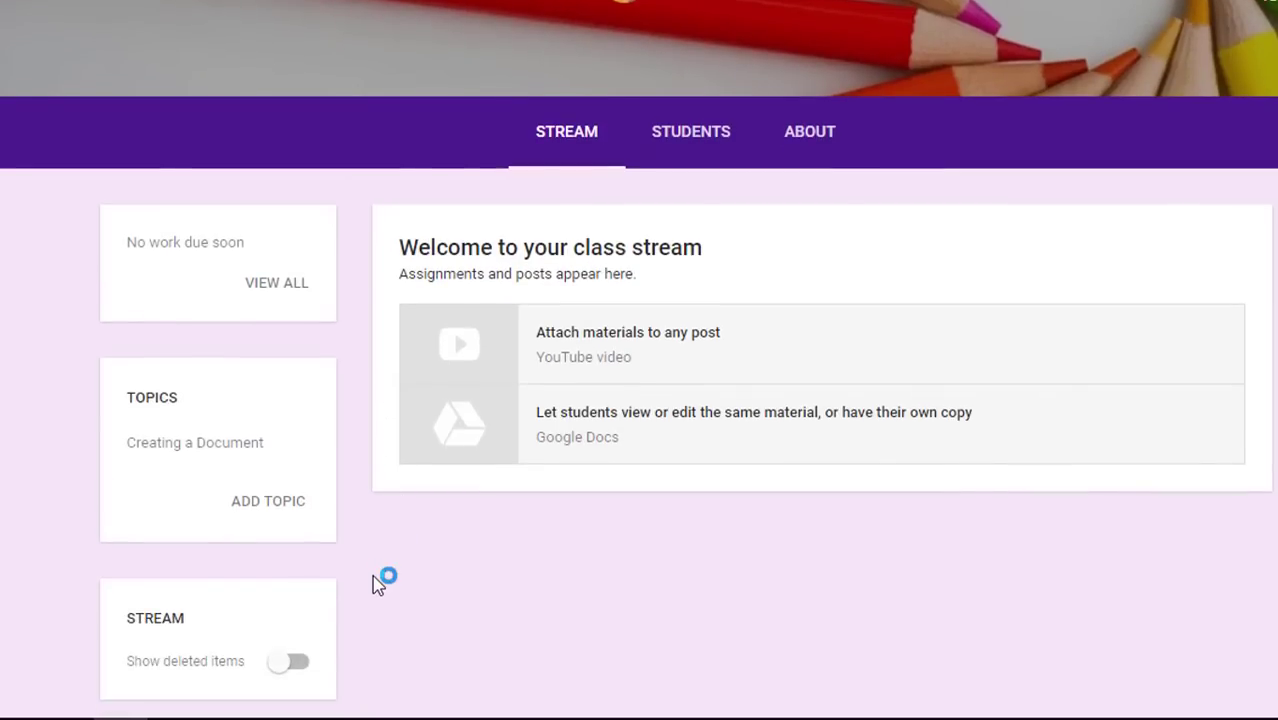
click(283, 513)
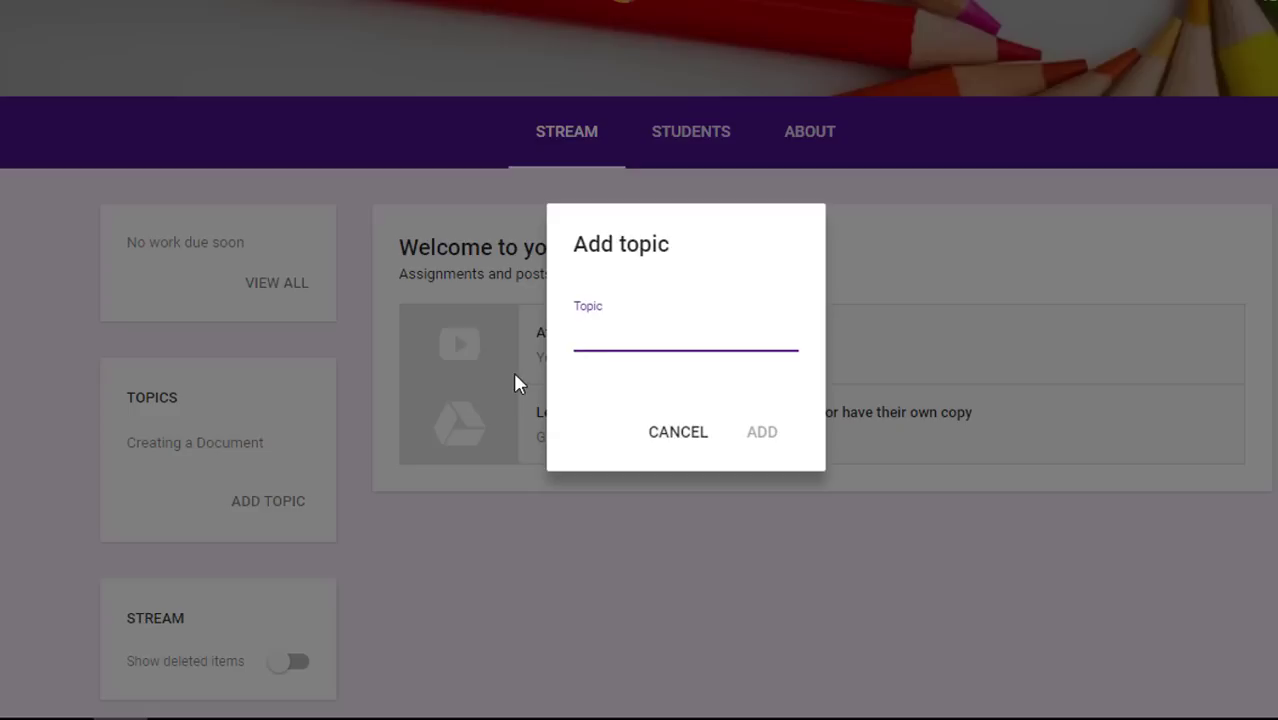
text(Sharing a Document)
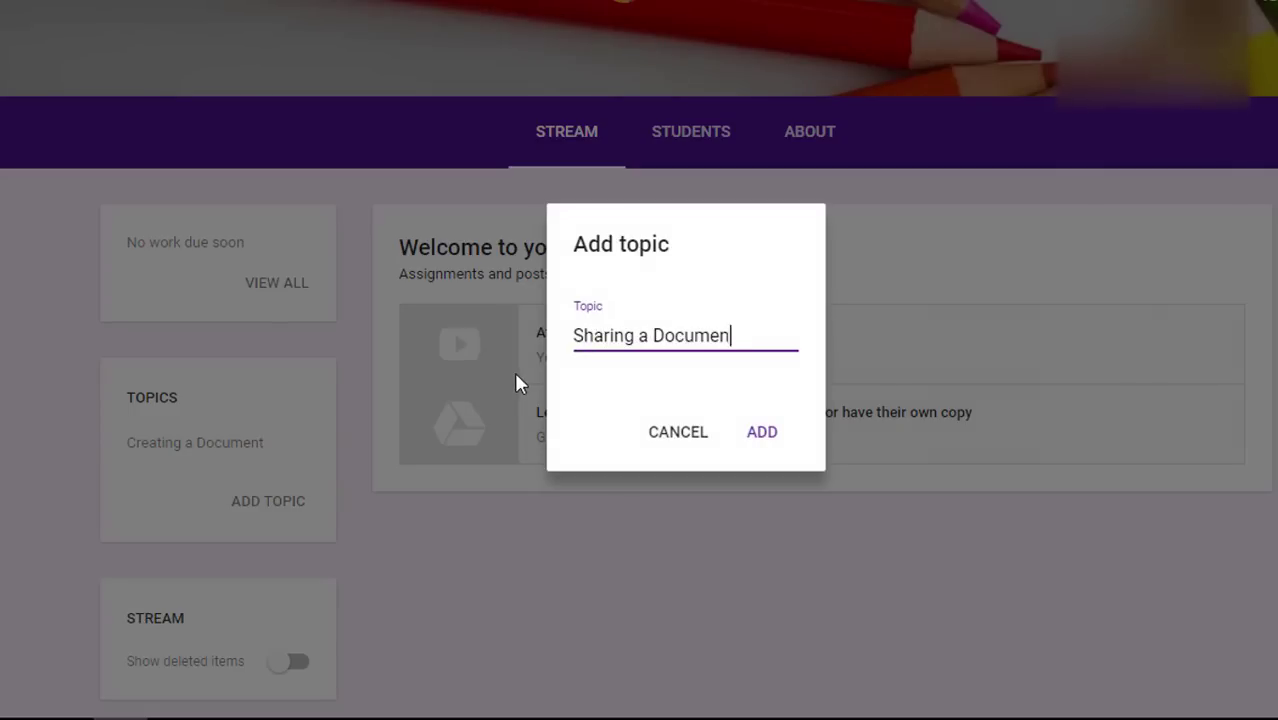
click(775, 438)
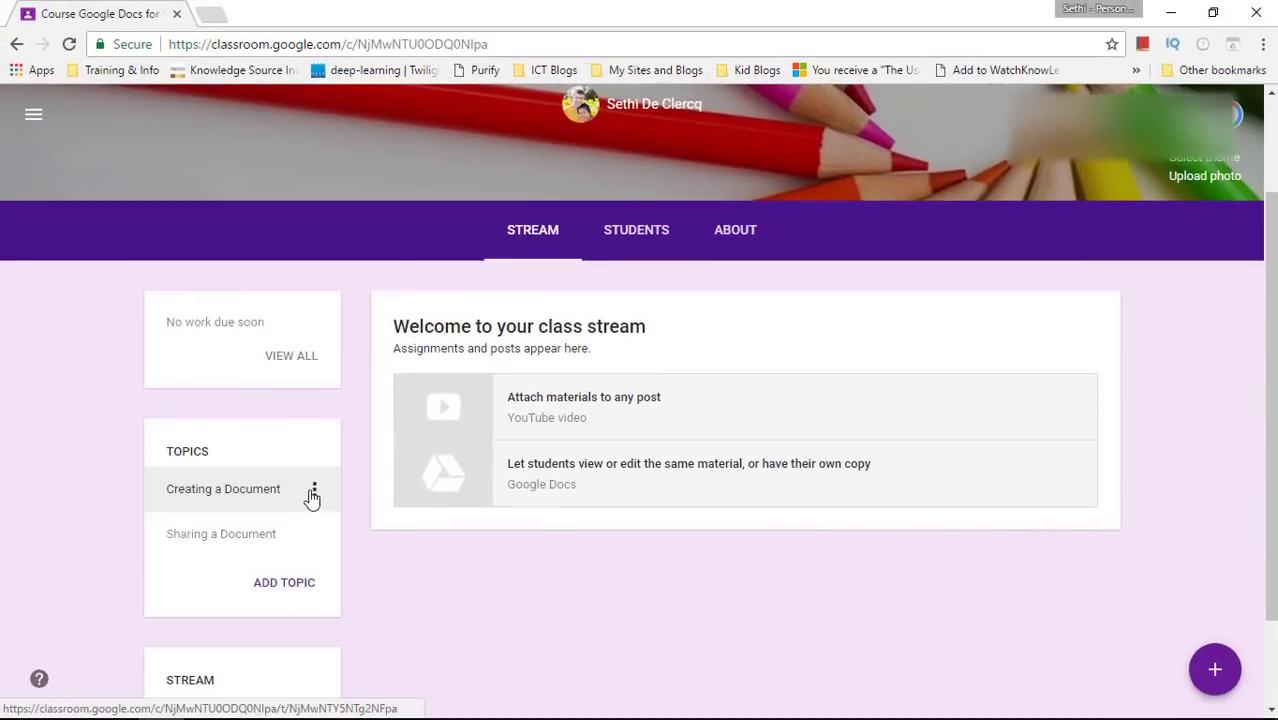
- Check the options available for the "Creating a Document" topic, and open that topic's page
click(315, 491)
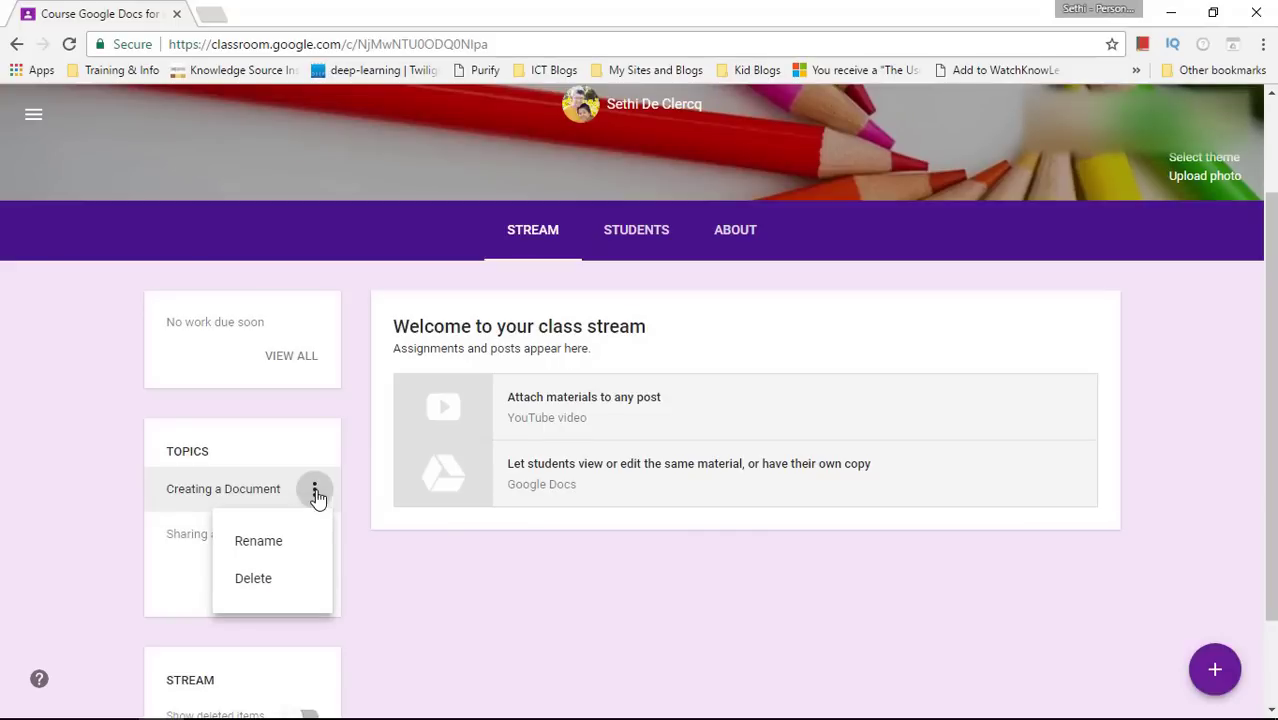
click(500, 557)
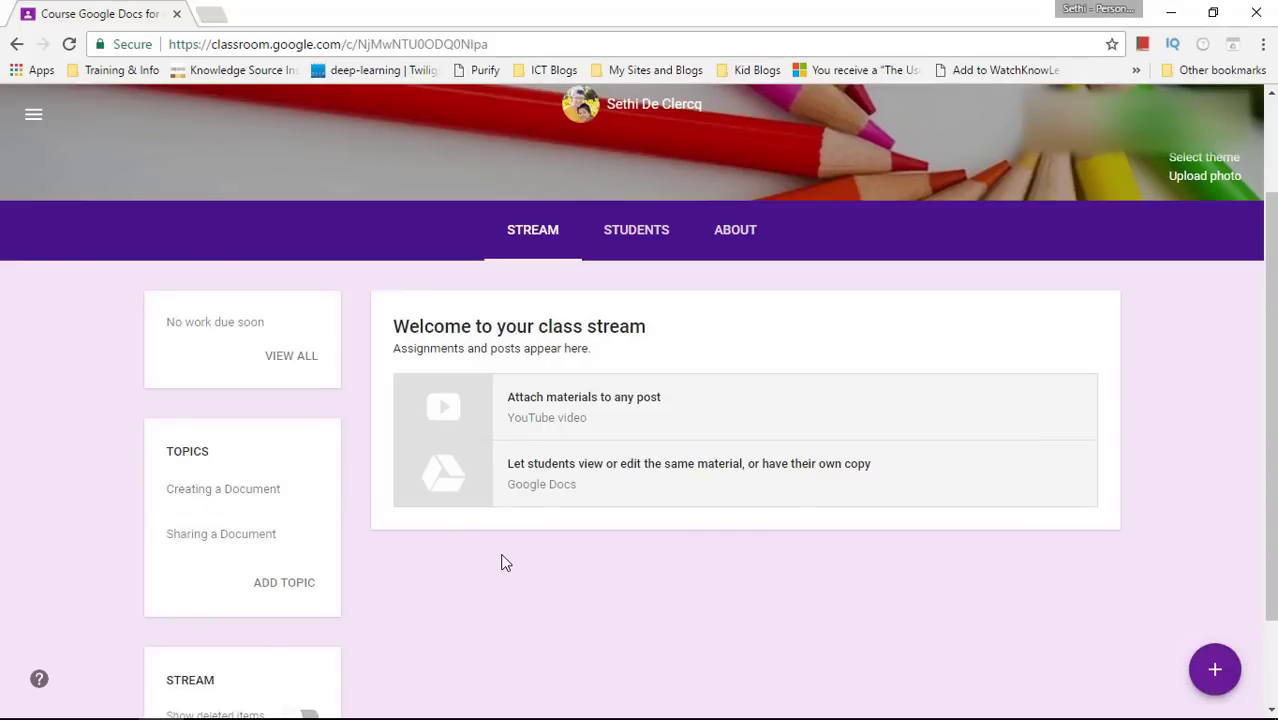
click(252, 491)
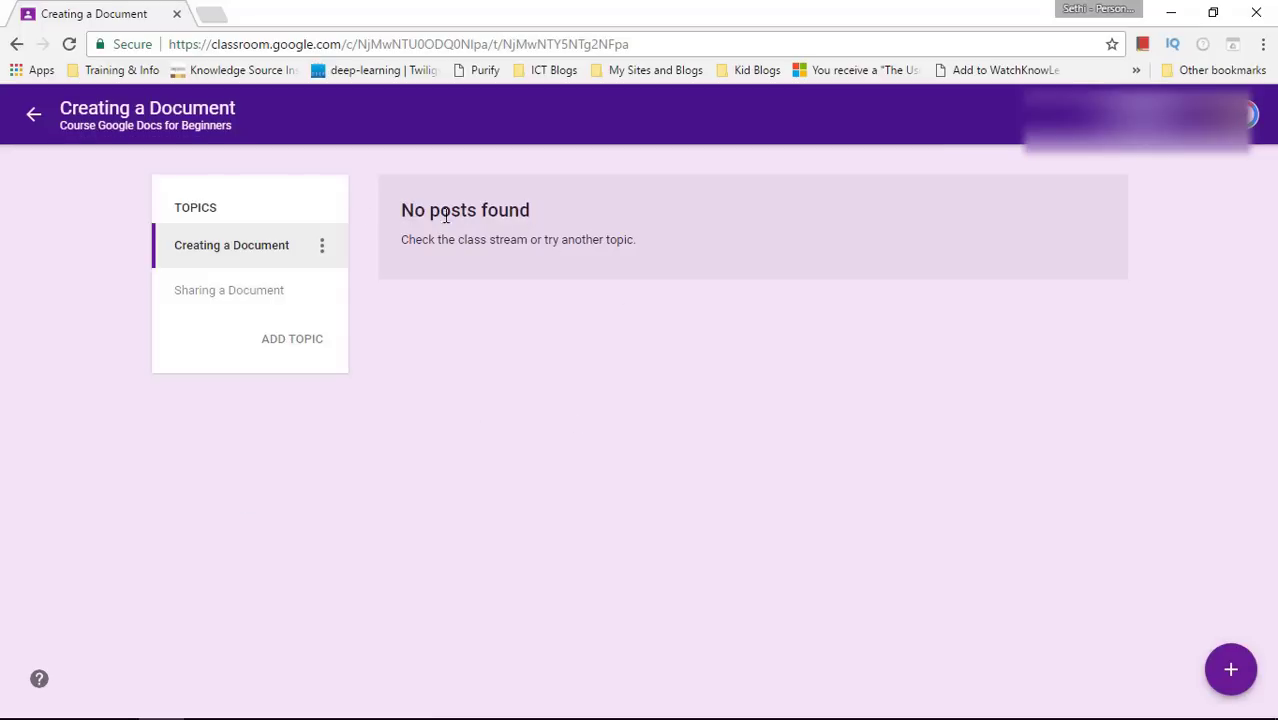
- Write an announcement in the "Creating a Document" topic reading "Hello everyone welcome to the first Topic within our Google Docs for Beginners Course!"
mouse_move(1220, 666)
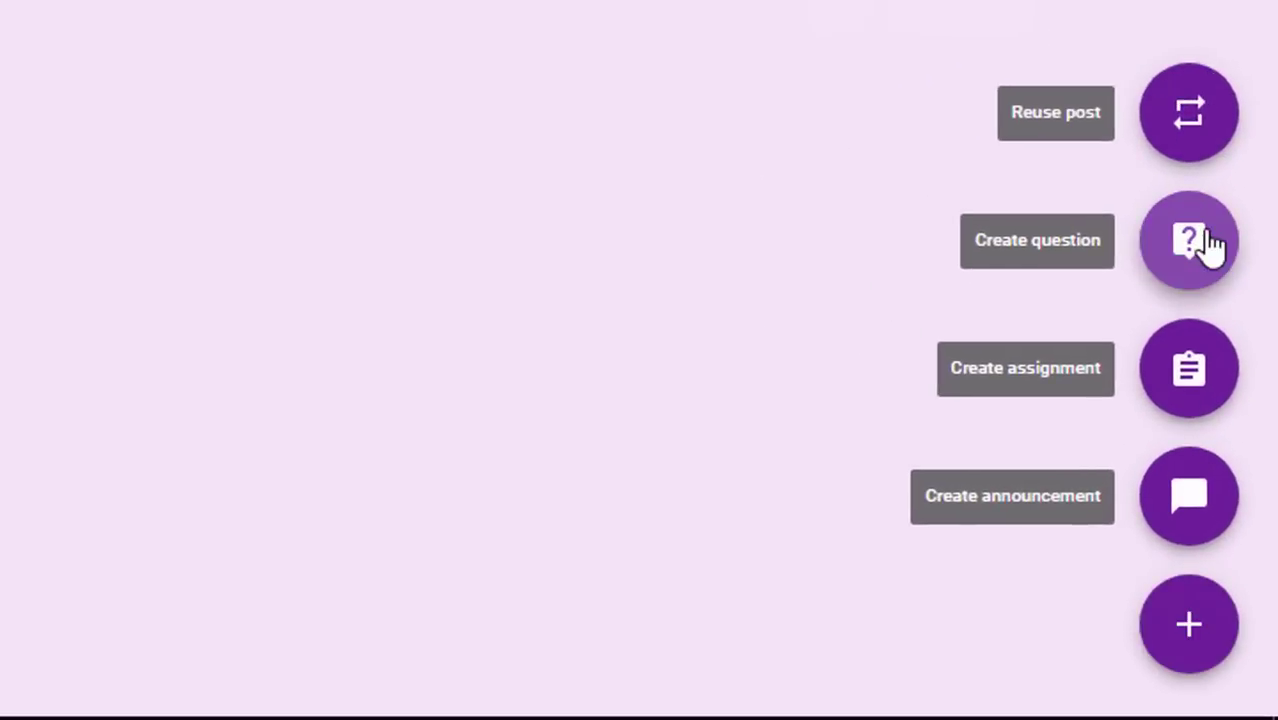
click(1193, 505)
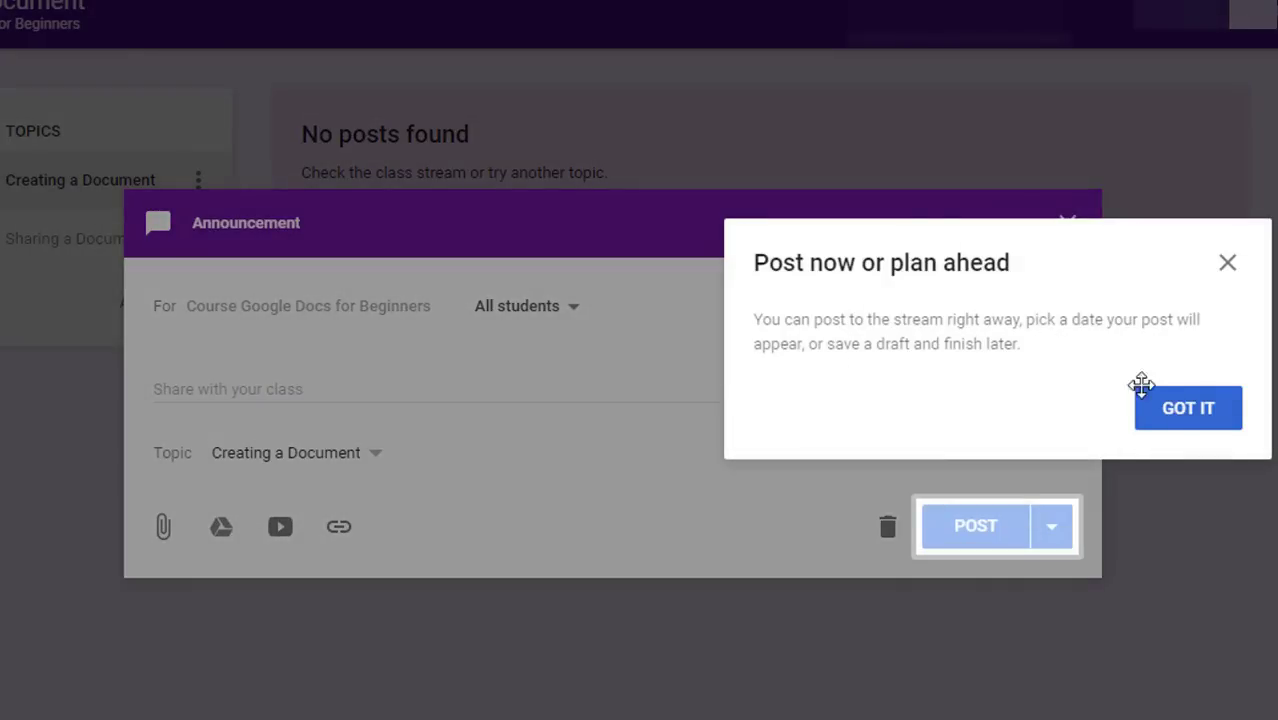
click(1186, 410)
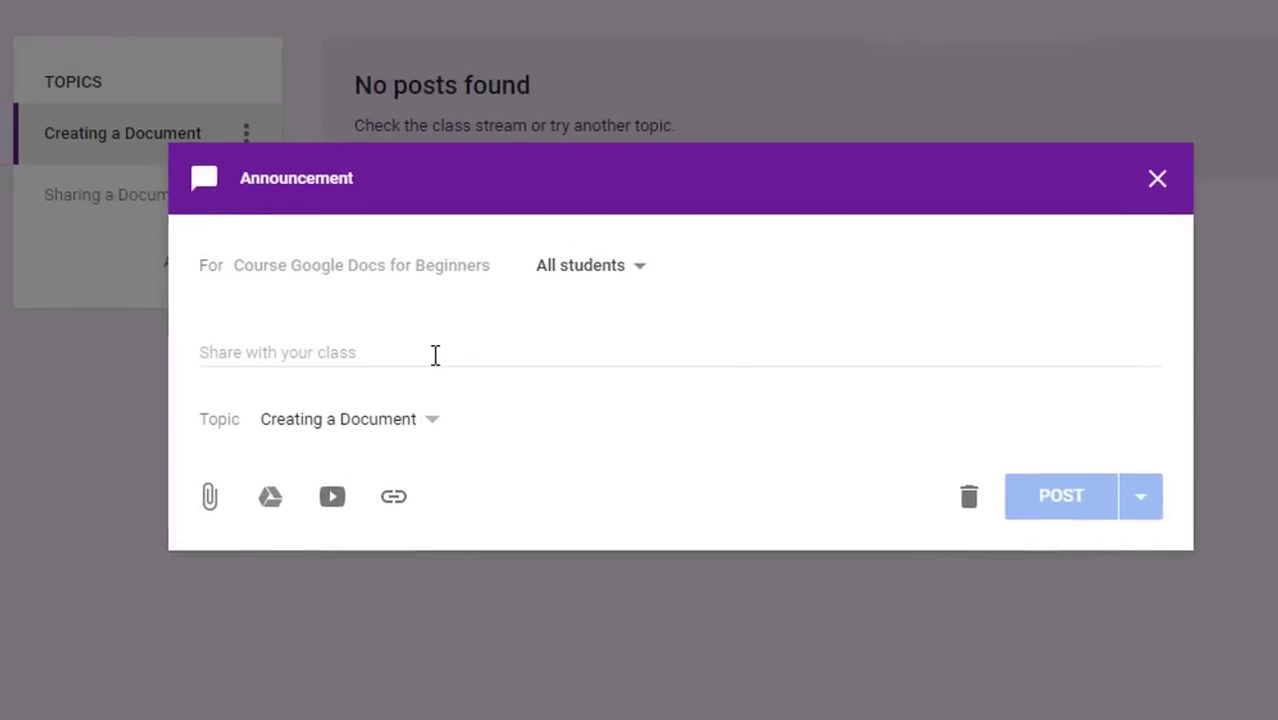
click(428, 364)
text(Hello everyon)
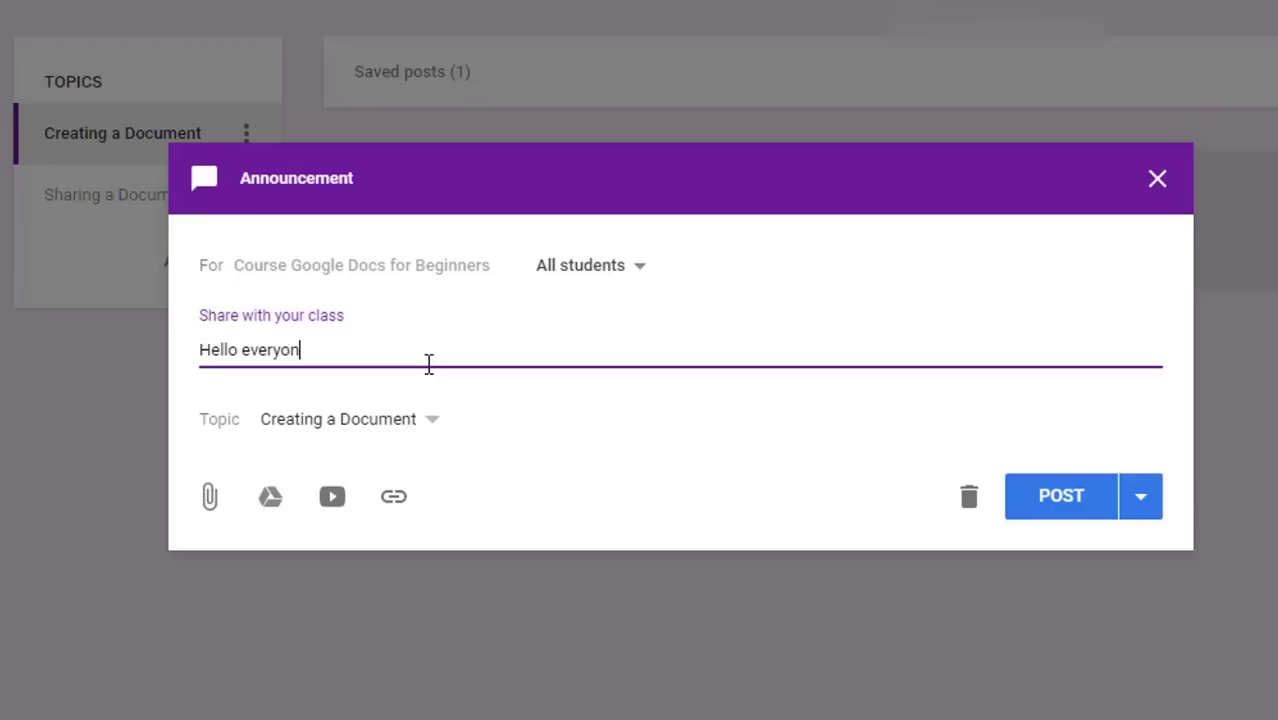
text(e welcome to the)
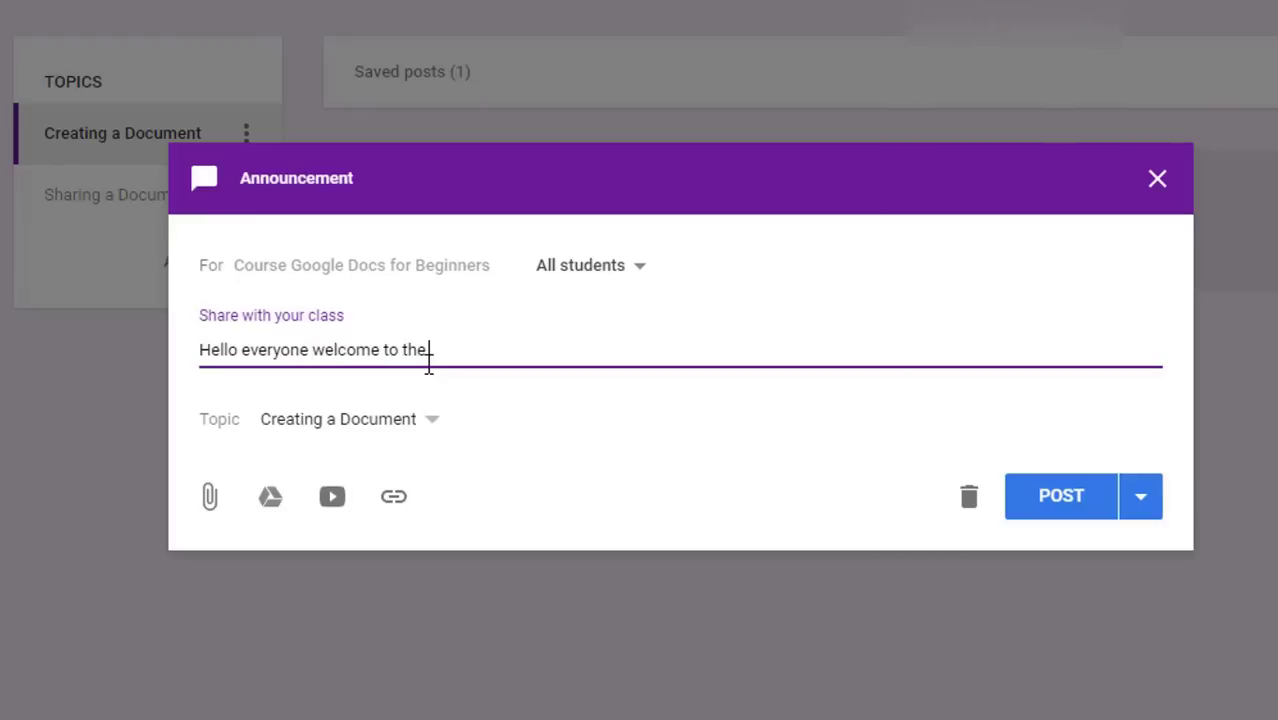
text( first Topic)
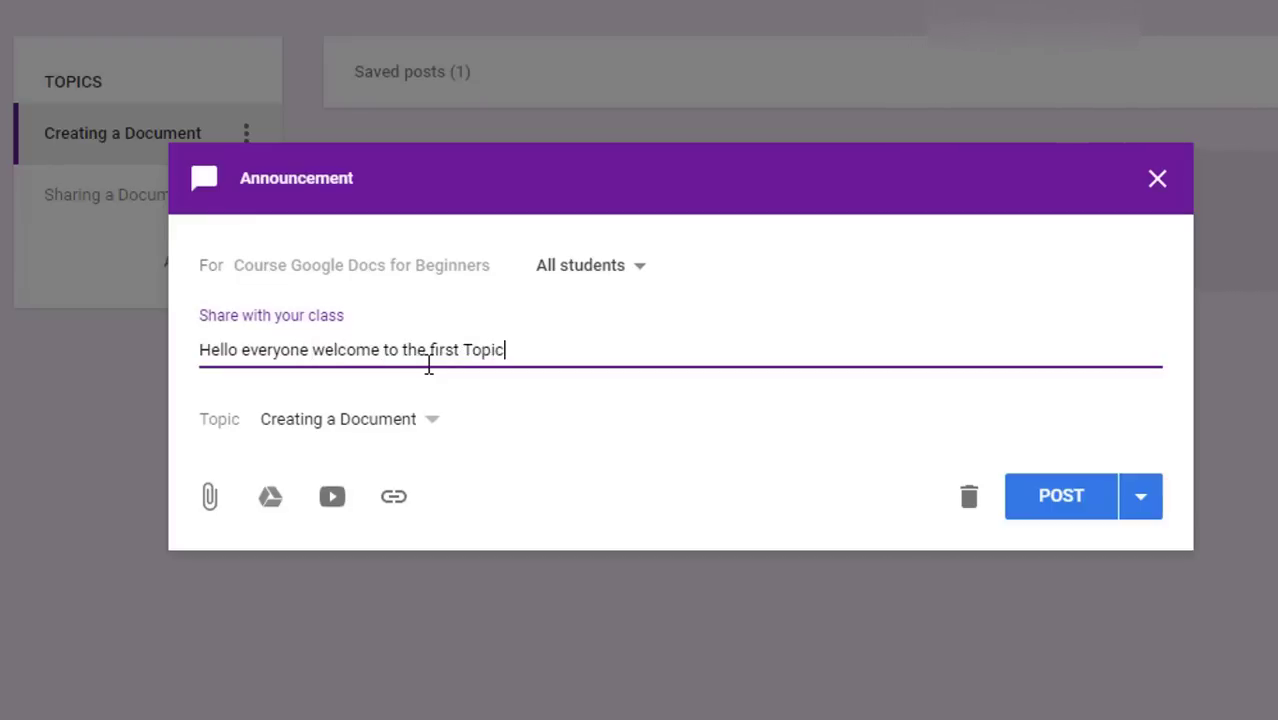
text( within our G)
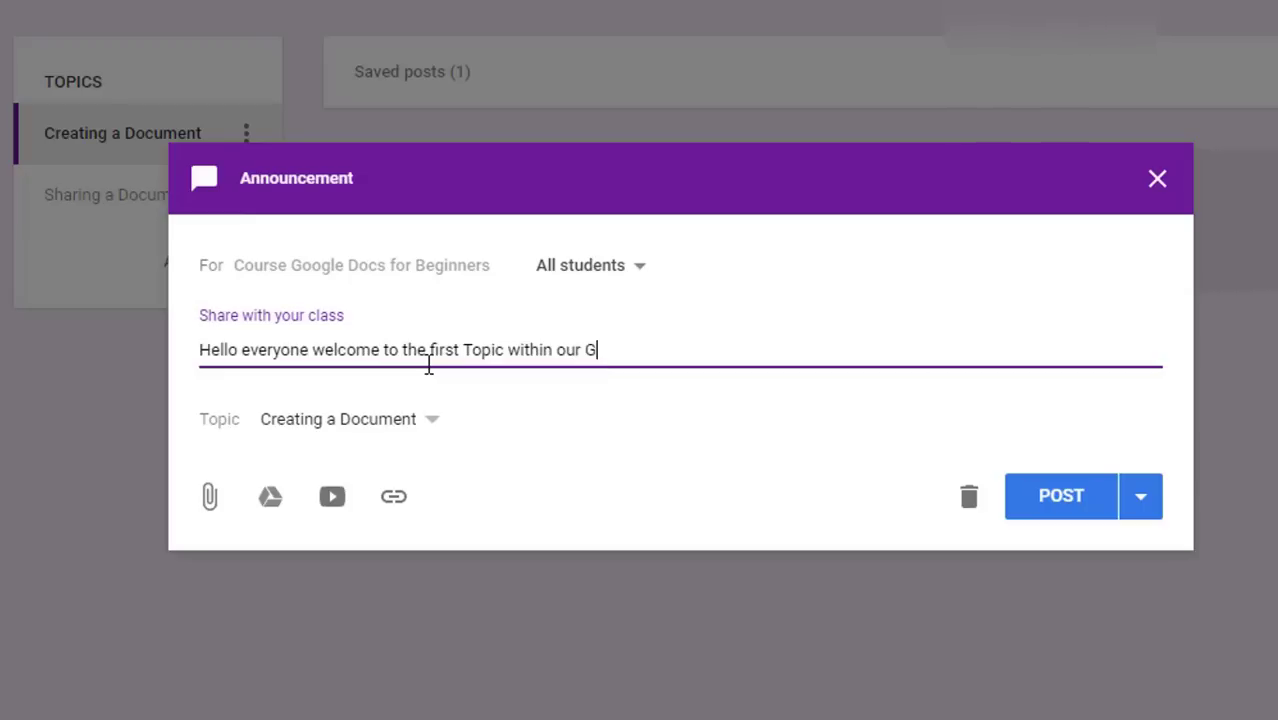
text(oogle Docs for )
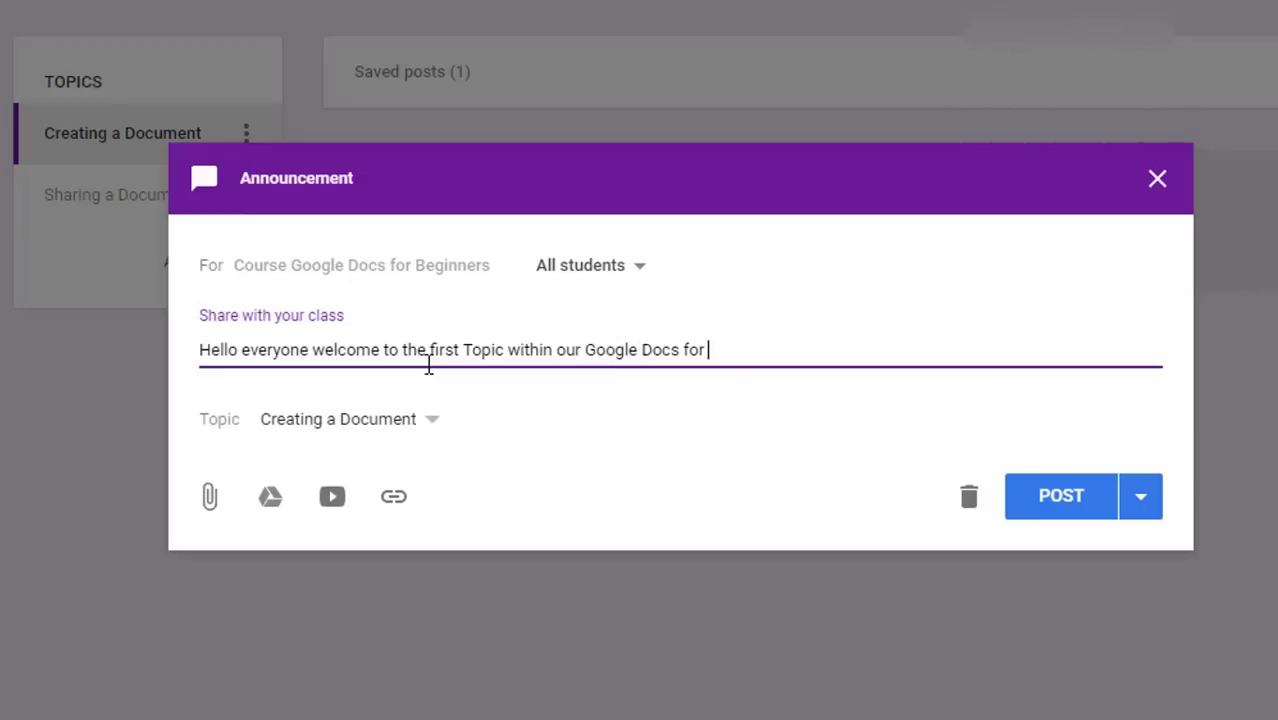
text(Beginnners )
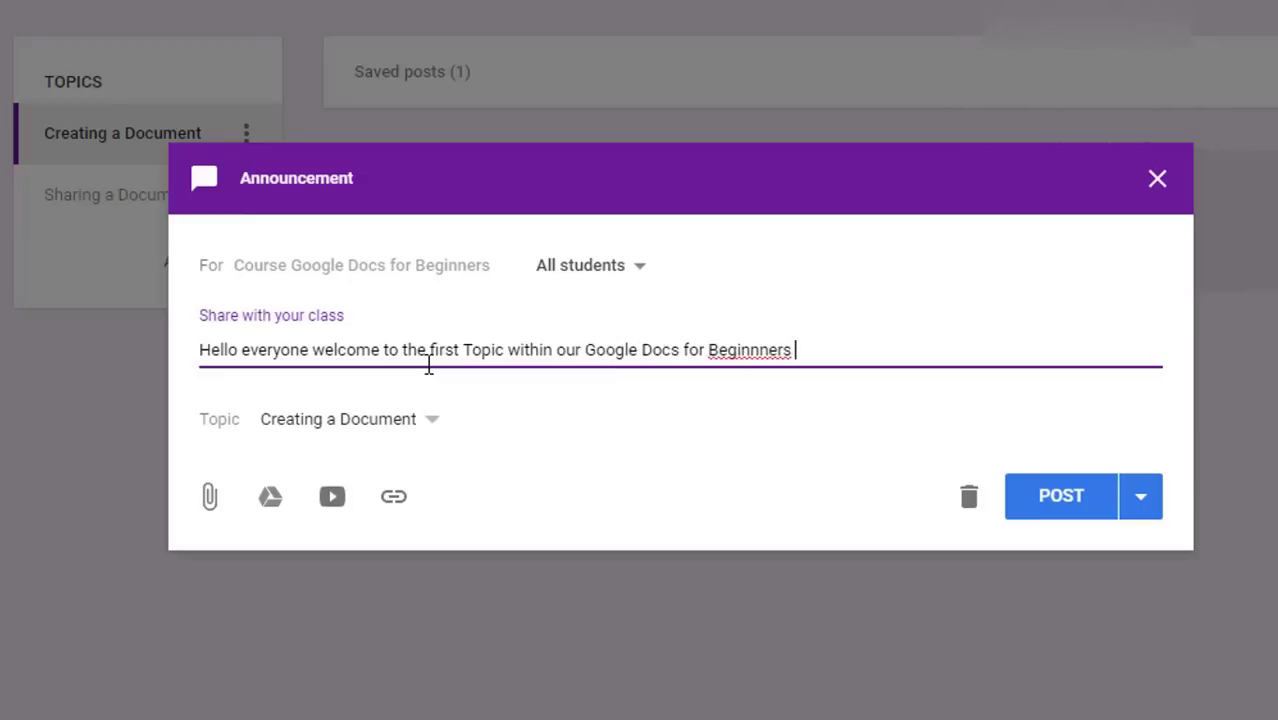
text(Course!)
right_click(750, 349)
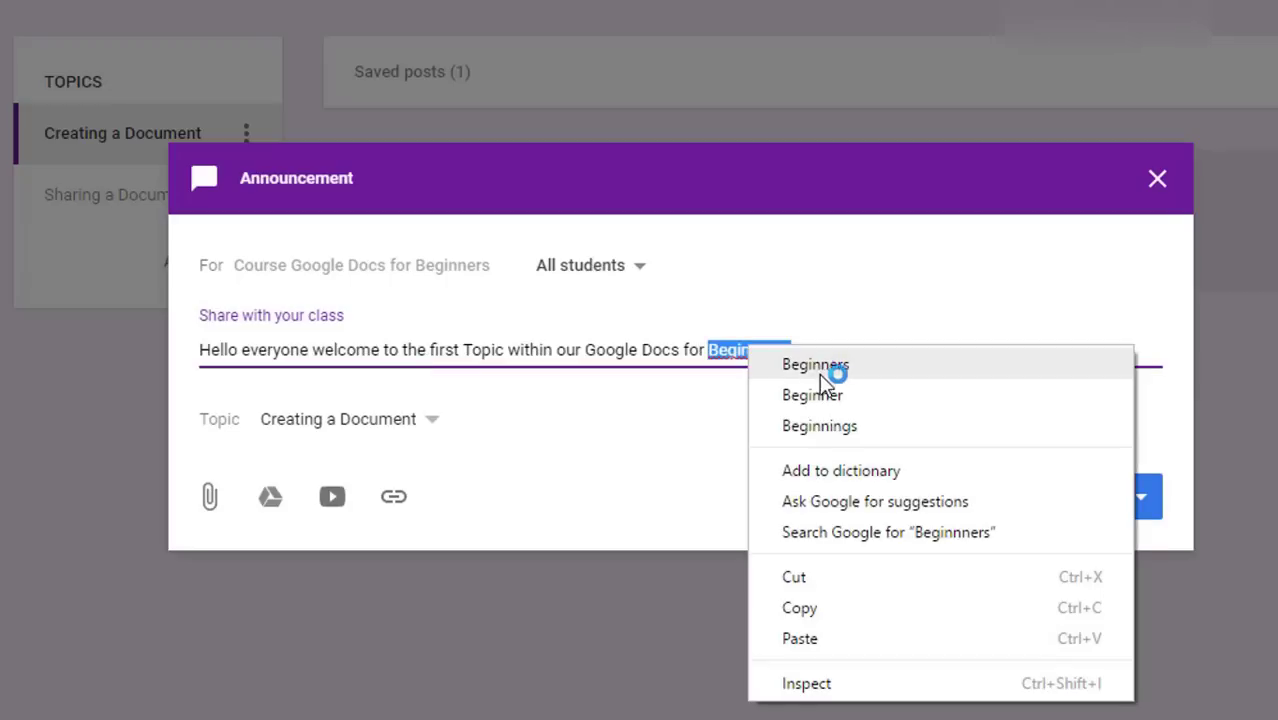
click(818, 366)
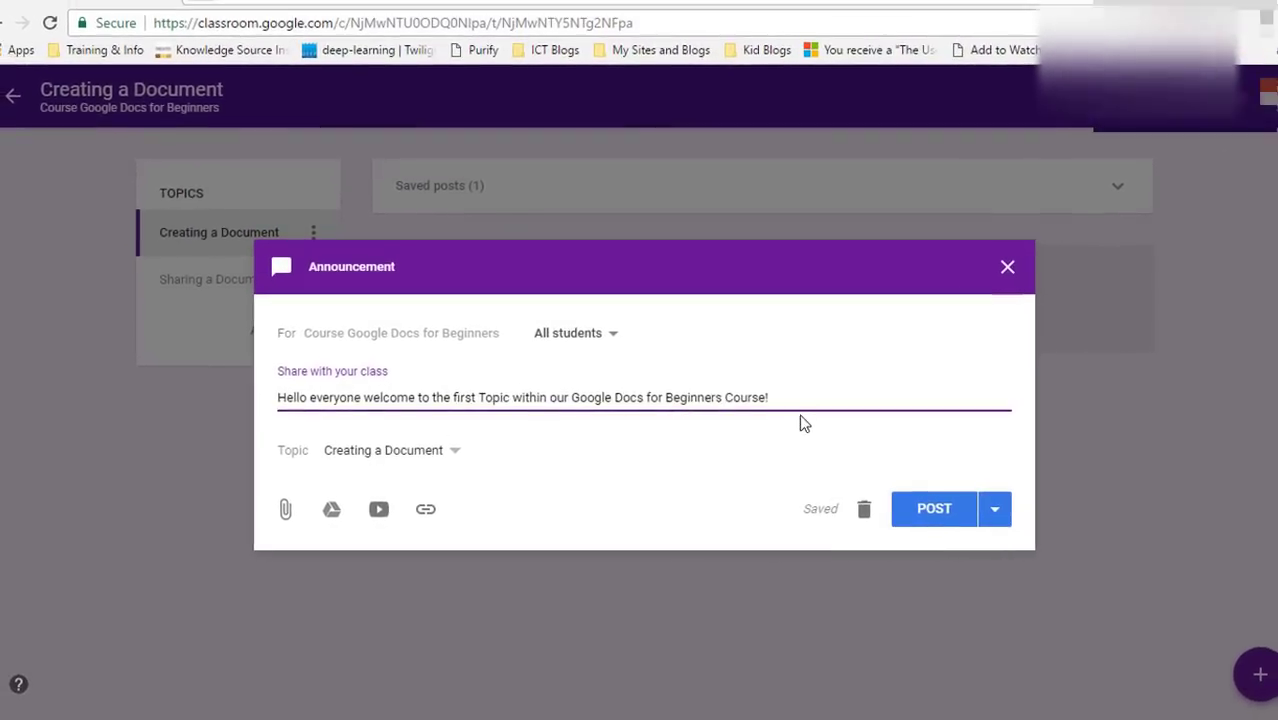
- Schedule the welcome announcement for May 2, 2017 at 8:00 AM, and expand the topic's saved posts
click(983, 510)
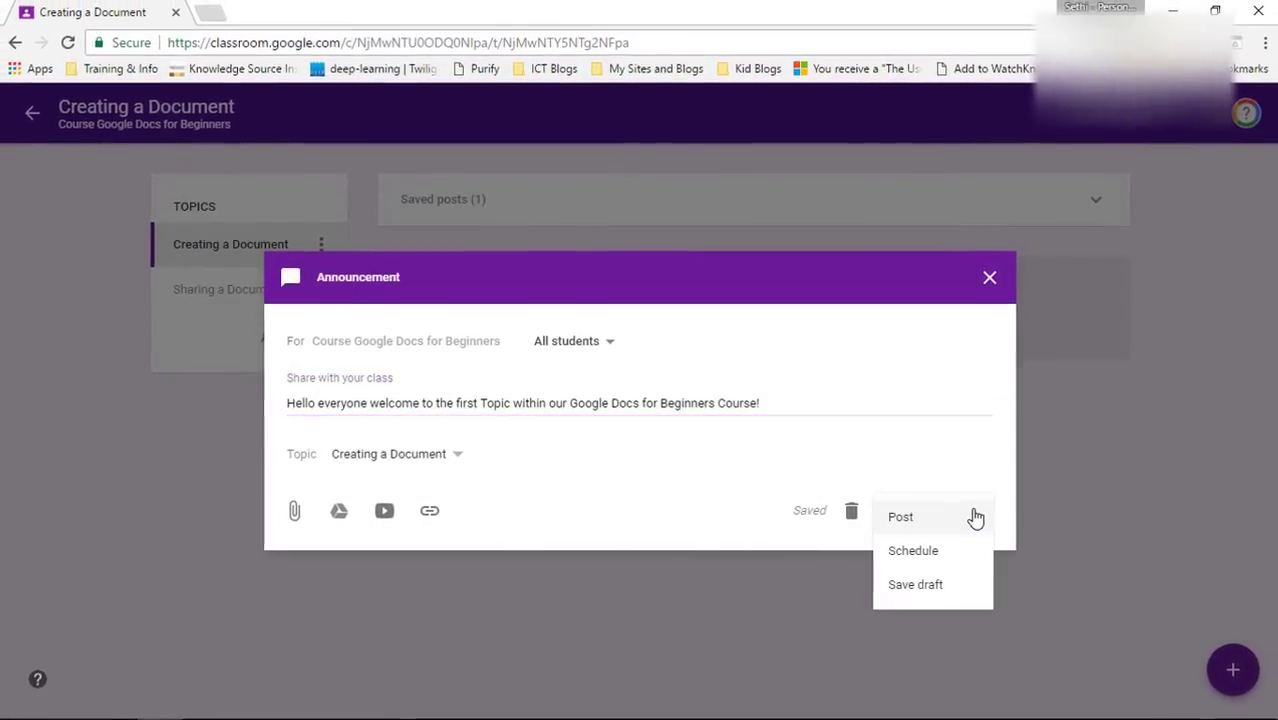
click(912, 551)
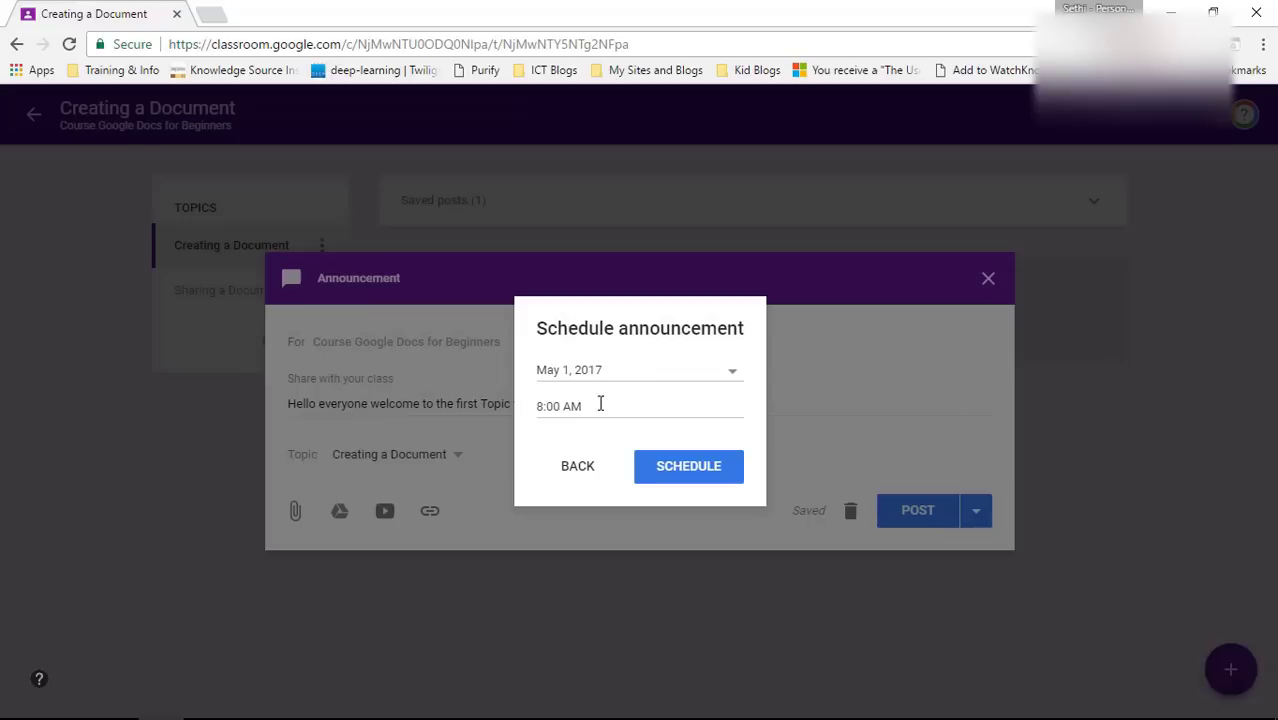
click(640, 384)
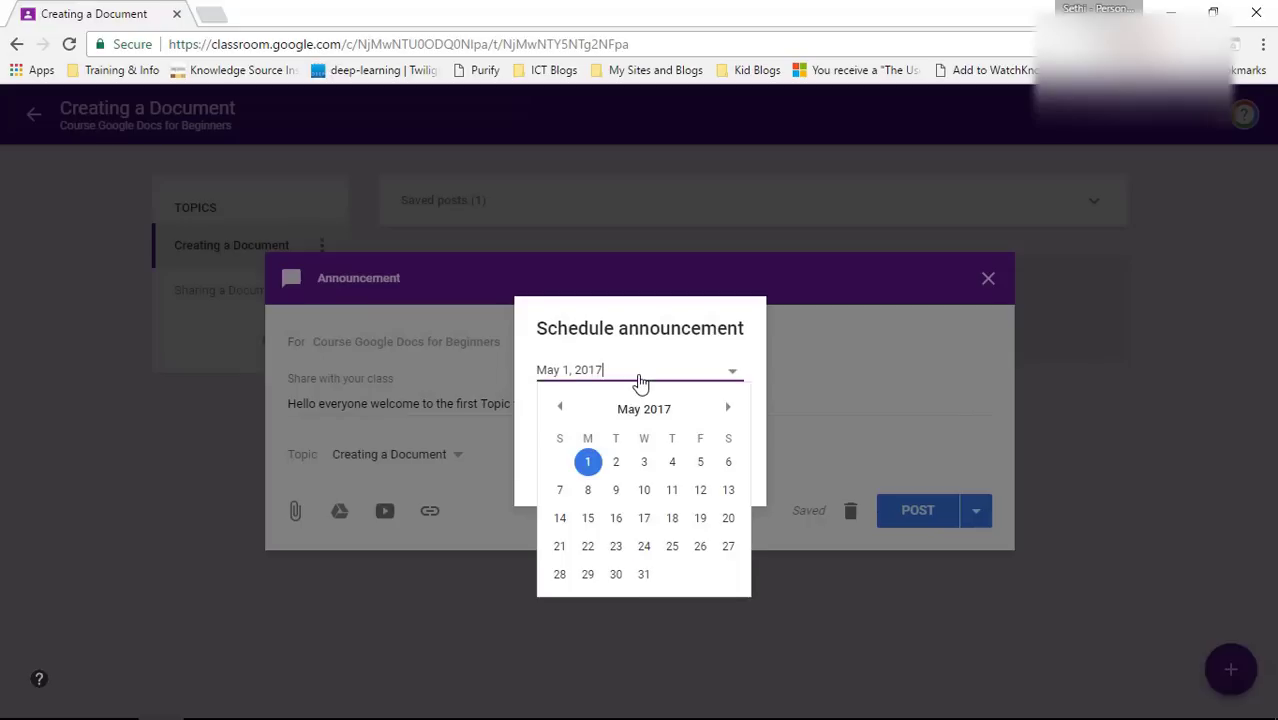
click(612, 463)
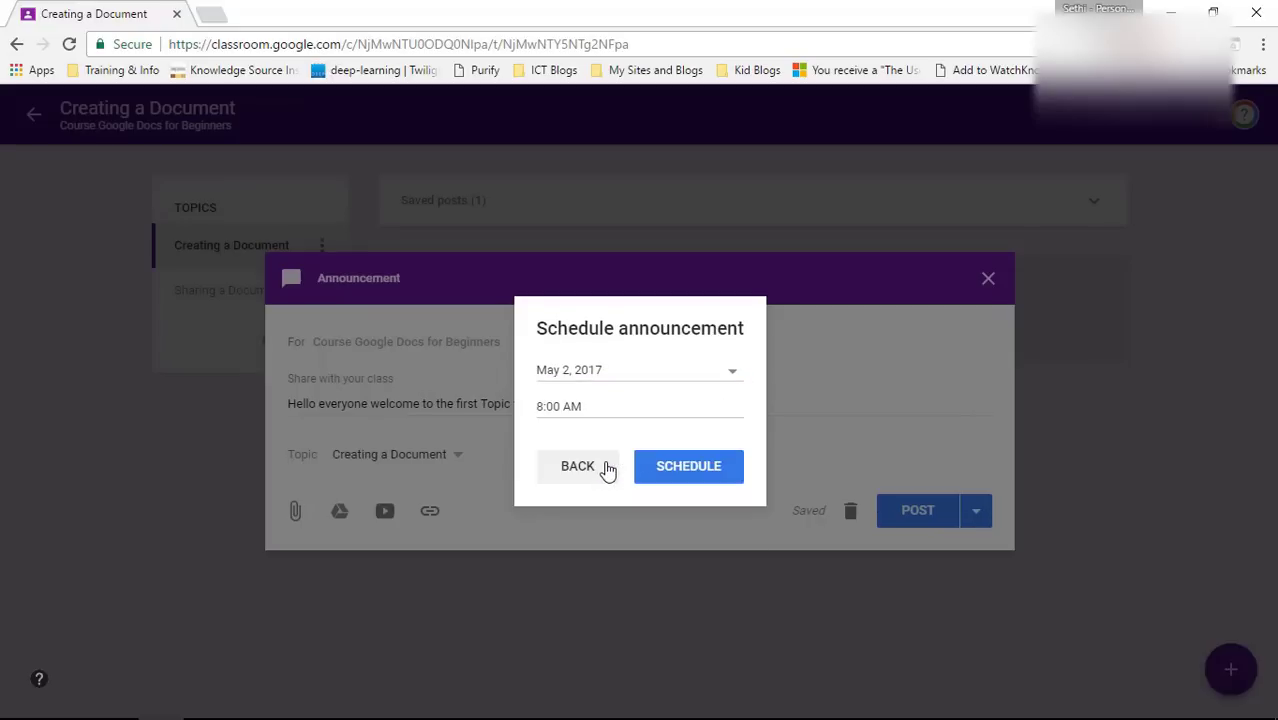
click(679, 468)
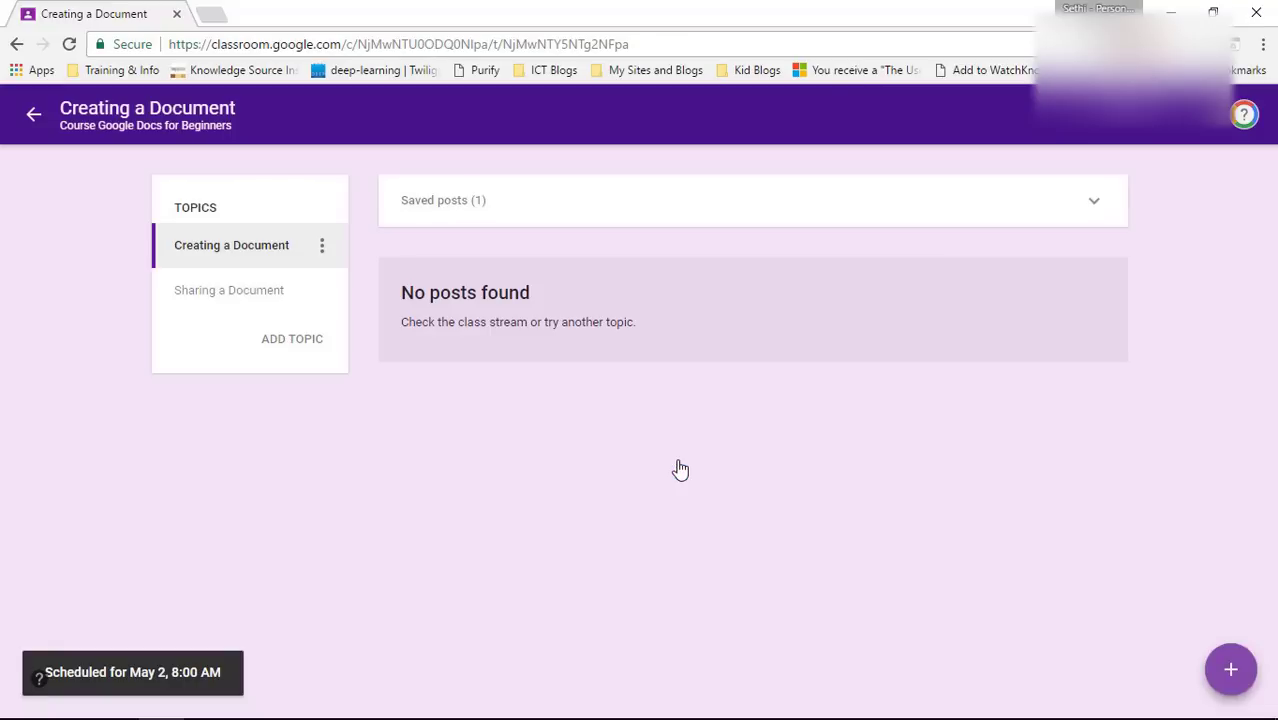
click(568, 203)
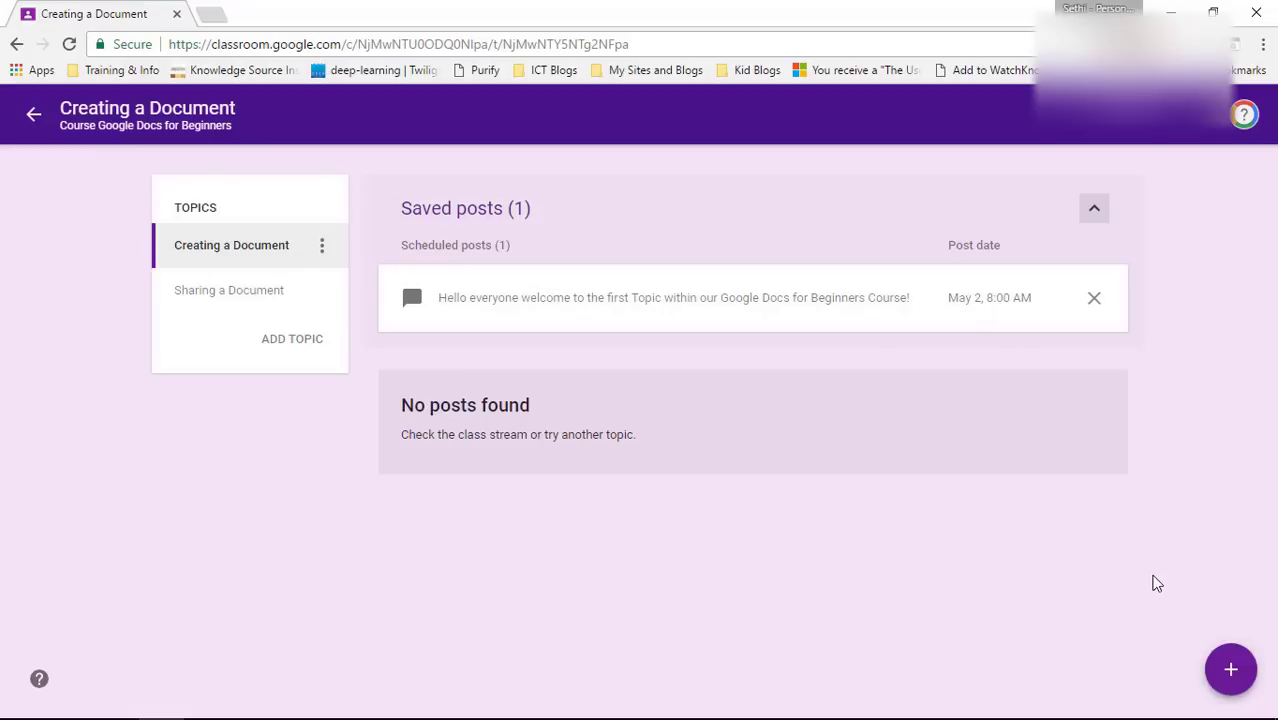
- Write a second announcement in the "Creating a Document" topic reading "Please watch the first video in our course."
mouse_move(1237, 673)
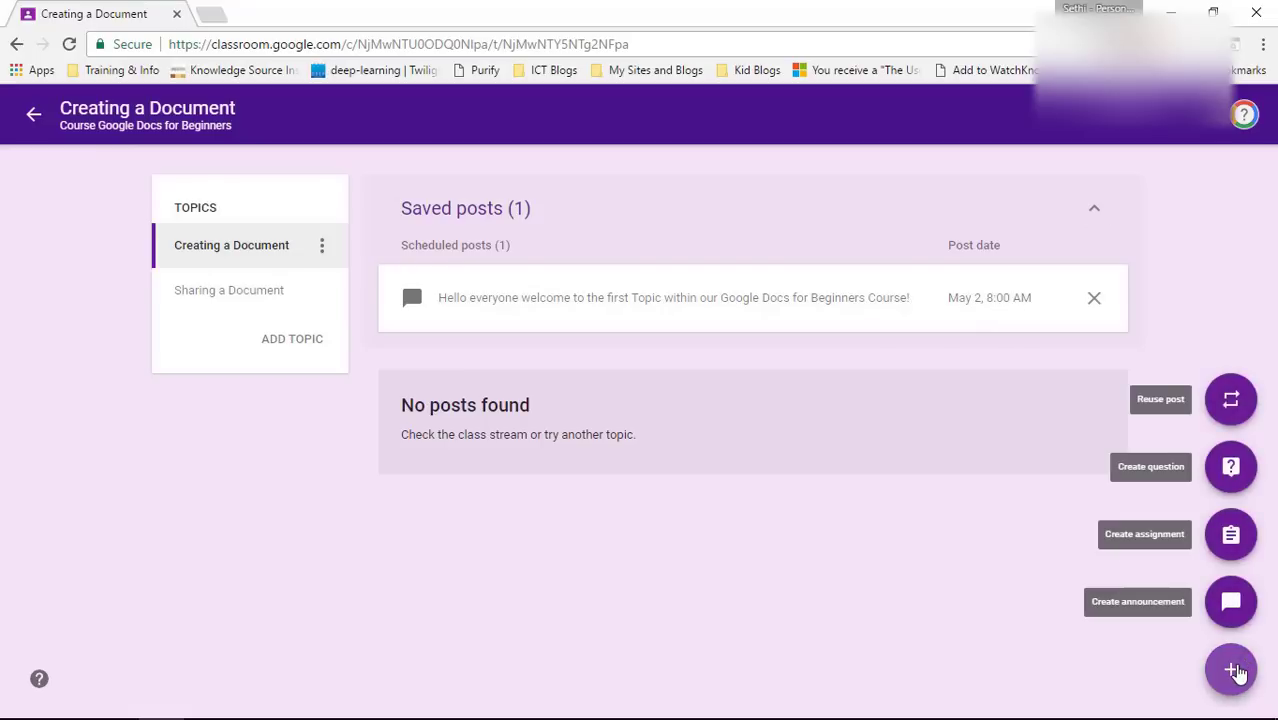
click(1230, 603)
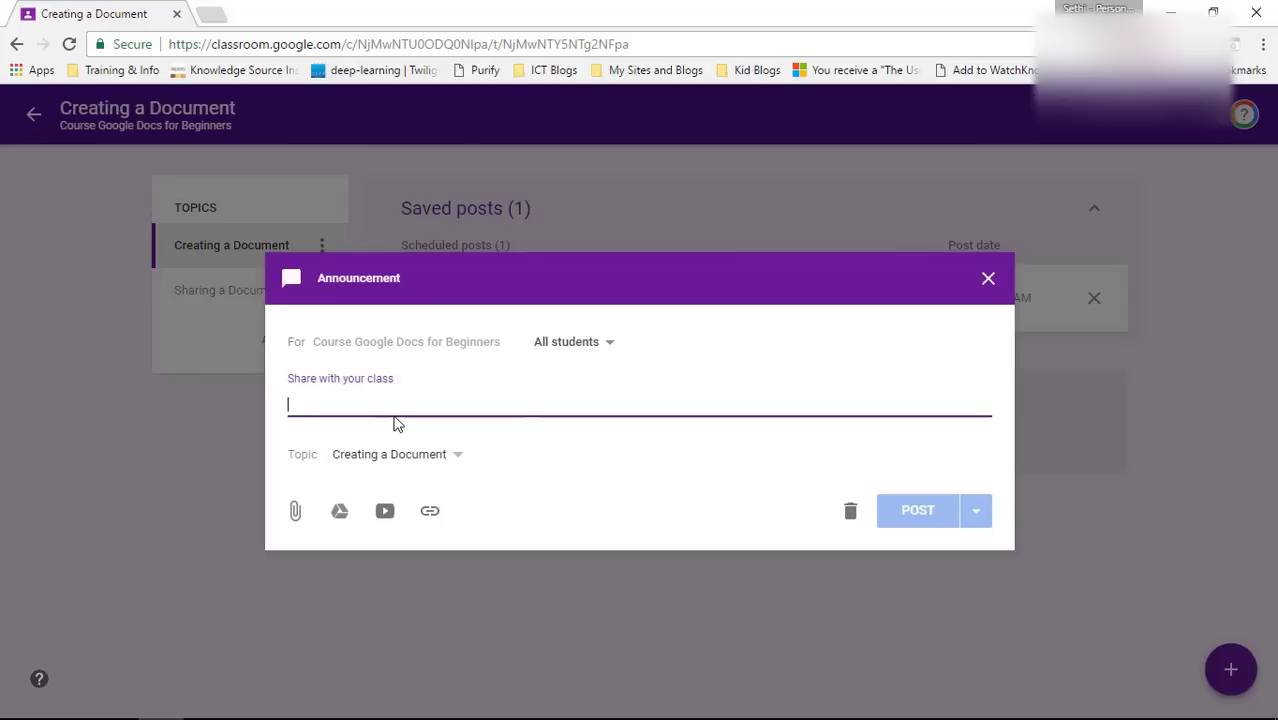
text(Plea)
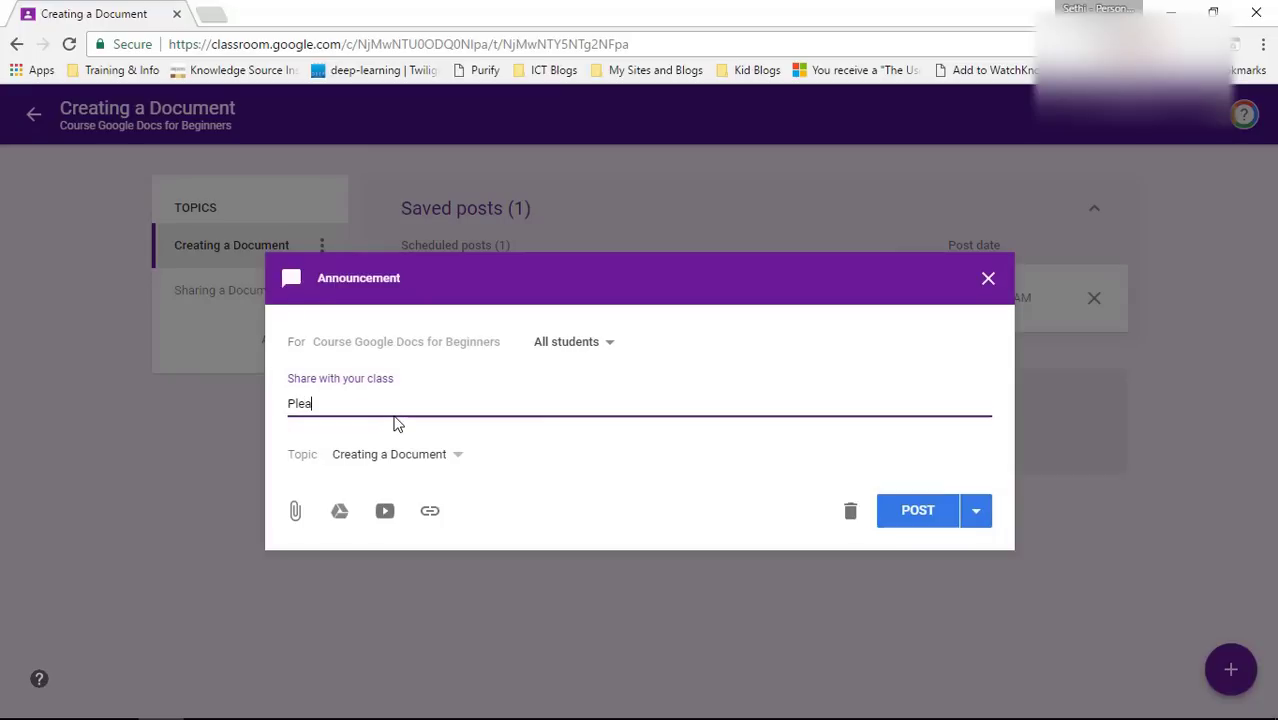
text(se watch the fi)
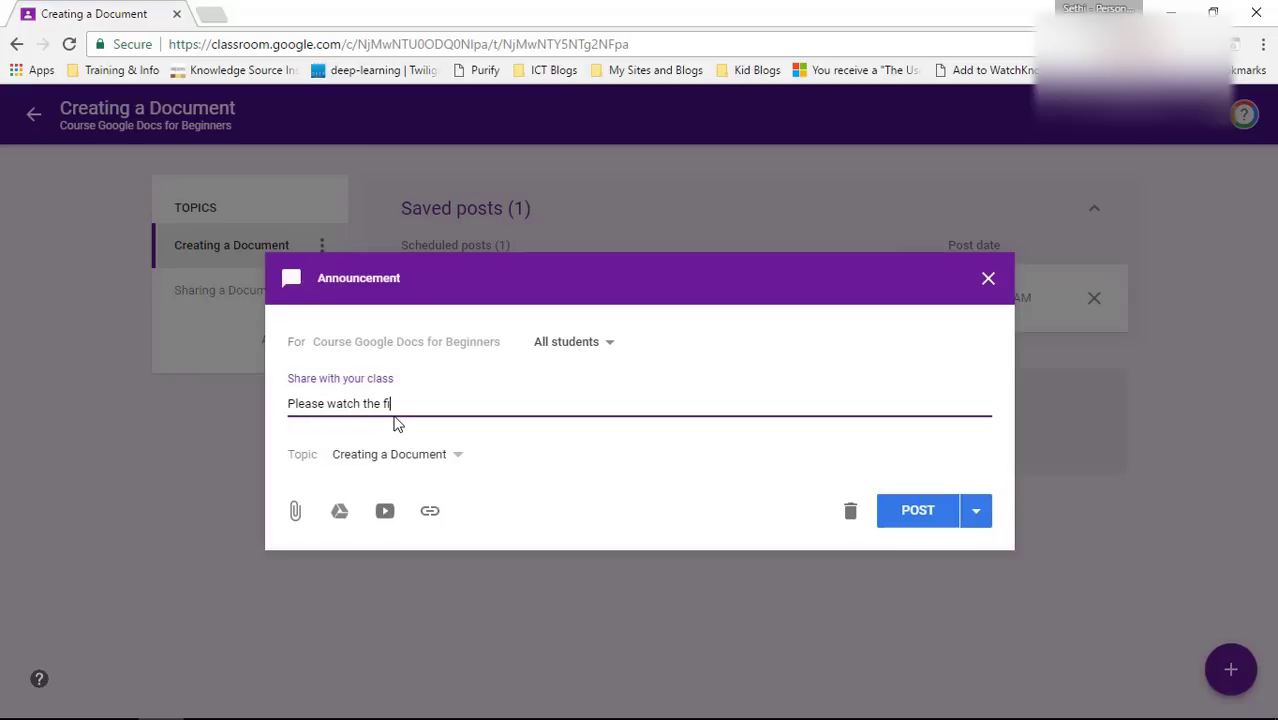
text(rst video in our cou)
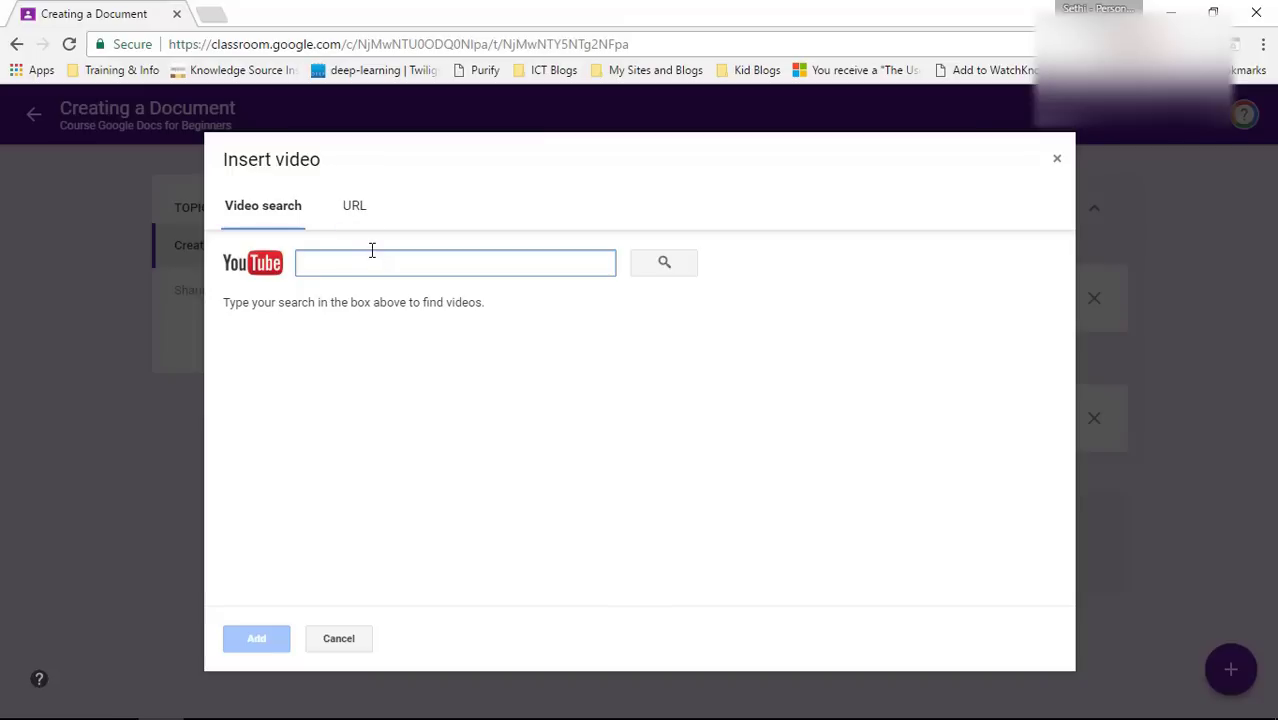
- Search YouTube for "Google Doc basics" and attach the video "Google Docs - Tutorial 01 - Learn the Basics" to the announcement
text(Google)
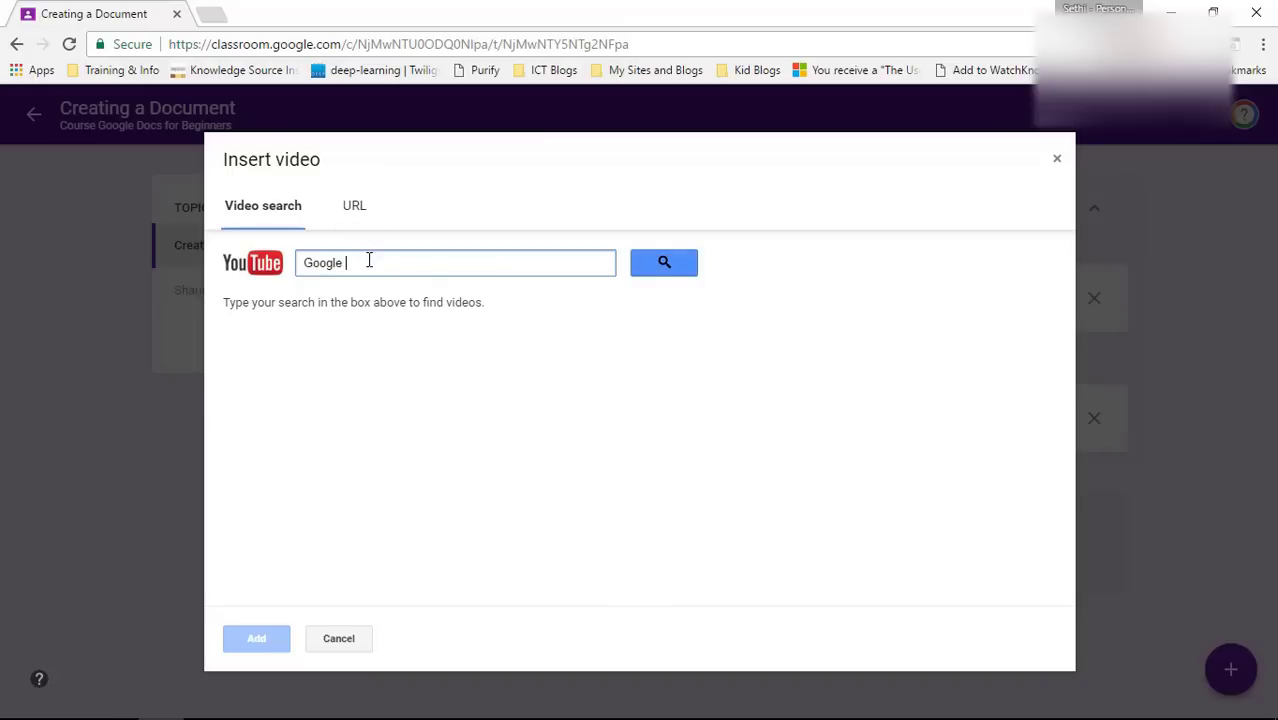
text( Docs beginner)
key(BackSpace)
key(BackSpace)
key(BackSpace)
key(BackSpace)
key(BackSpace)
key(BackSpace)
key(BackSpace)
key(BackSpace)
text(basics)
key(Return)
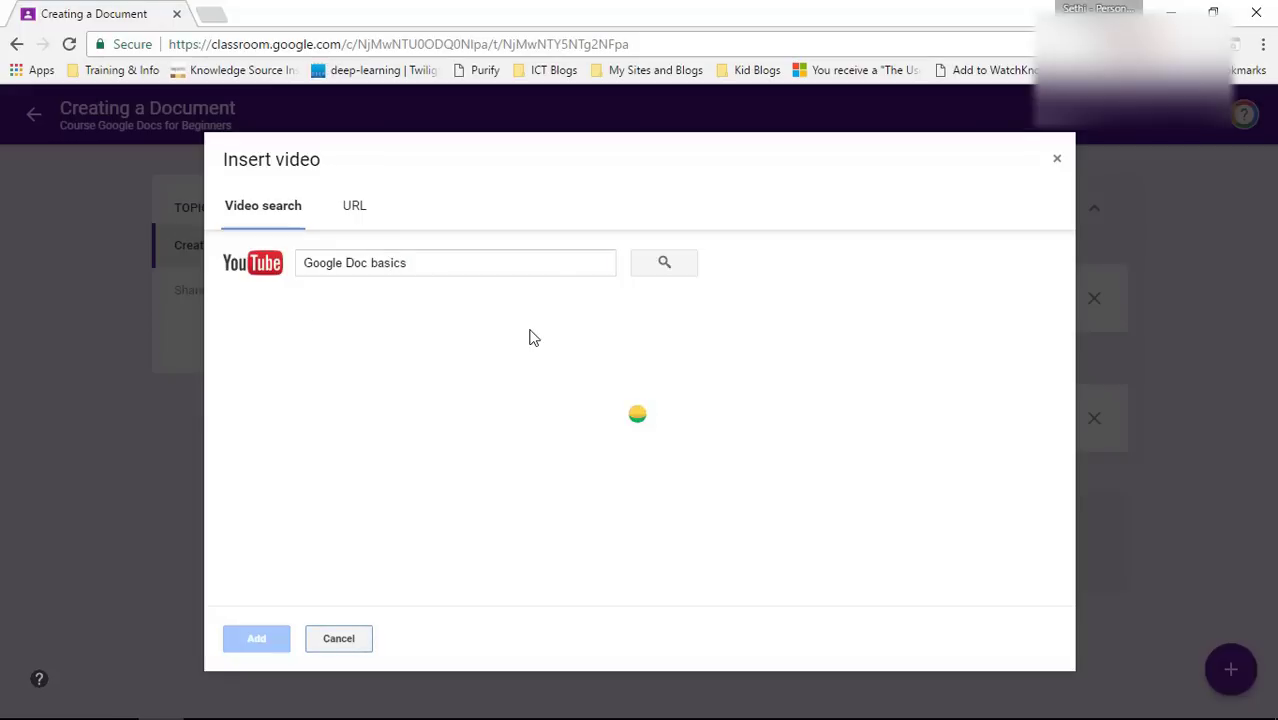
click(530, 341)
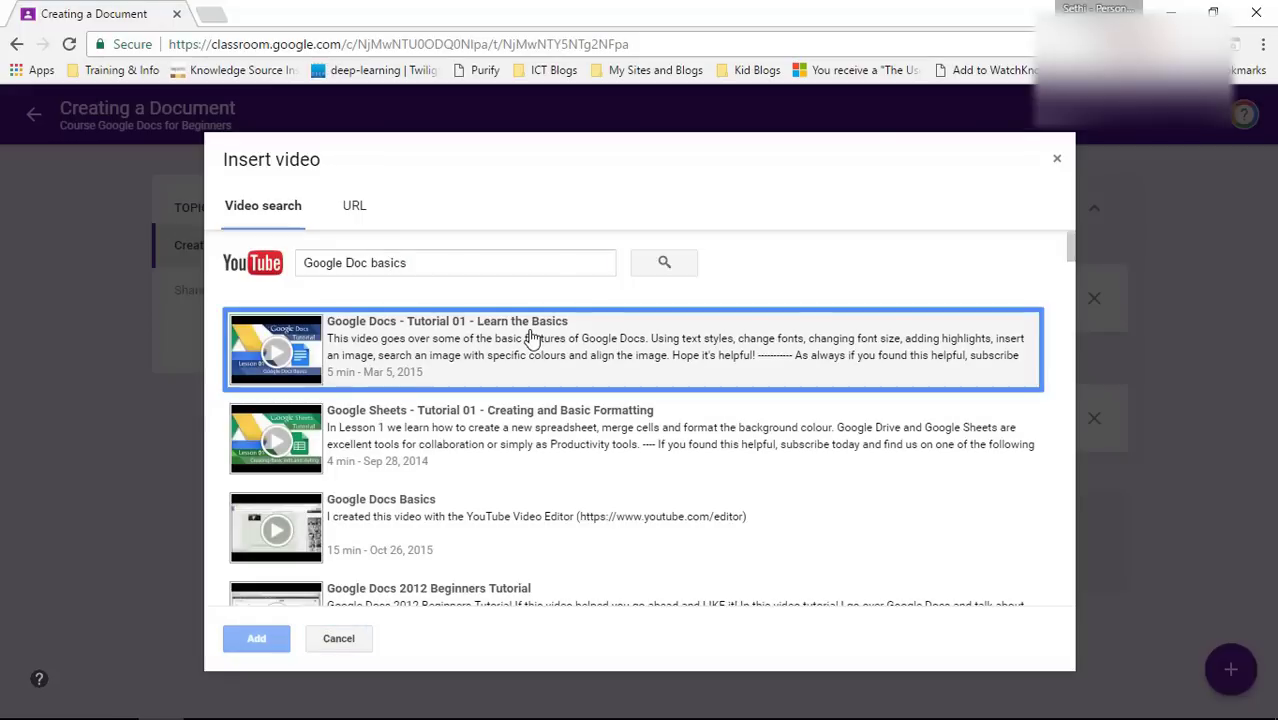
click(255, 640)
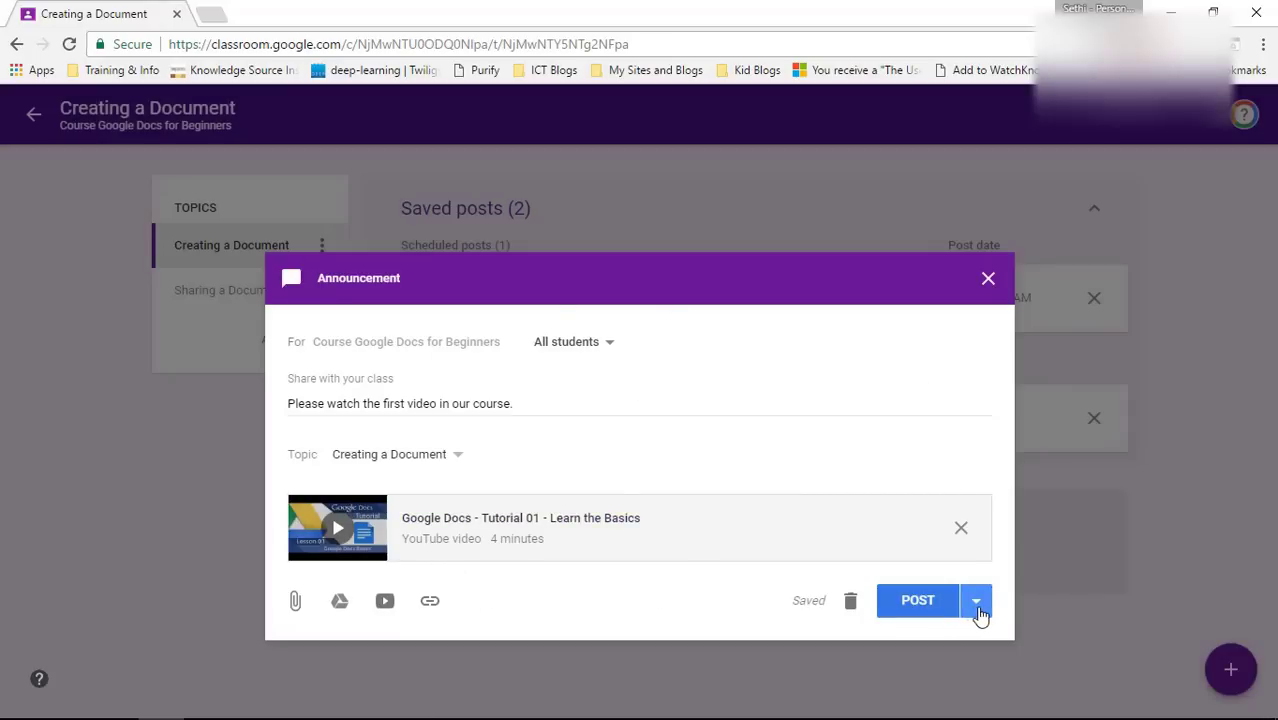
- Schedule the video announcement for May 1, 2017 at 9:00 AM
click(977, 606)
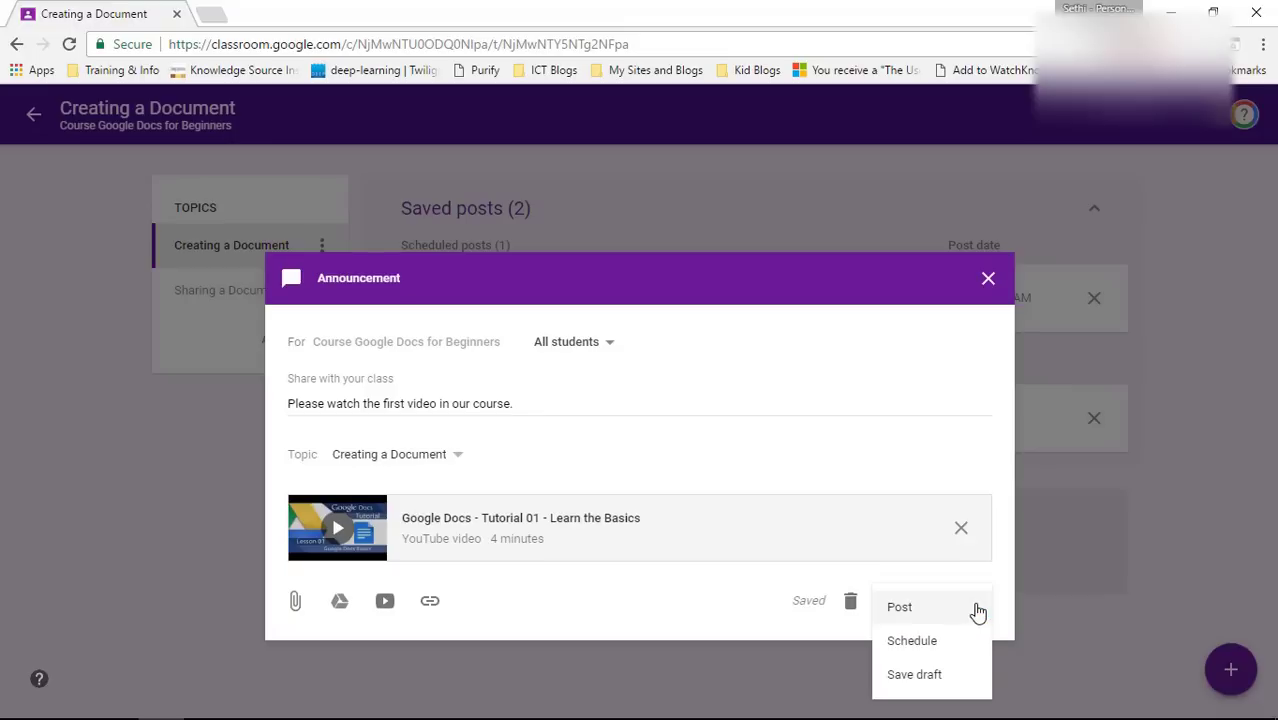
click(912, 641)
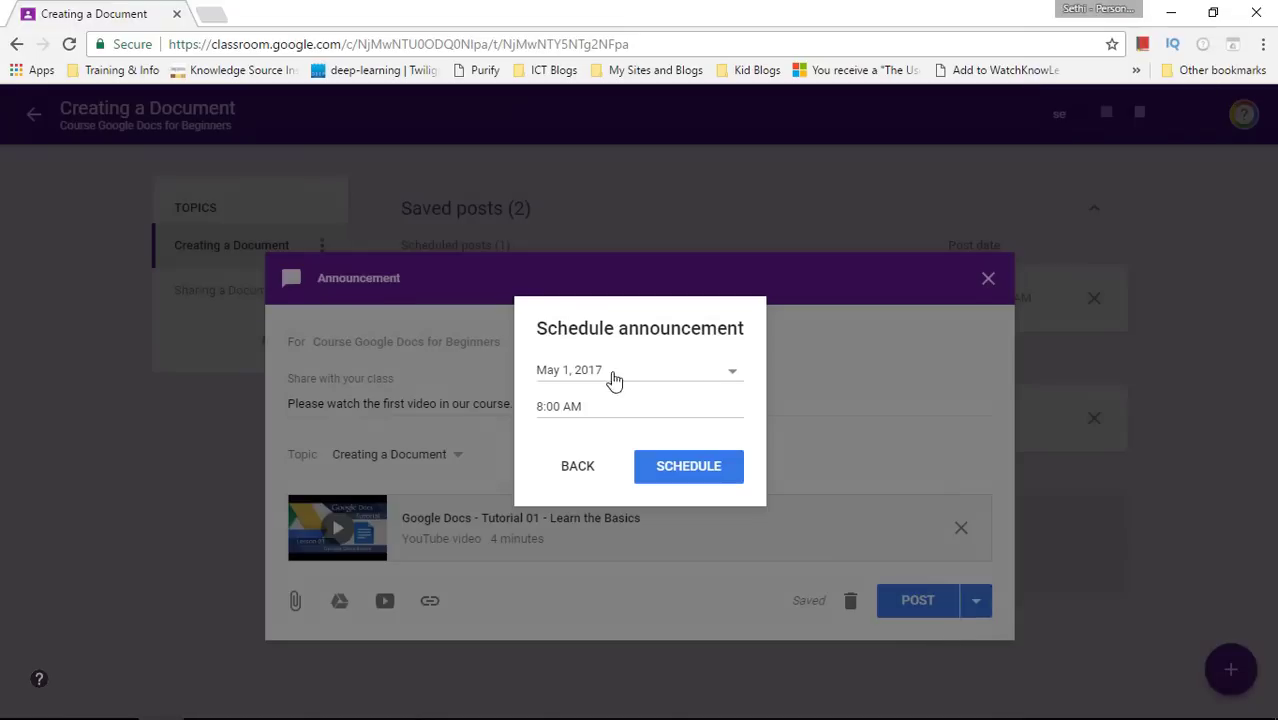
click(538, 406)
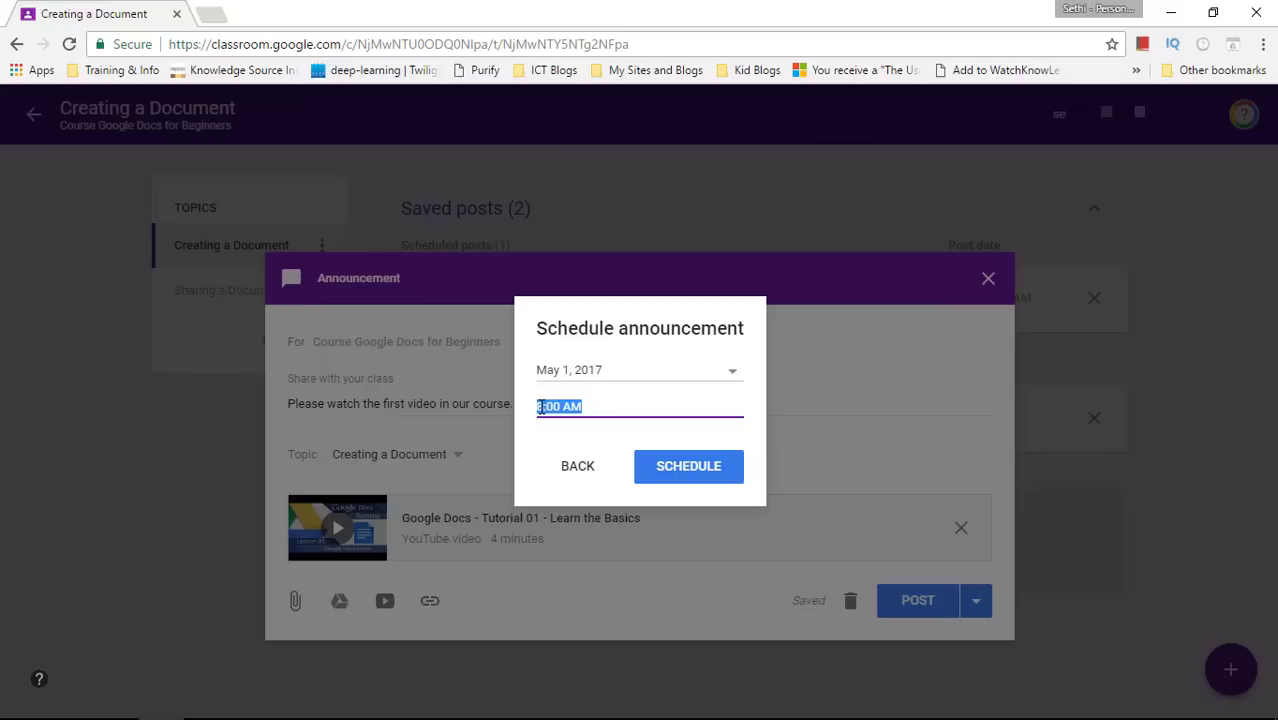
click(538, 406)
key(Delete)
key(Delete)
text(9:)
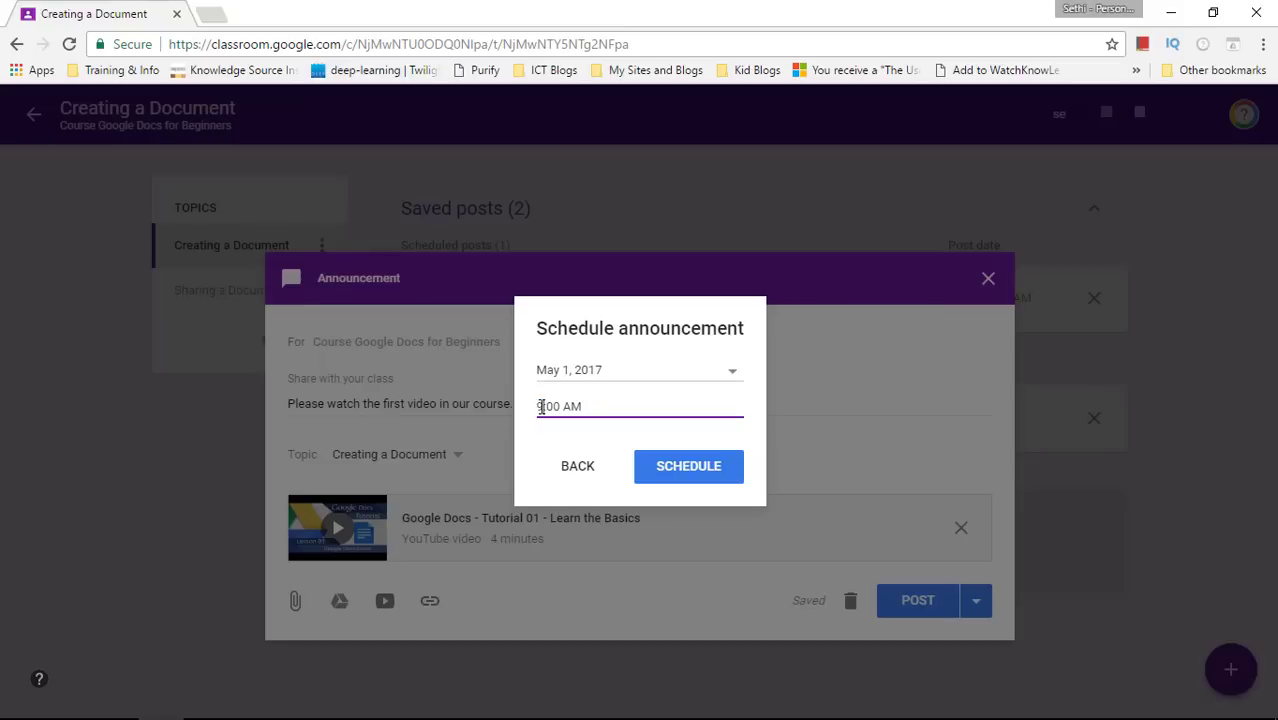
click(686, 467)
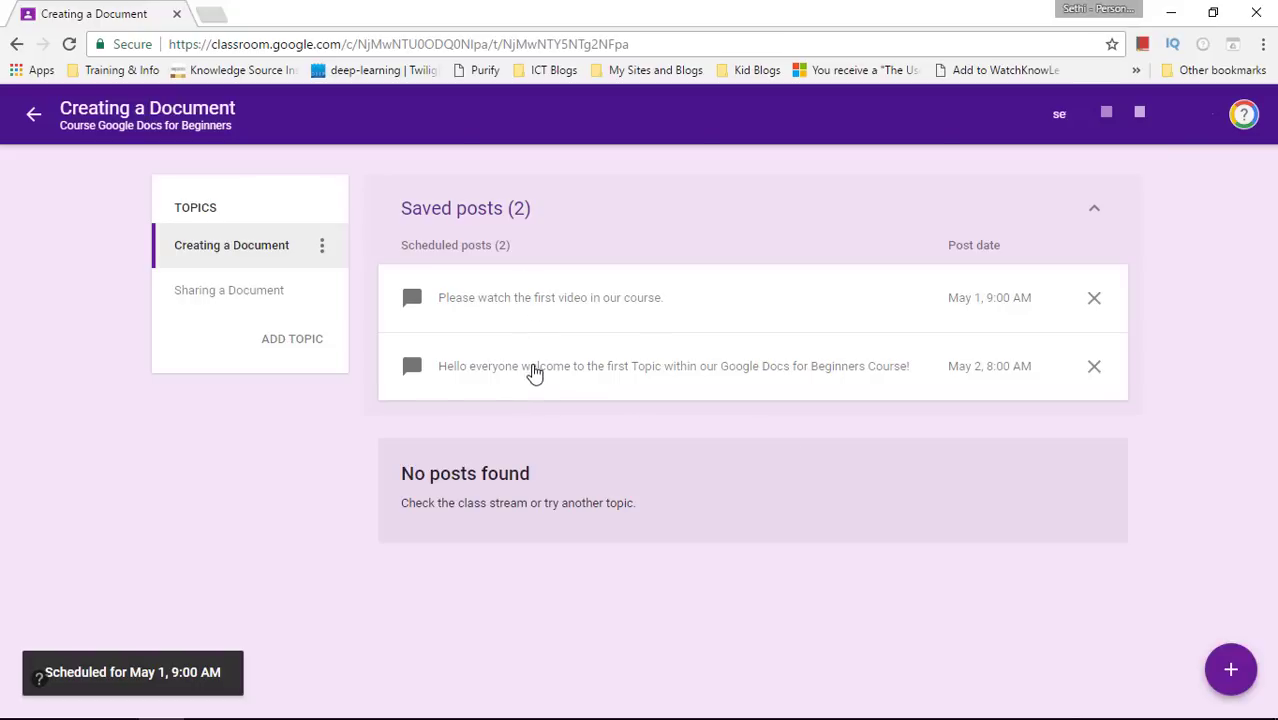
- Return to the class and open its student list, view the form for inviting students, and close it without inviting anyone
click(30, 118)
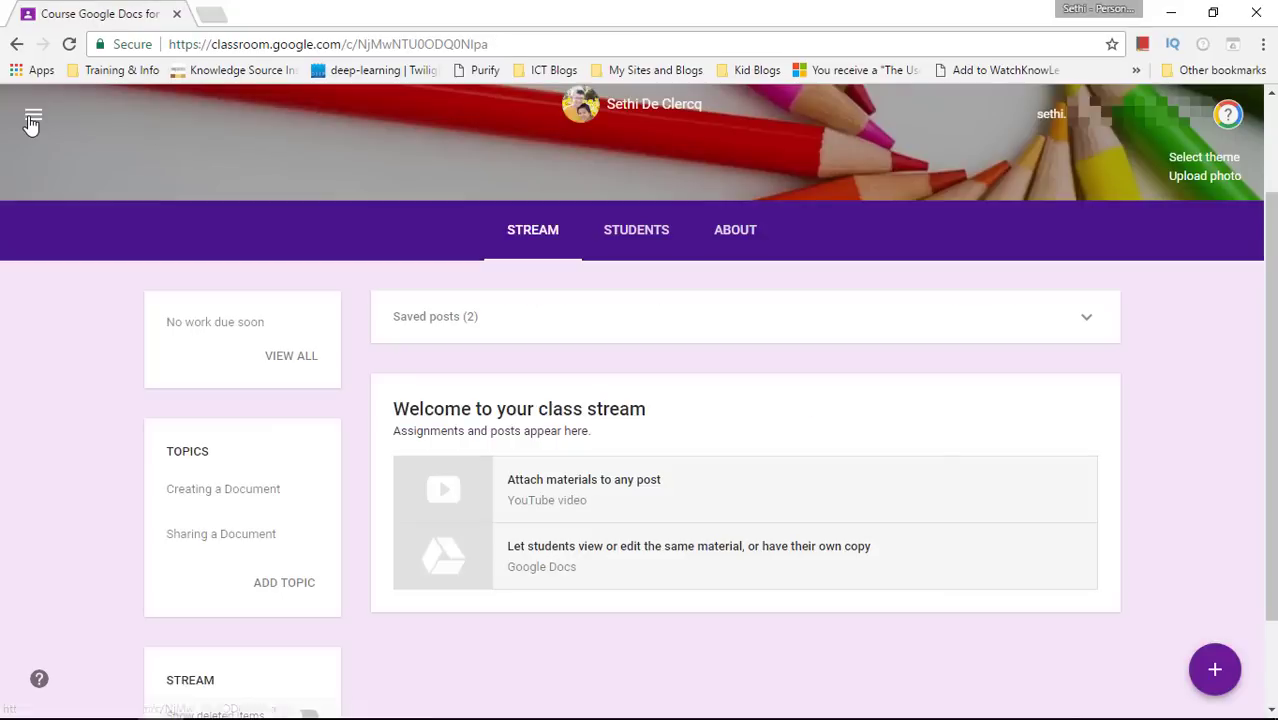
click(630, 246)
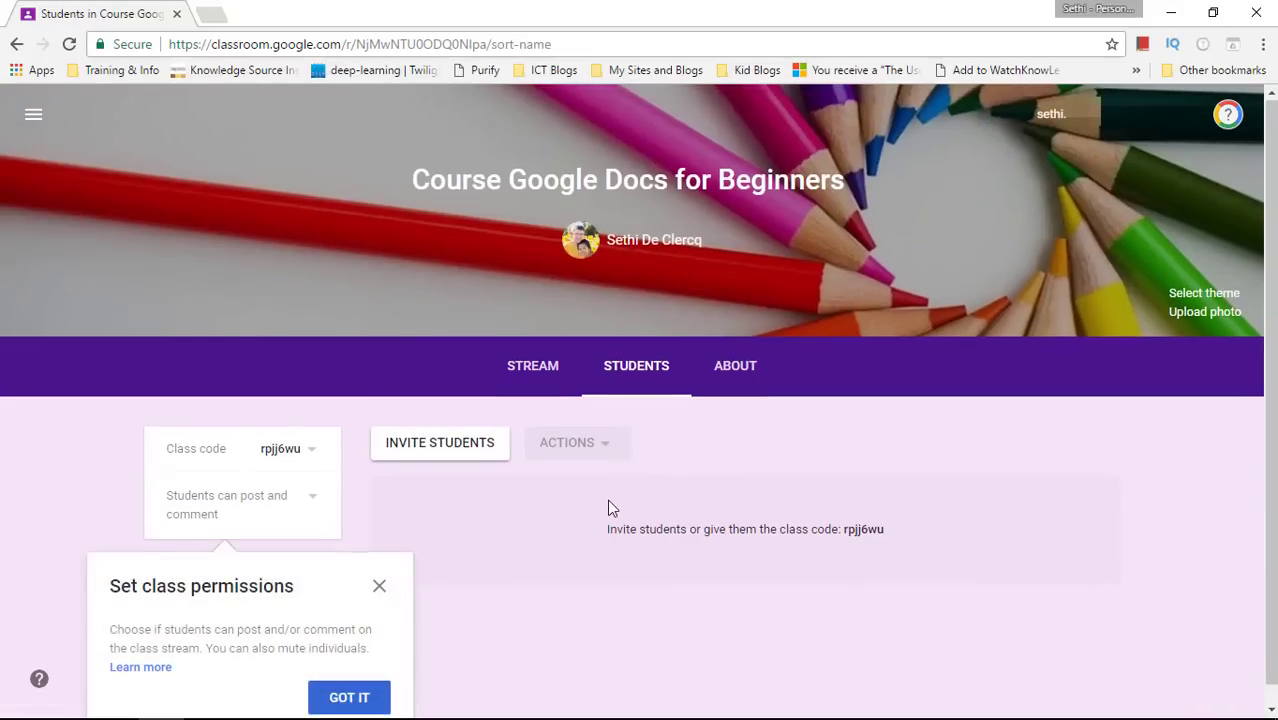
click(461, 432)
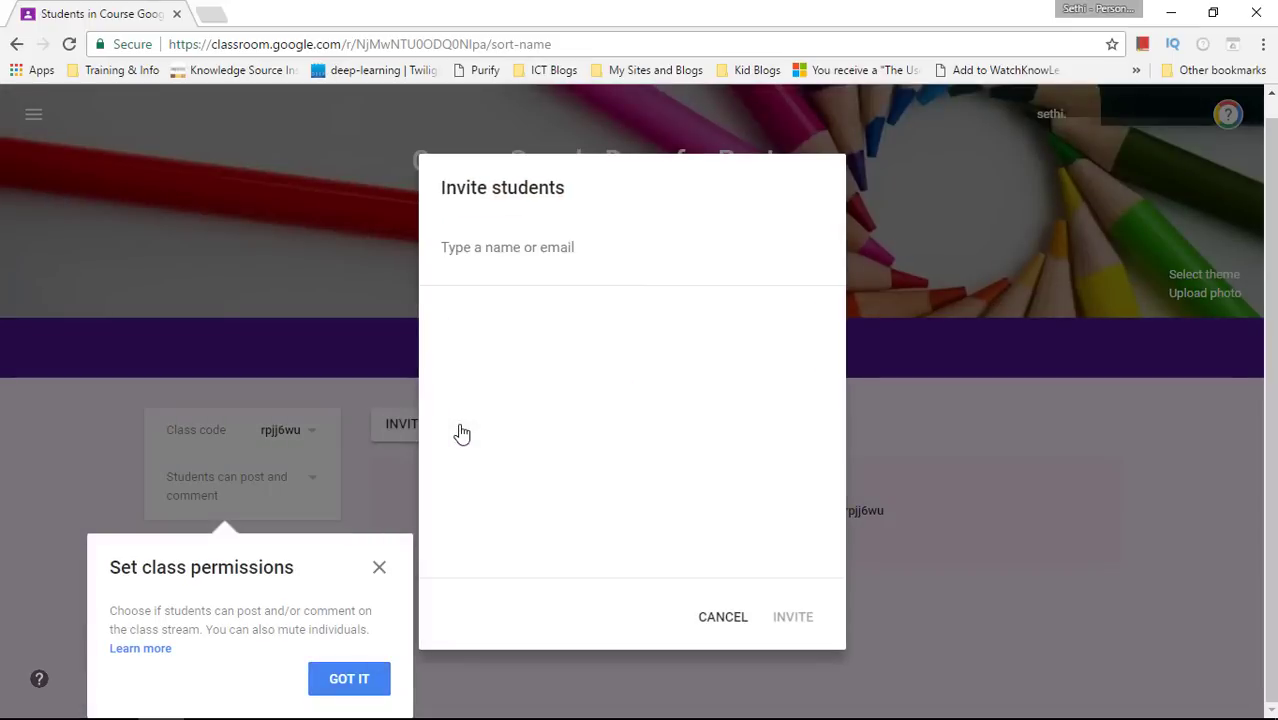
click(720, 620)
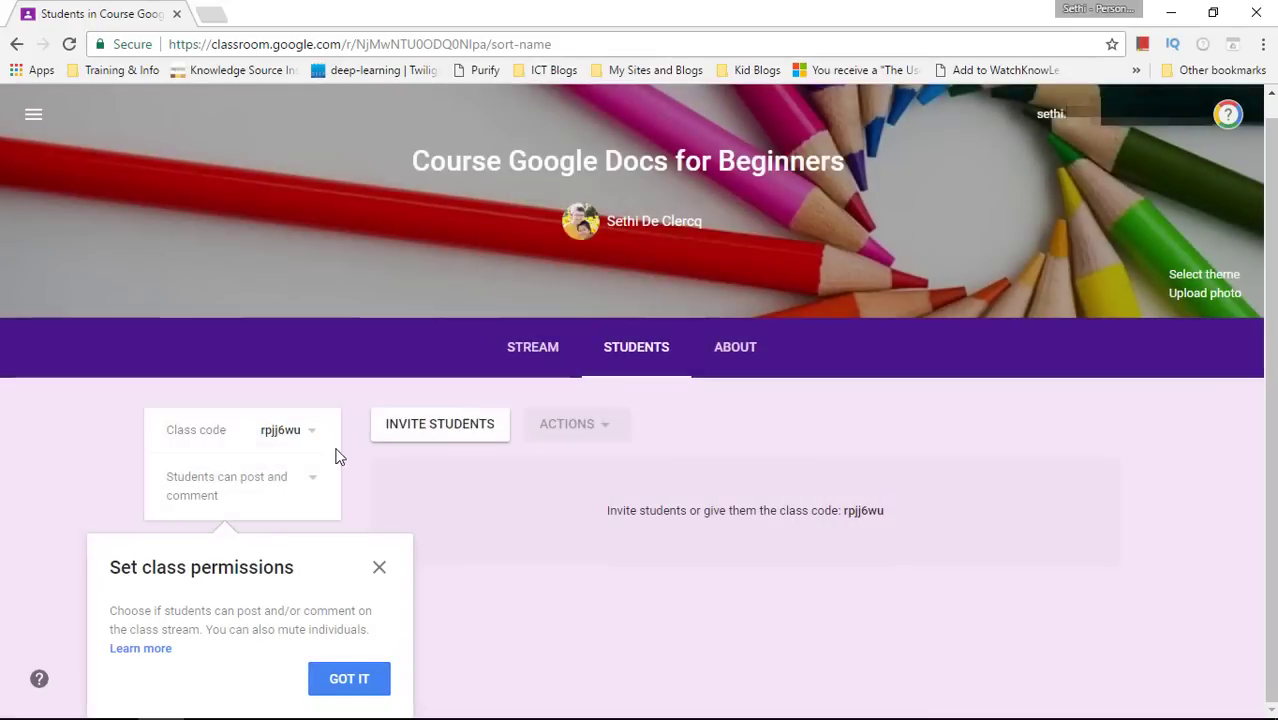
- View the options for the class code on the students page and dismiss the class permissions tip
click(285, 438)
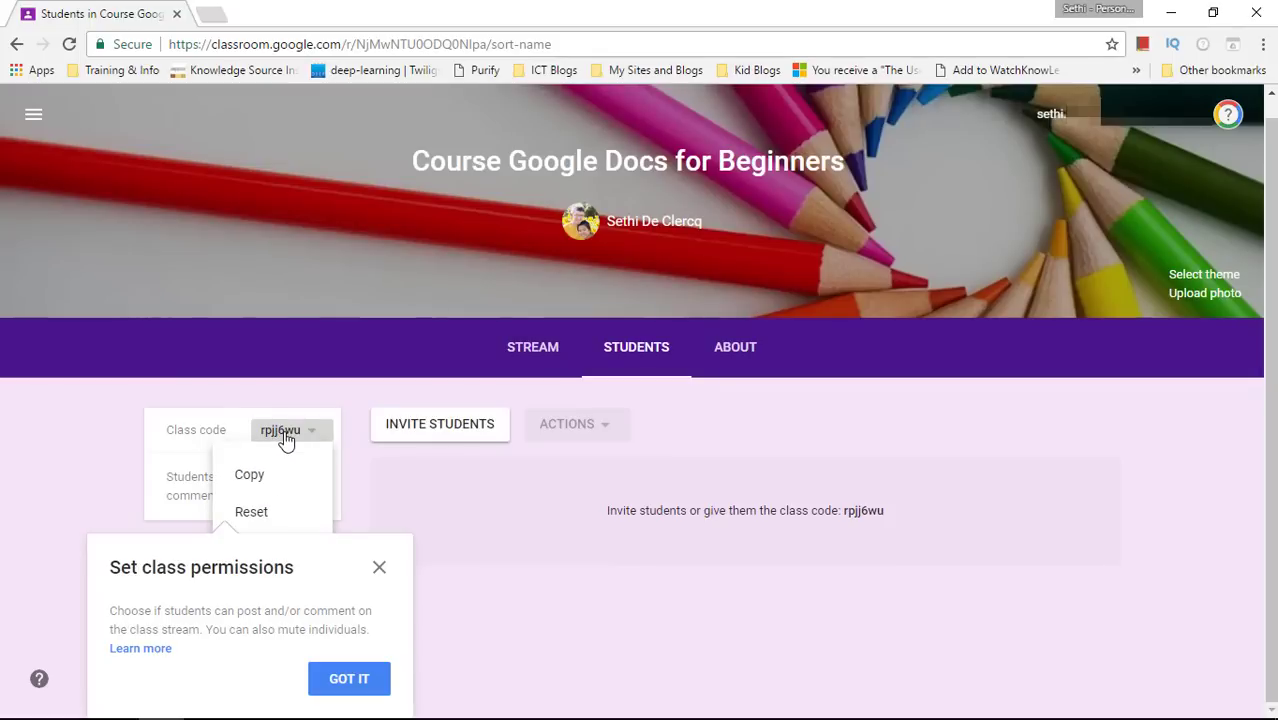
click(386, 585)
click(386, 585)
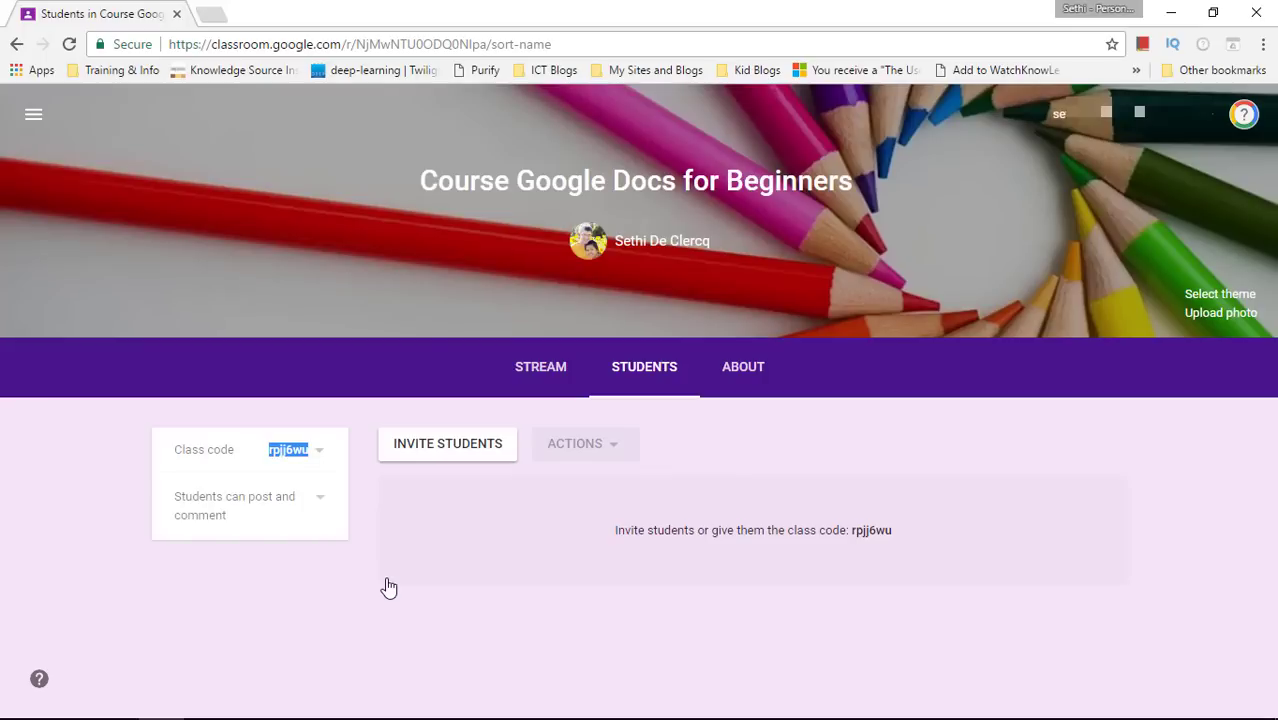
click(389, 588)
- Upload the photo aaron-burden-60068.jpg from the class stream and set it as the class theme, cropped across its full width over the crayons
click(555, 370)
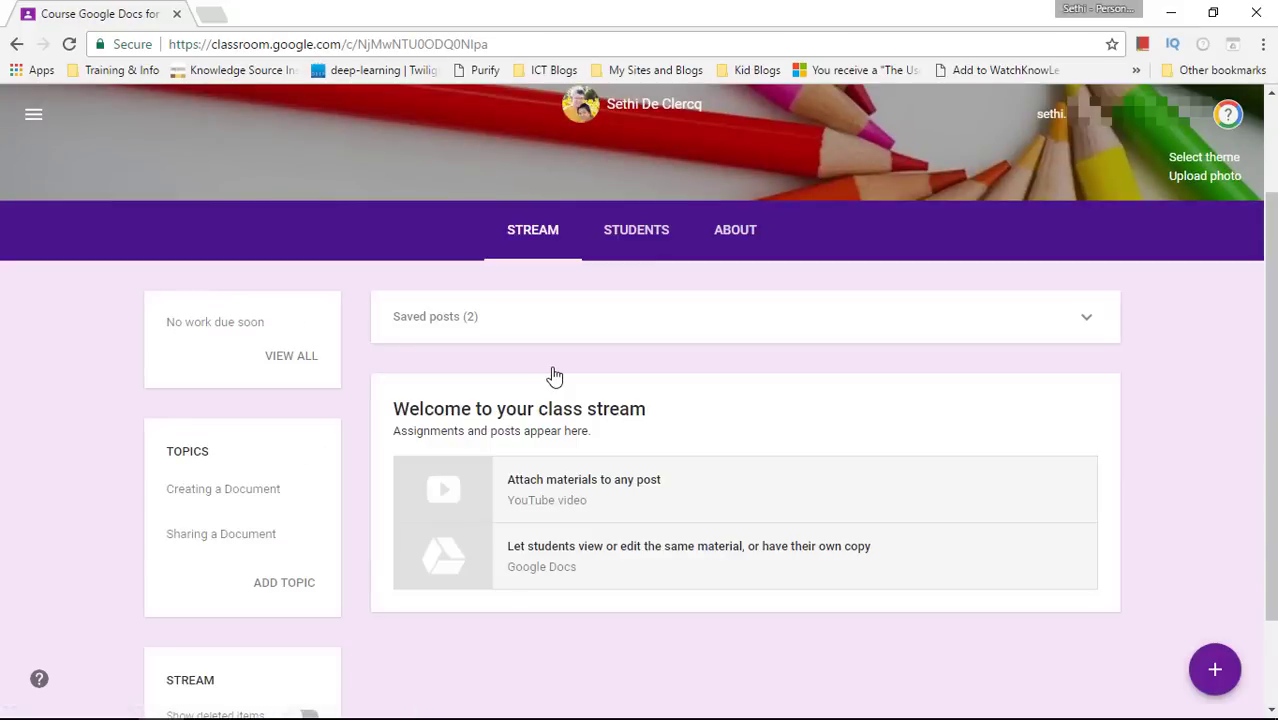
scroll(555, 375, up, 2)
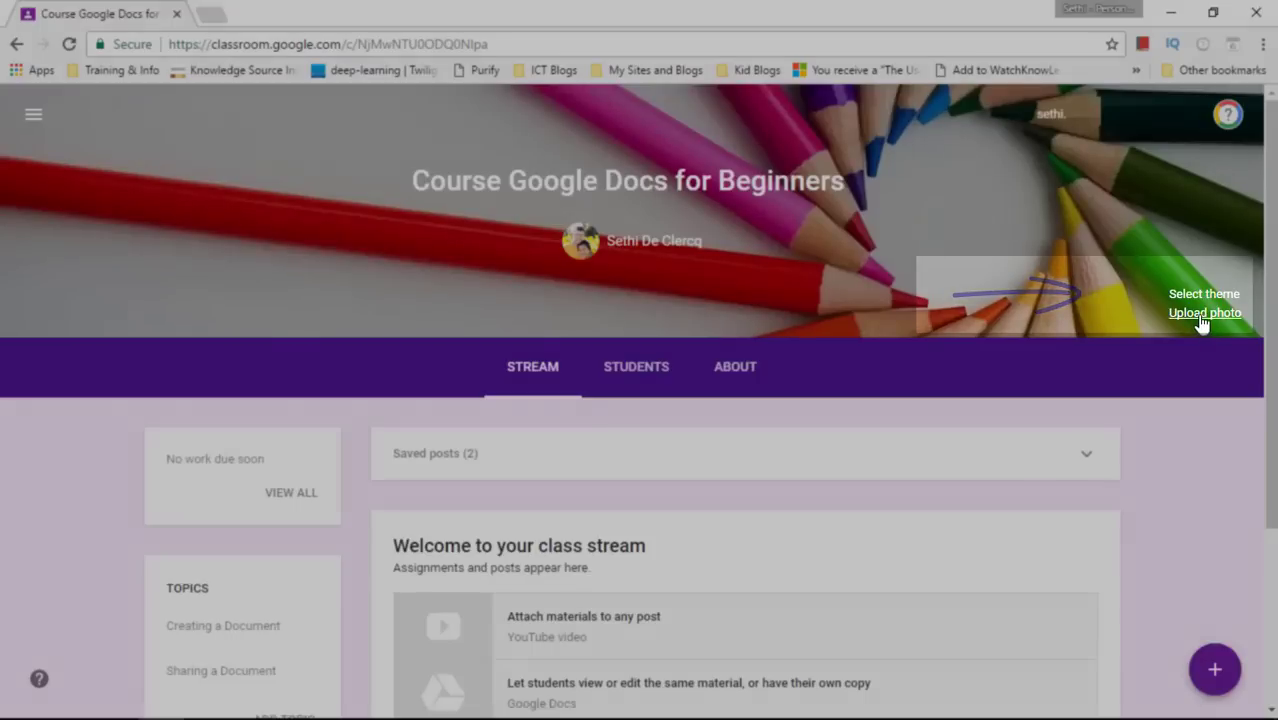
click(1202, 316)
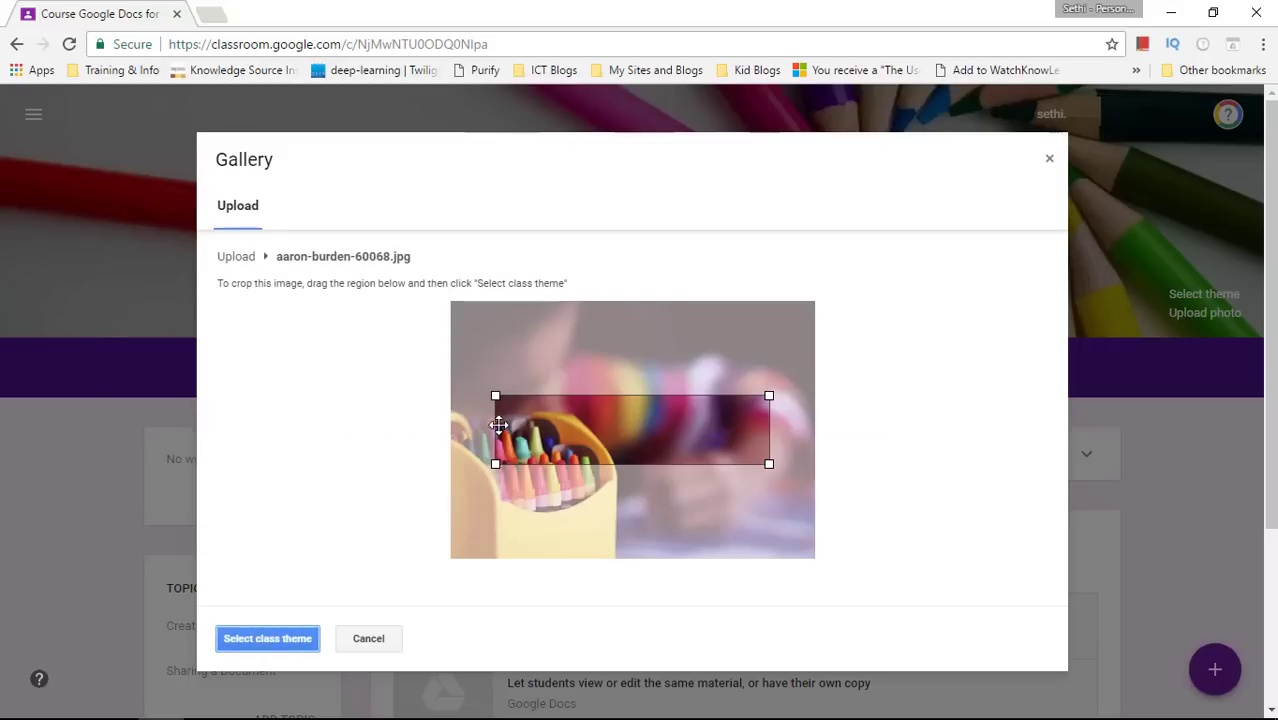
drag(495, 396, 442, 378)
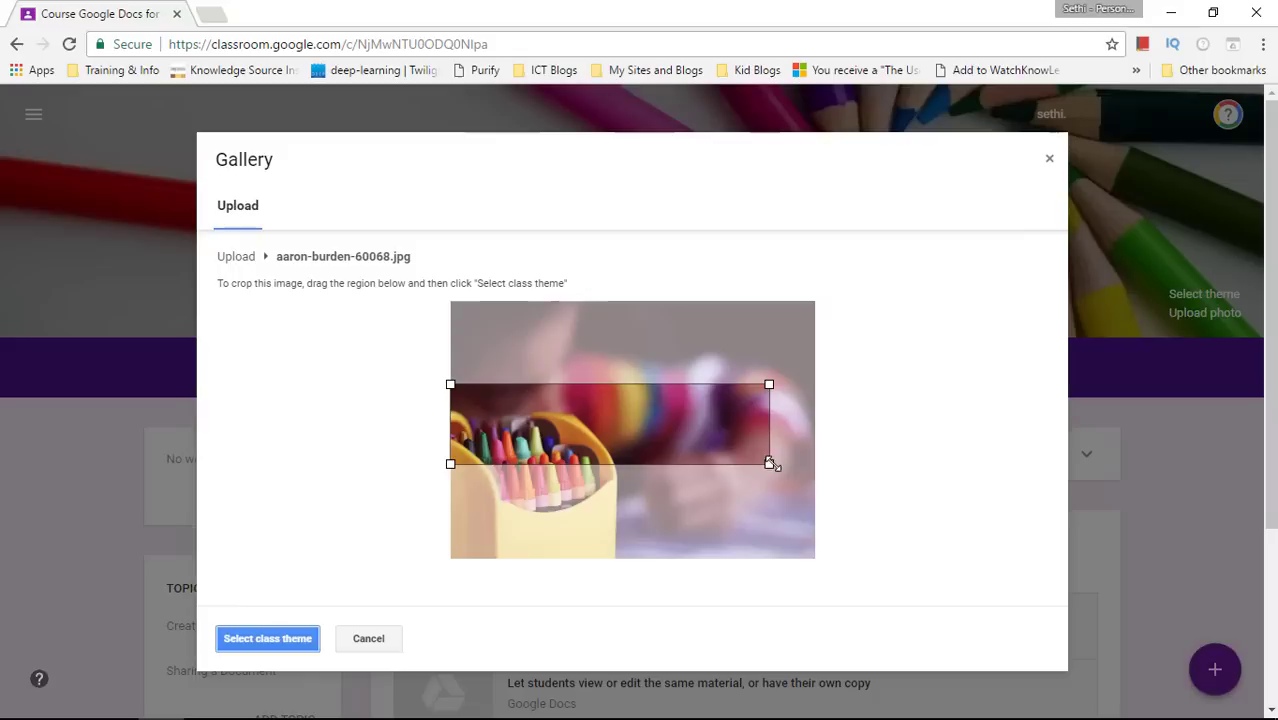
drag(769, 464, 863, 502)
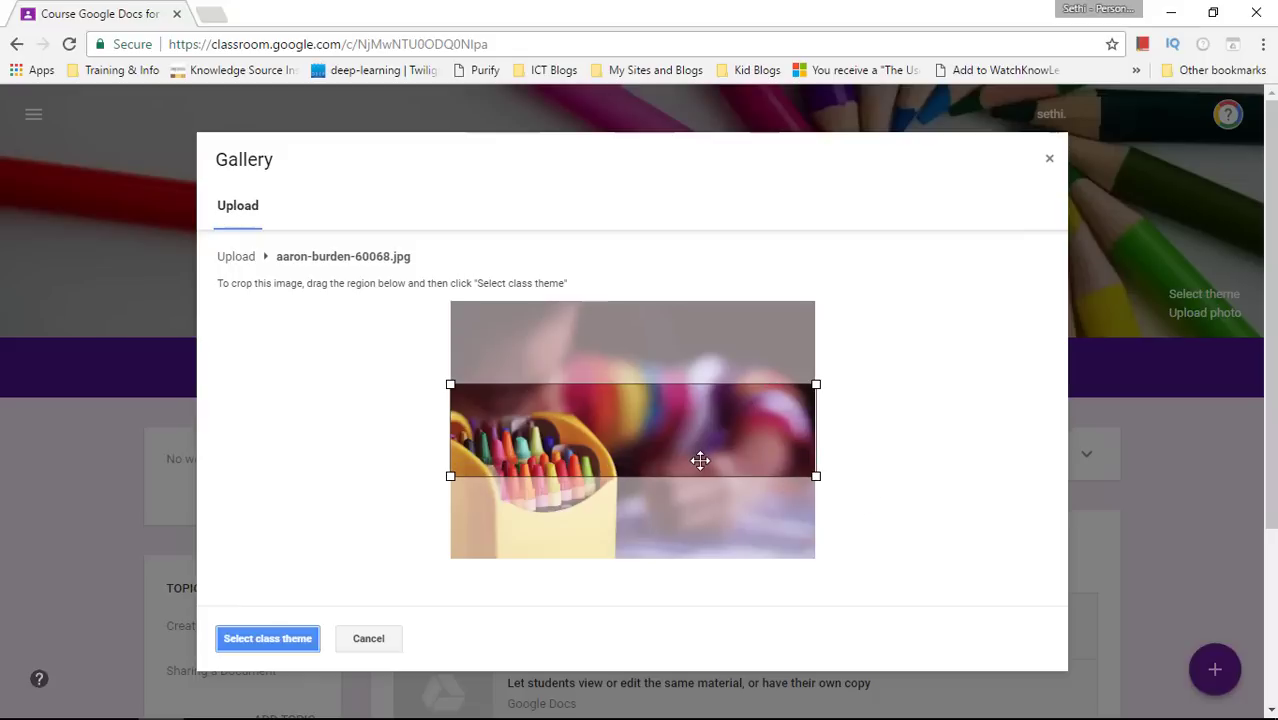
drag(700, 460, 702, 454)
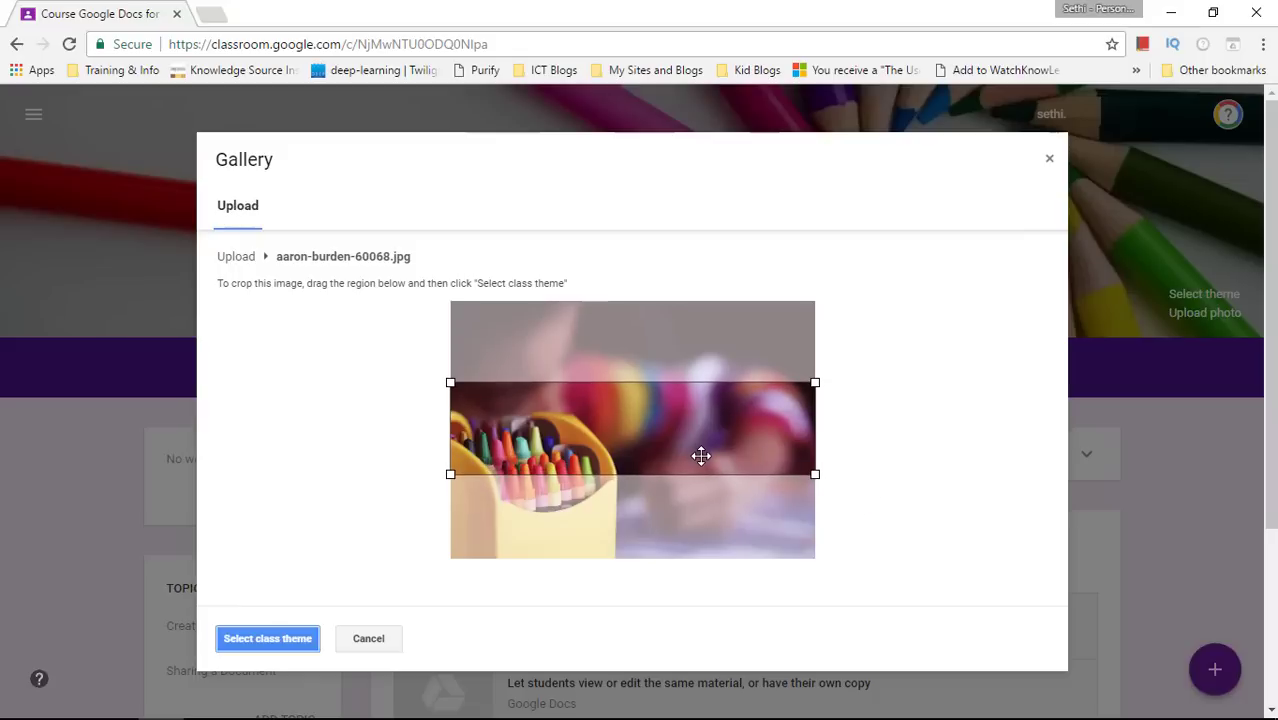
click(266, 640)
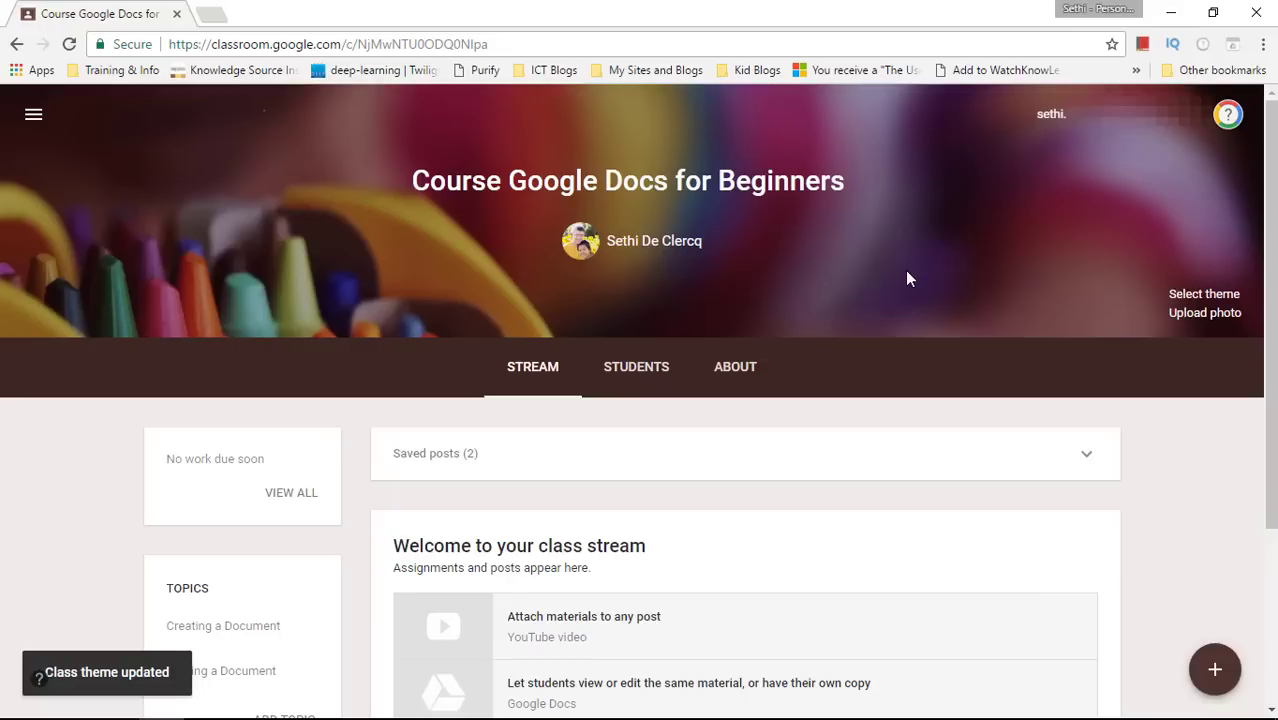
- Create an assignment titled "Please watch the second video and create your first document." with the instructions "Please share your work."
scroll(184, 549, down, 2)
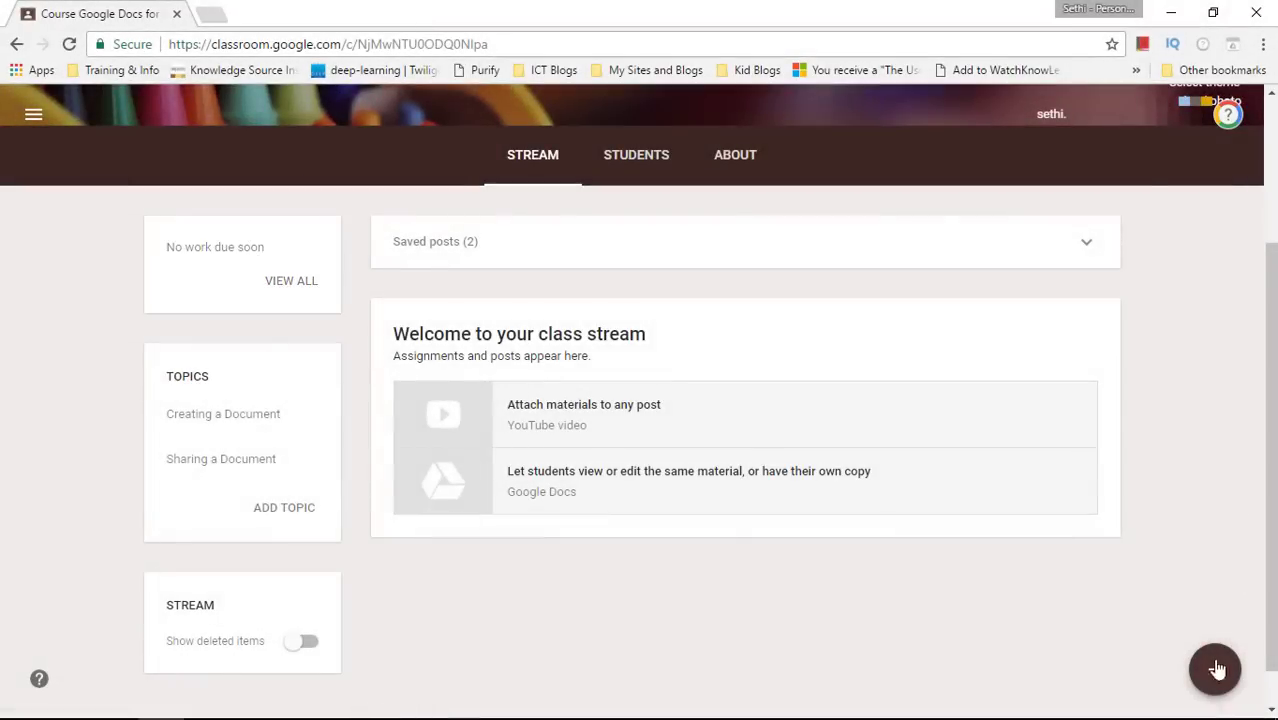
mouse_move(1214, 677)
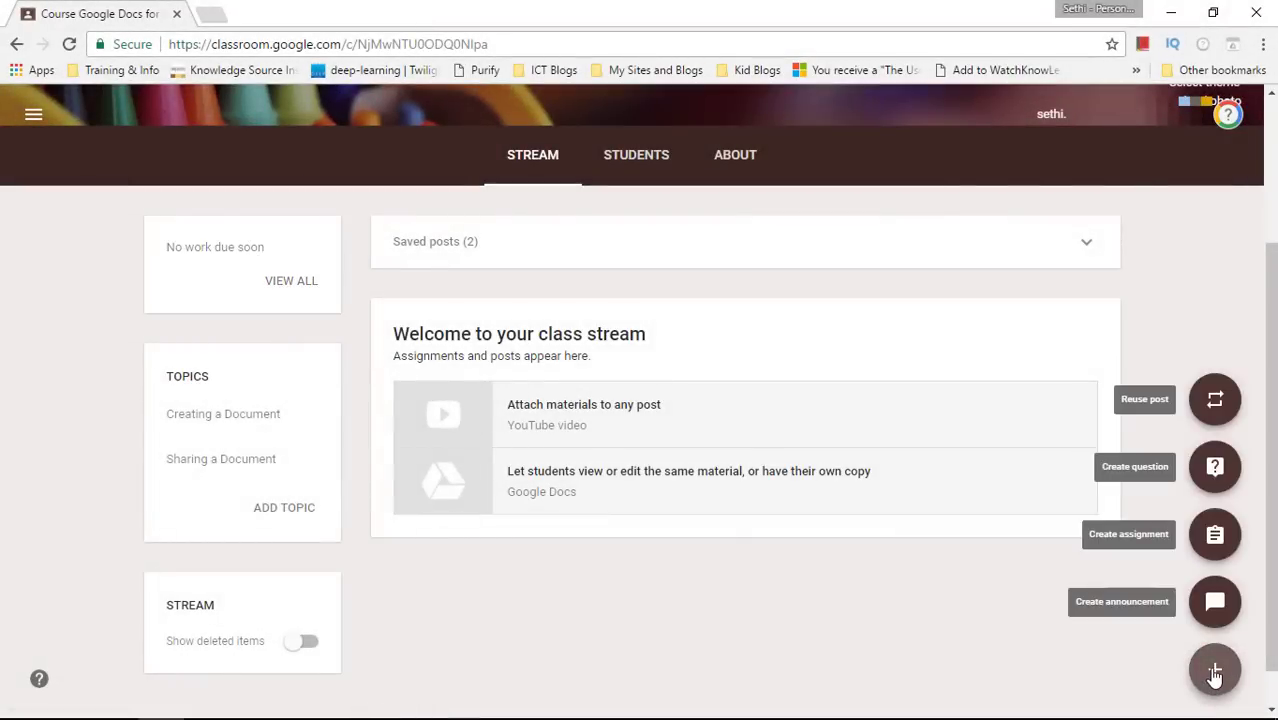
click(1216, 538)
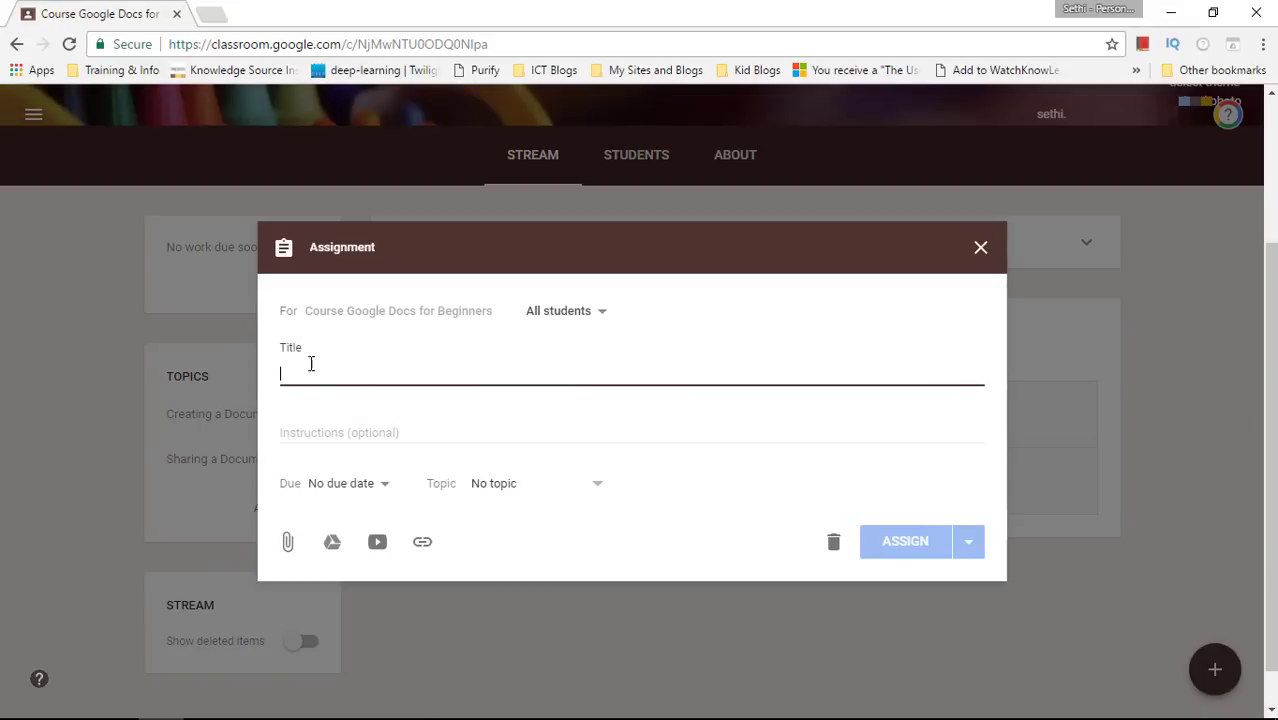
text(Please wat)
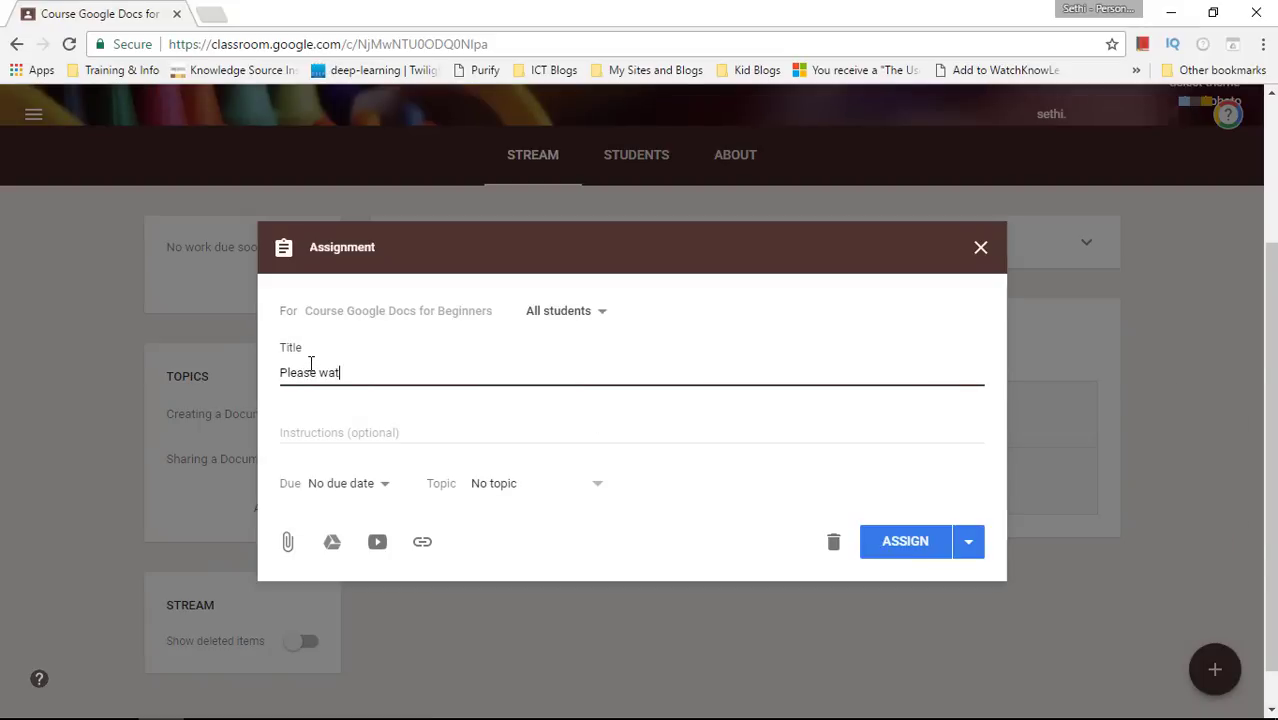
text(ch the second video and)
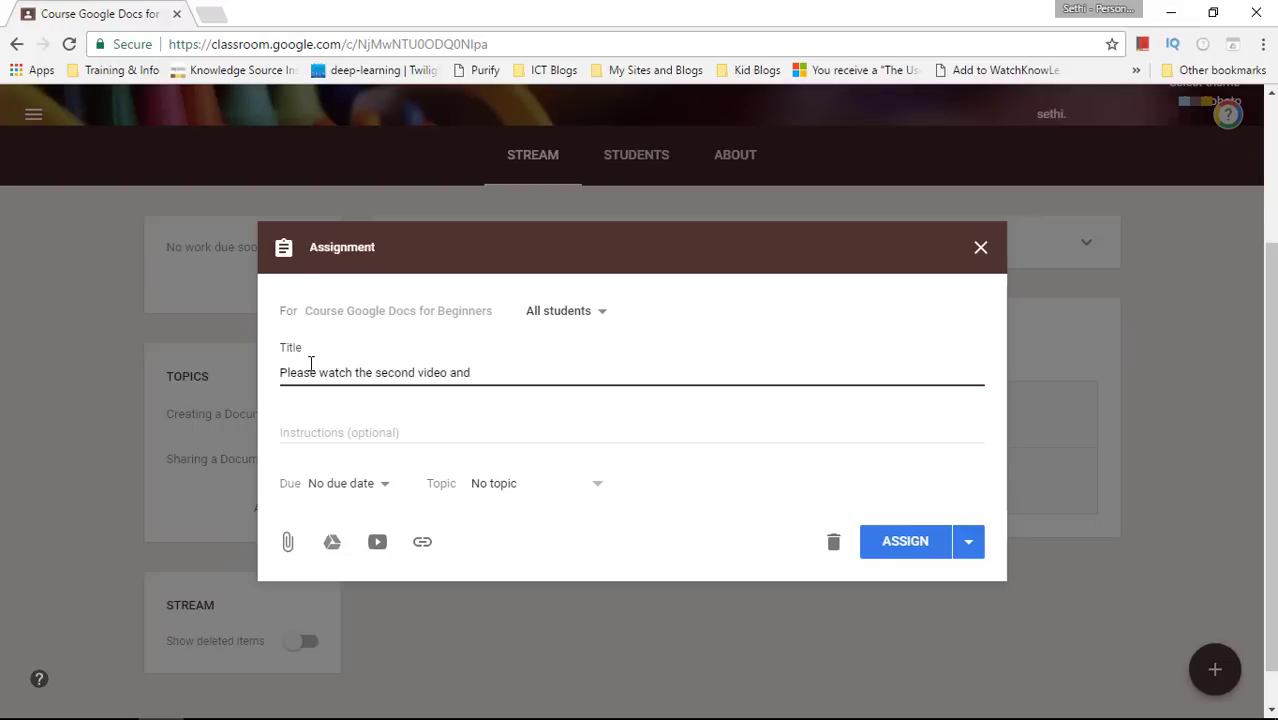
text( create your first document.)
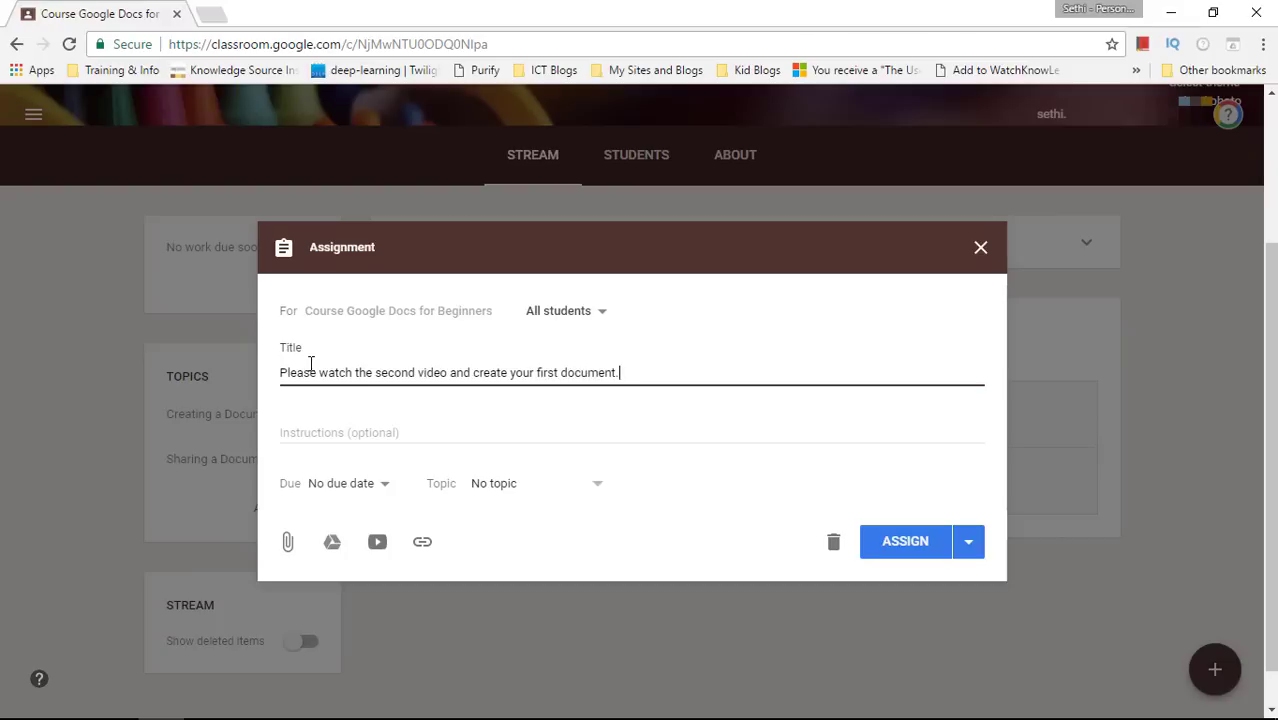
click(377, 434)
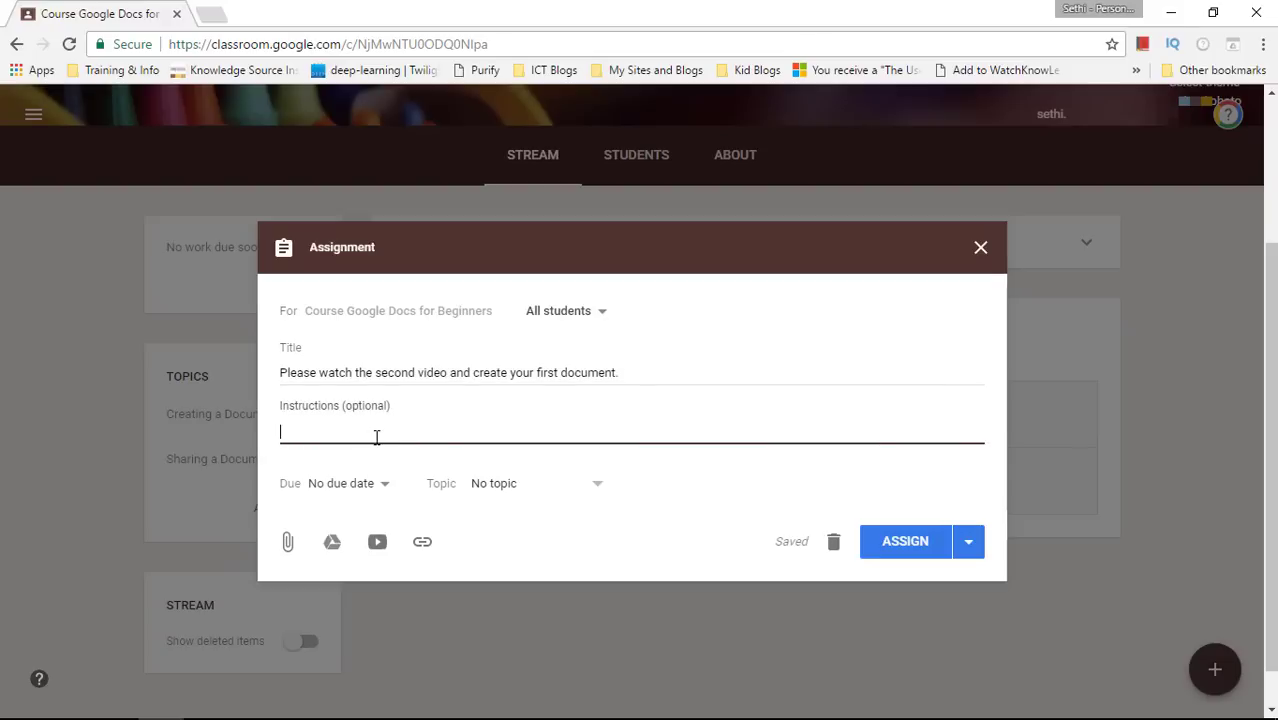
text(Please share your work.)
- Set the assignment's due date to May 10, 2017, without a due time
click(382, 488)
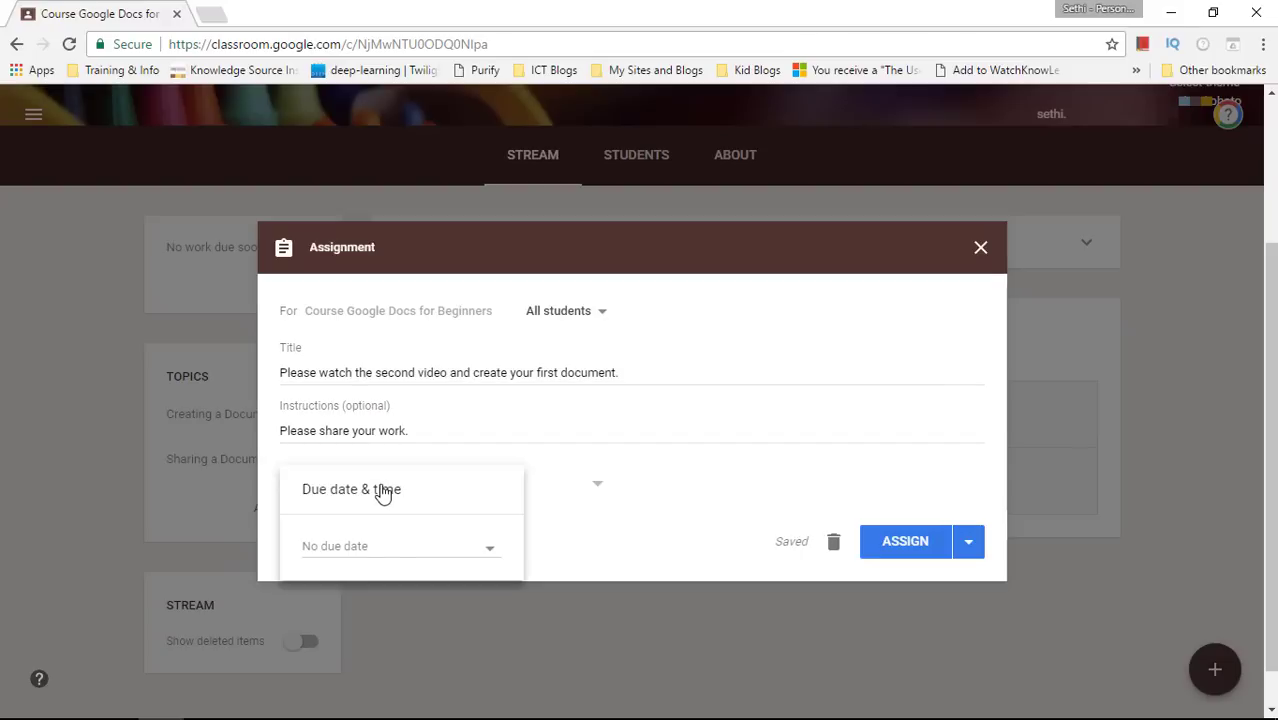
click(382, 551)
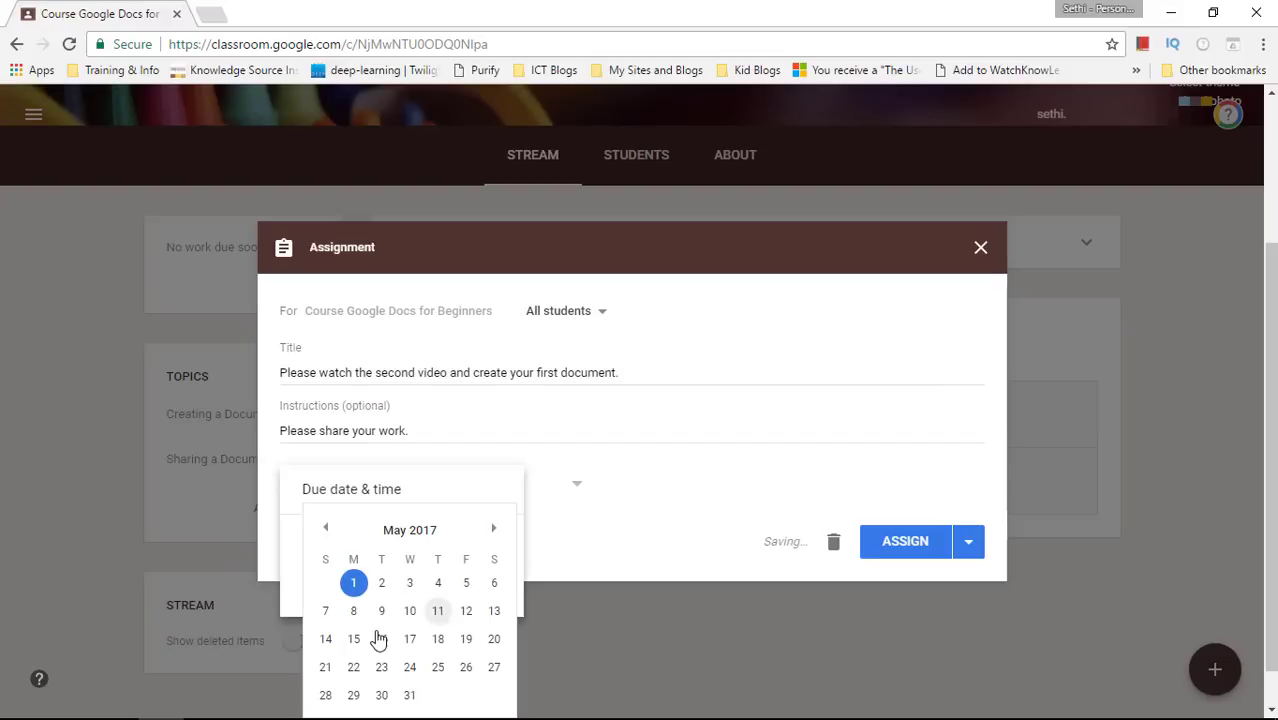
click(409, 611)
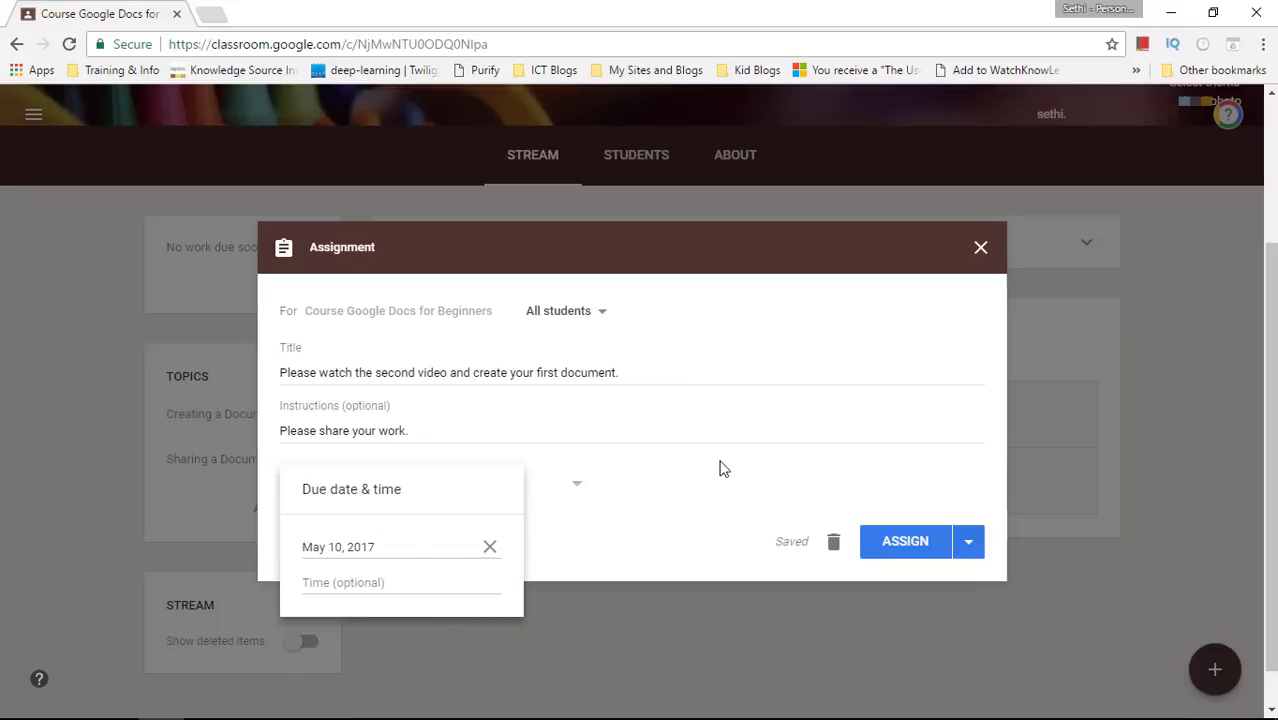
click(662, 523)
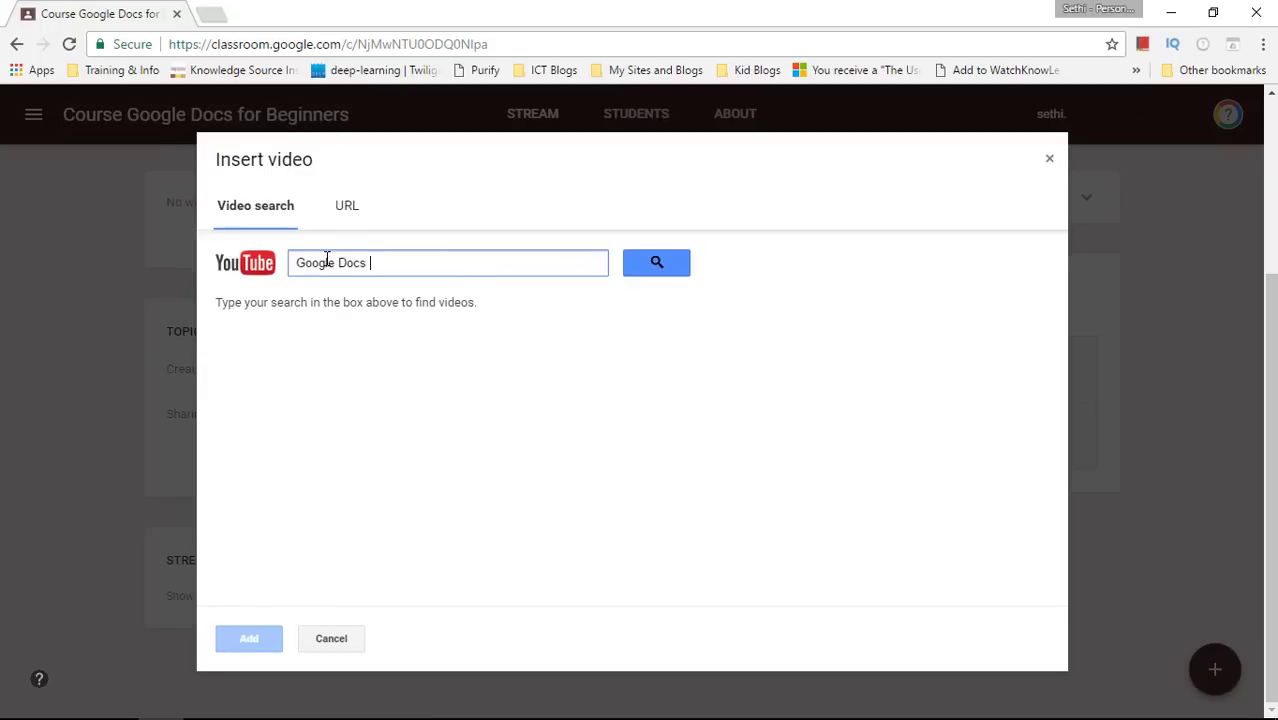
- Search YouTube for "Google Docs basic" and attach the video "Google Docs - Tutorial 01 - Learn the Basics" to the assignment
key(Return)
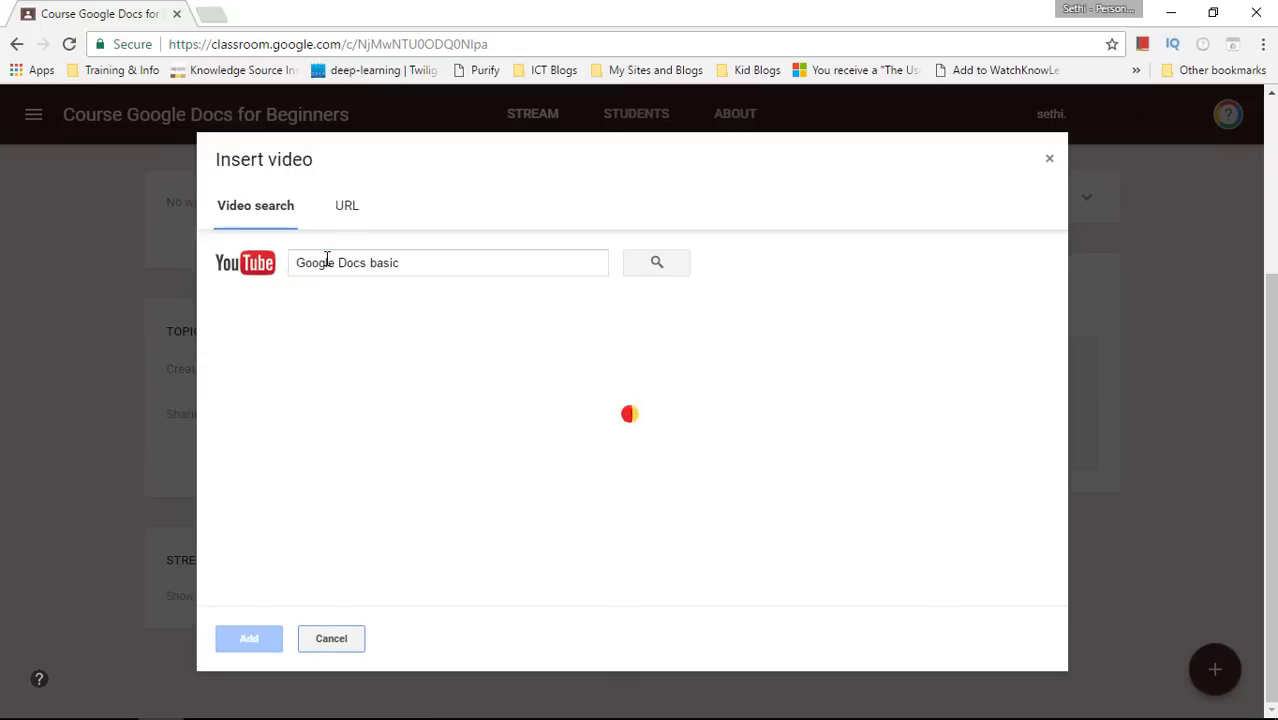
scroll(512, 408, down, 5)
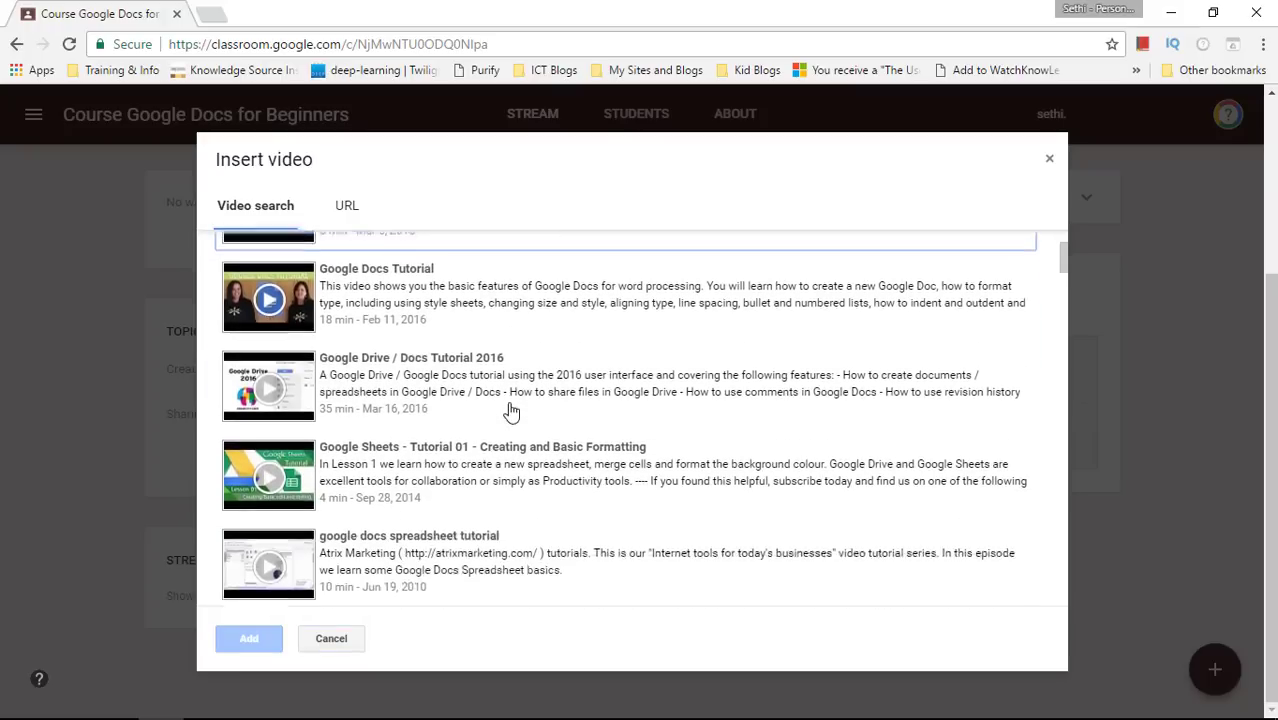
scroll(510, 410, down, 10)
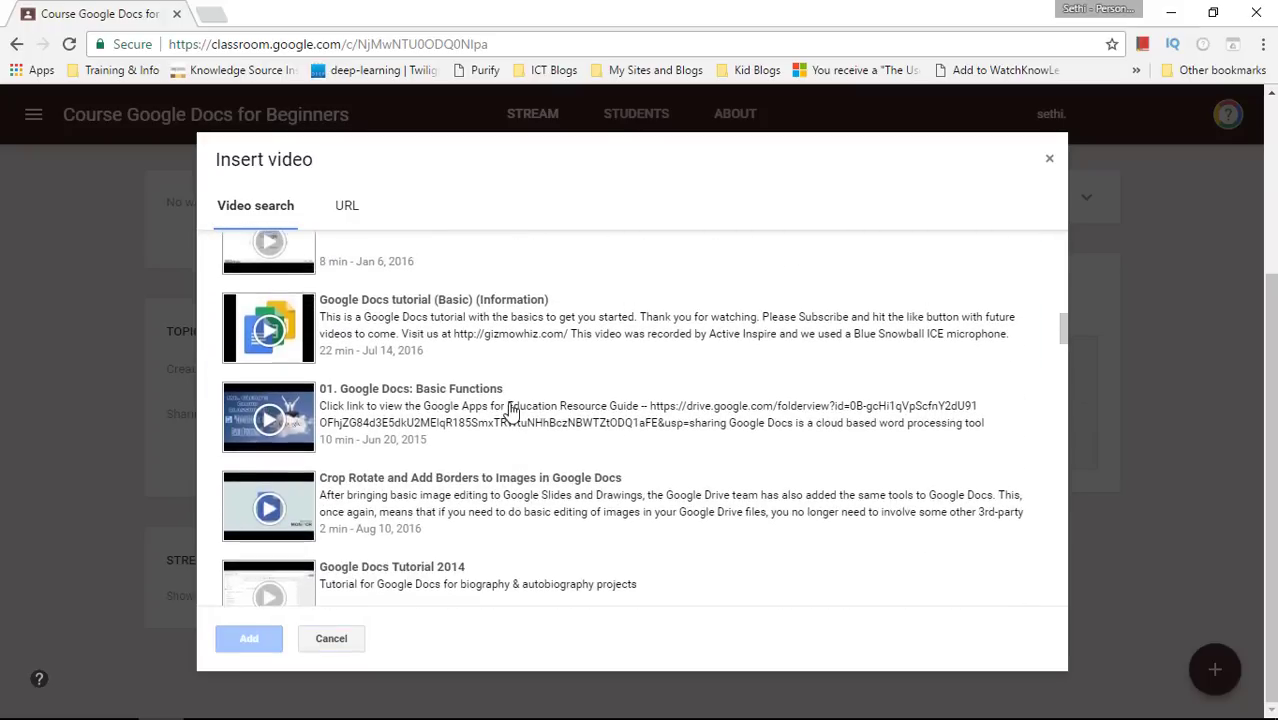
scroll(510, 410, up, 15)
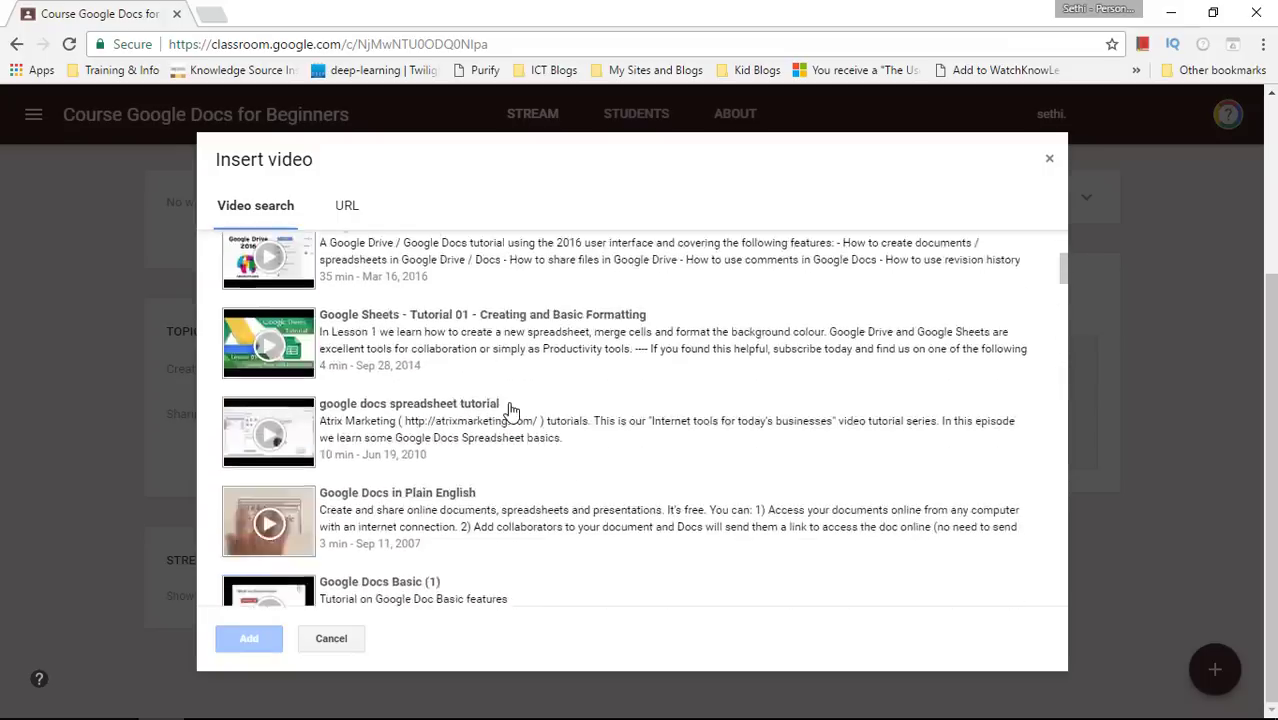
click(466, 343)
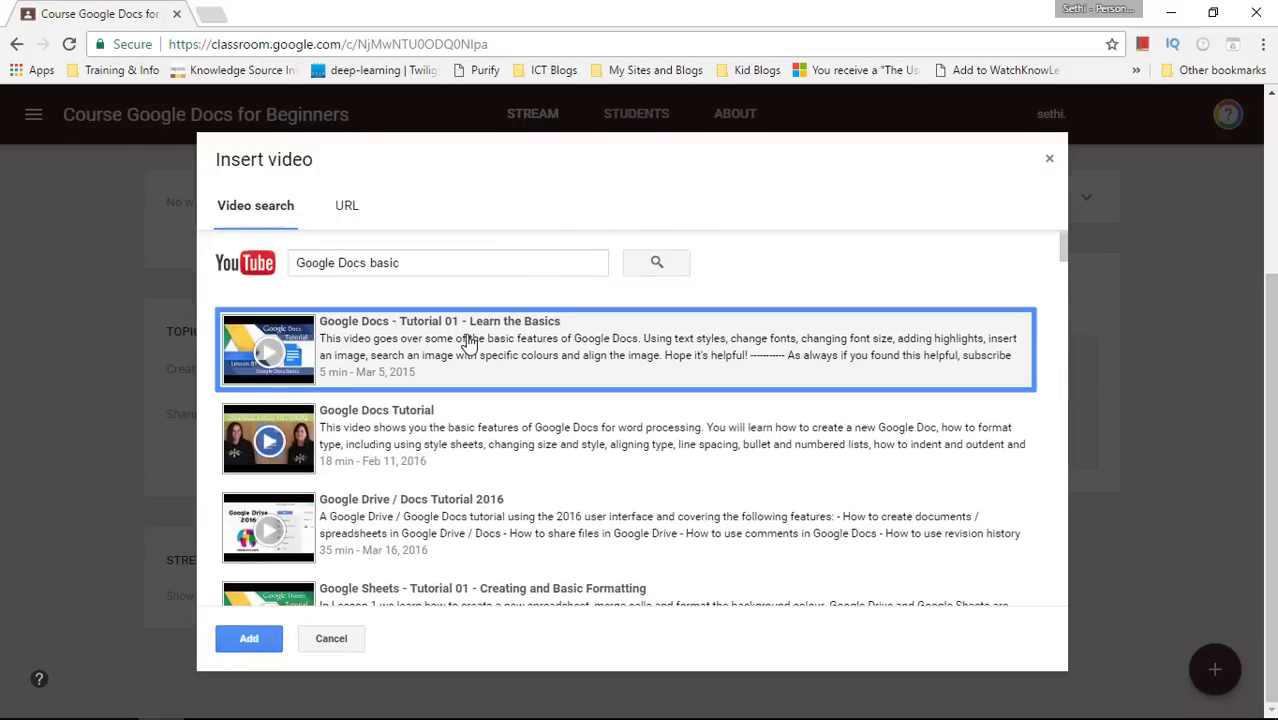
click(250, 638)
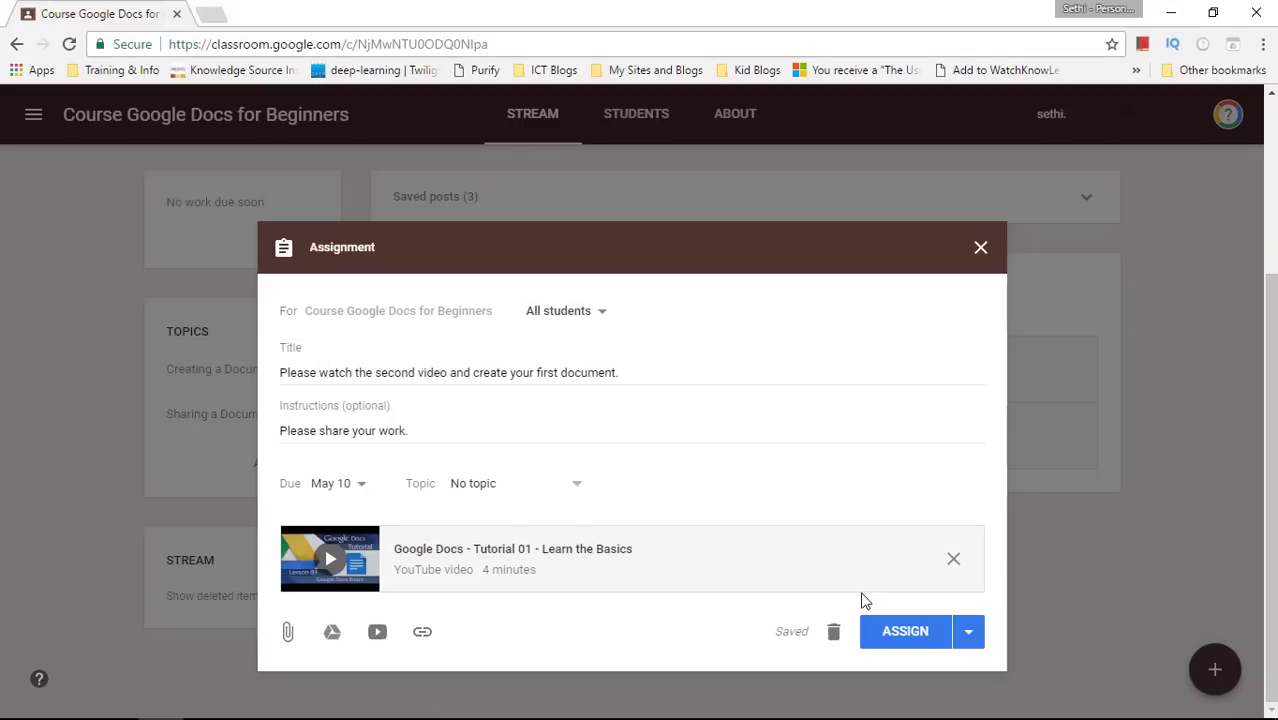
- Post the assignment to all students, and view its student work page before returning to the class stream
click(917, 636)
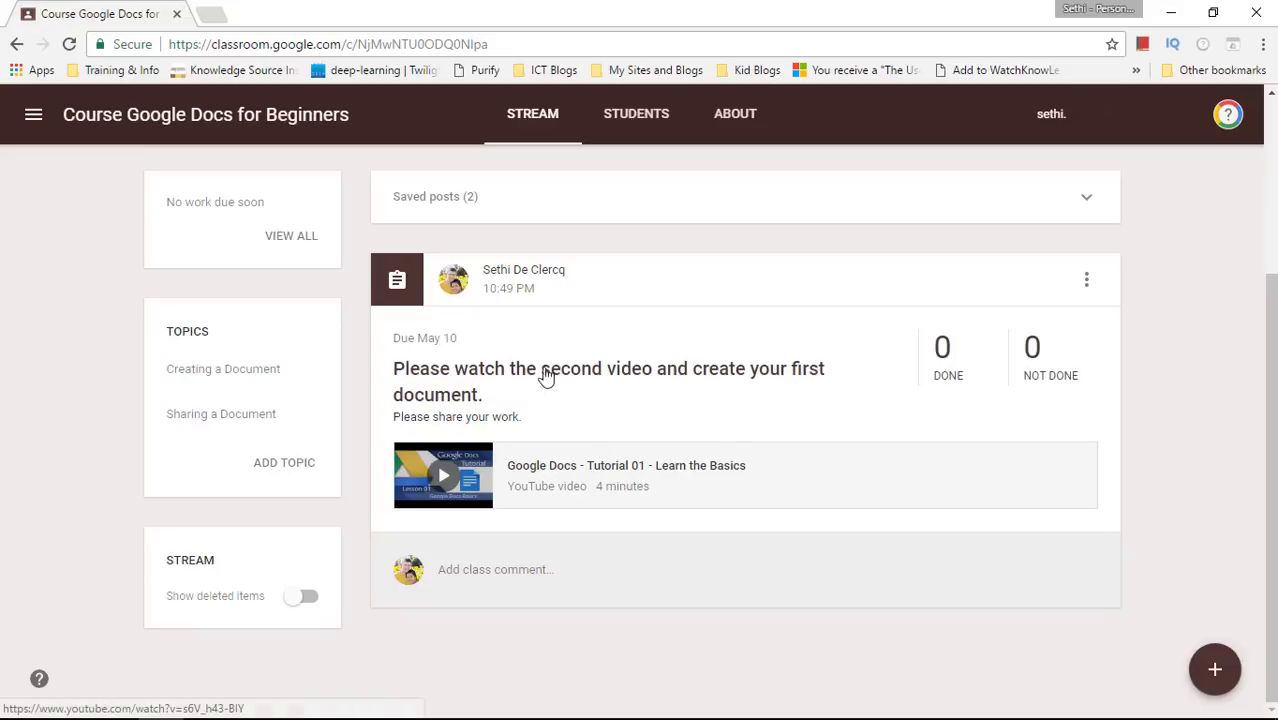
click(489, 370)
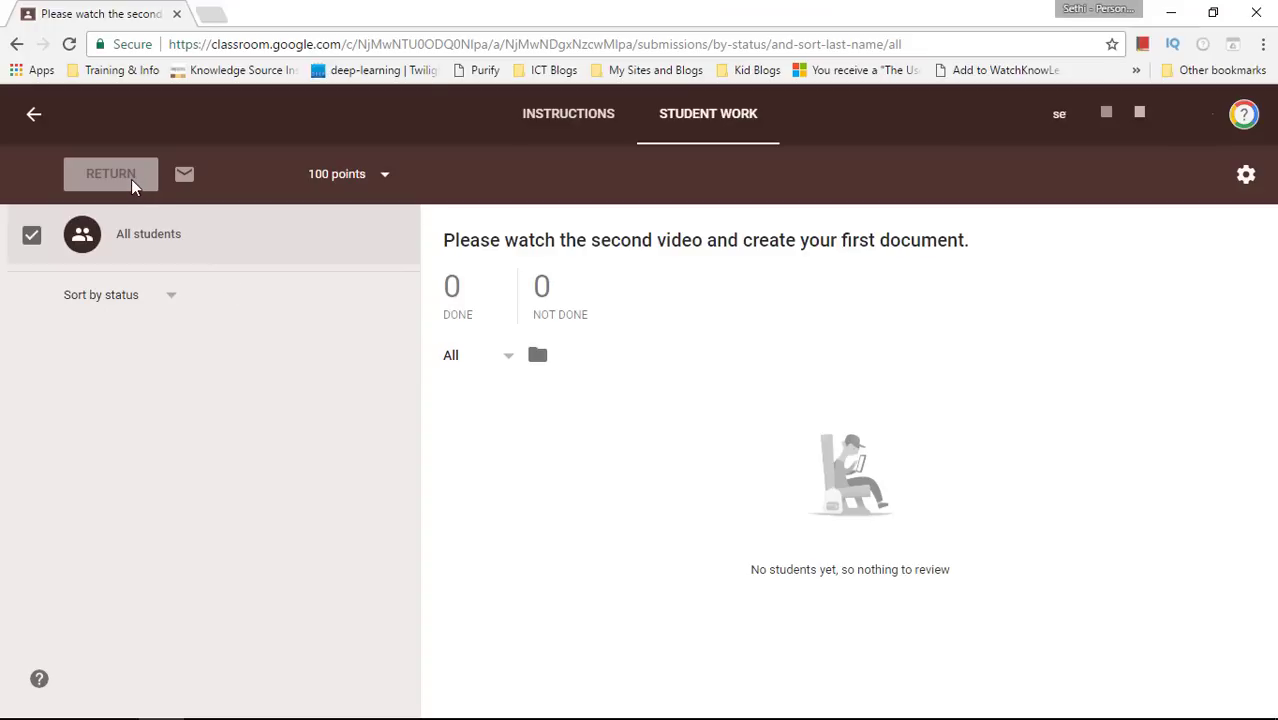
key(alt+Left)
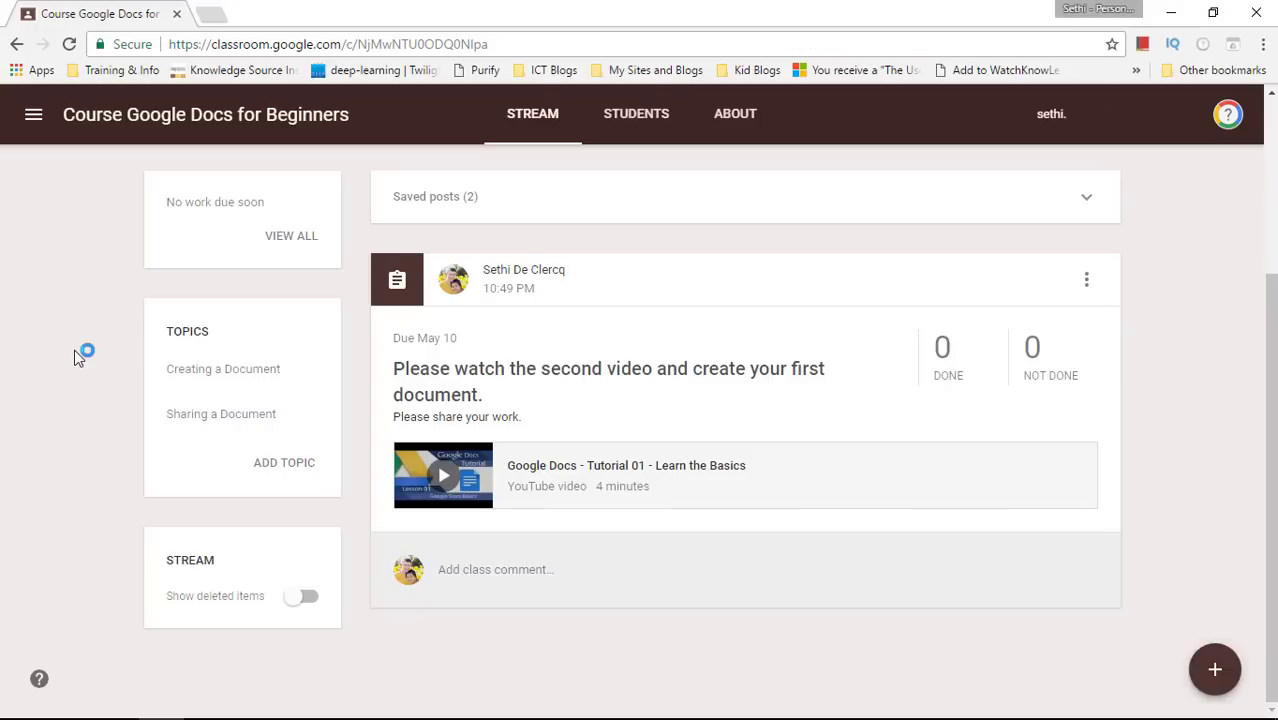
- Draft a question in the "Sharing a Document" topic reading "How would you share a Document?" with the short answer type
click(221, 418)
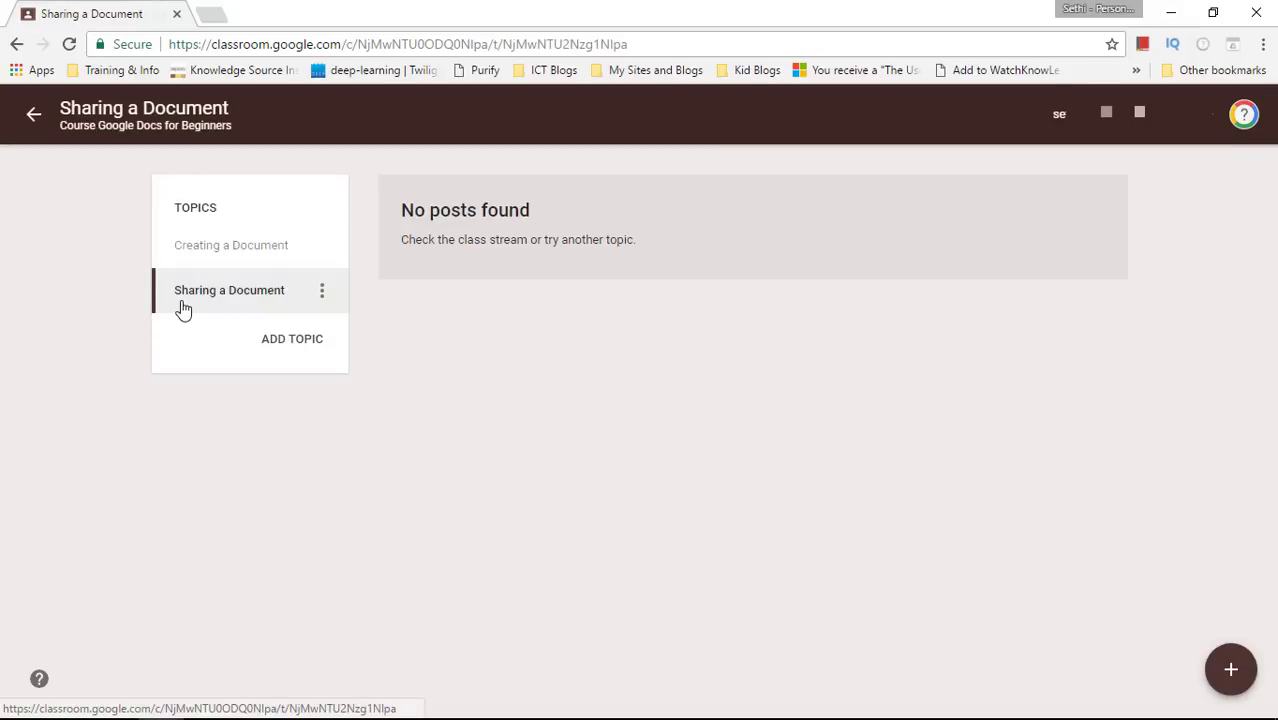
mouse_move(1229, 674)
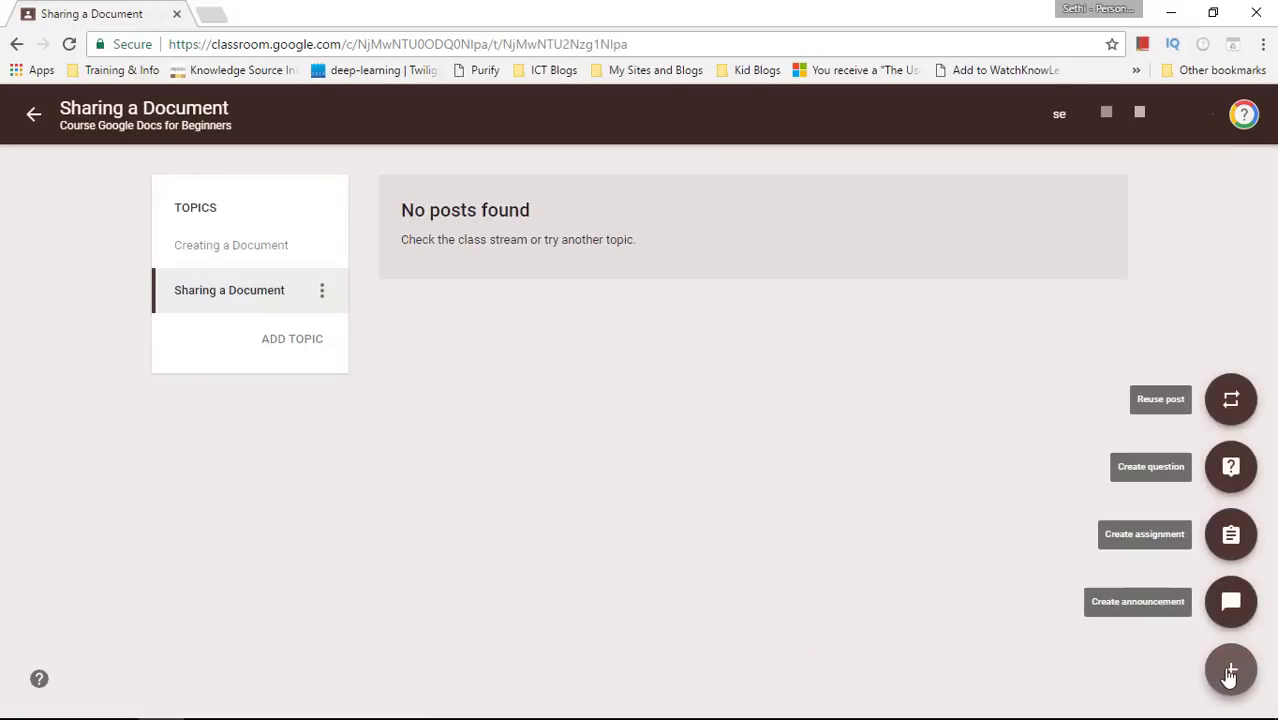
click(1231, 466)
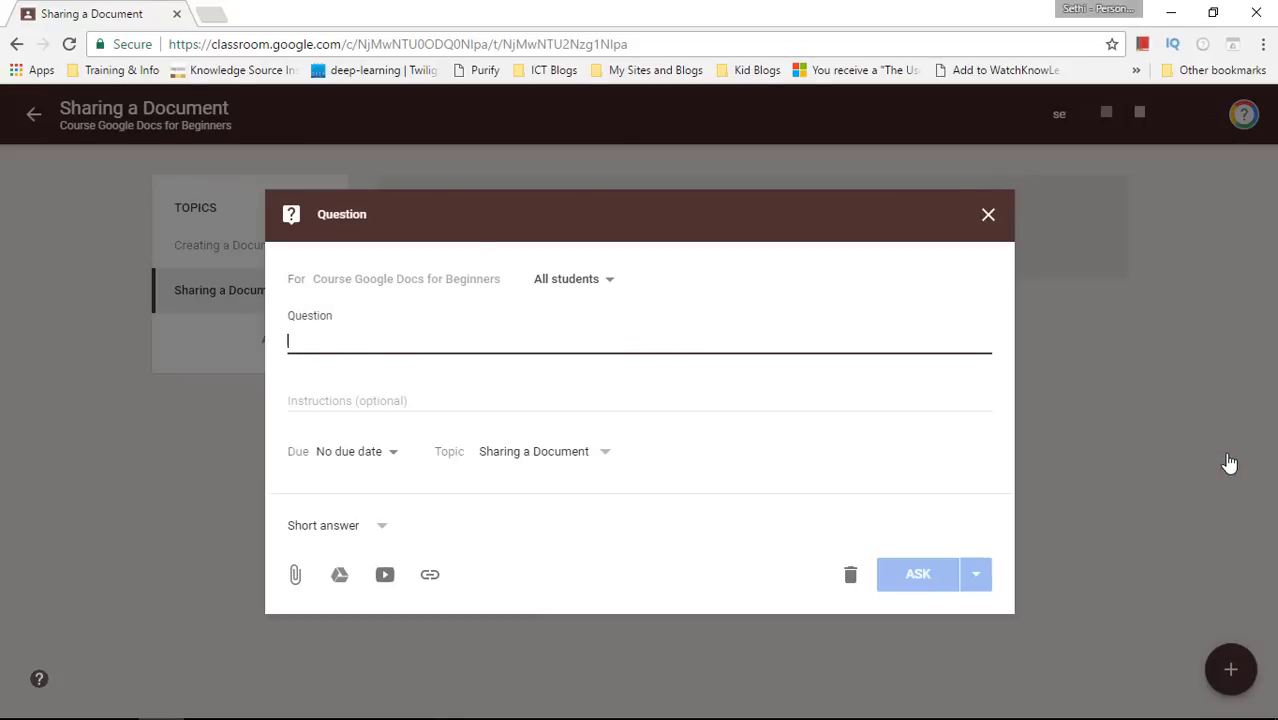
text(How would you )
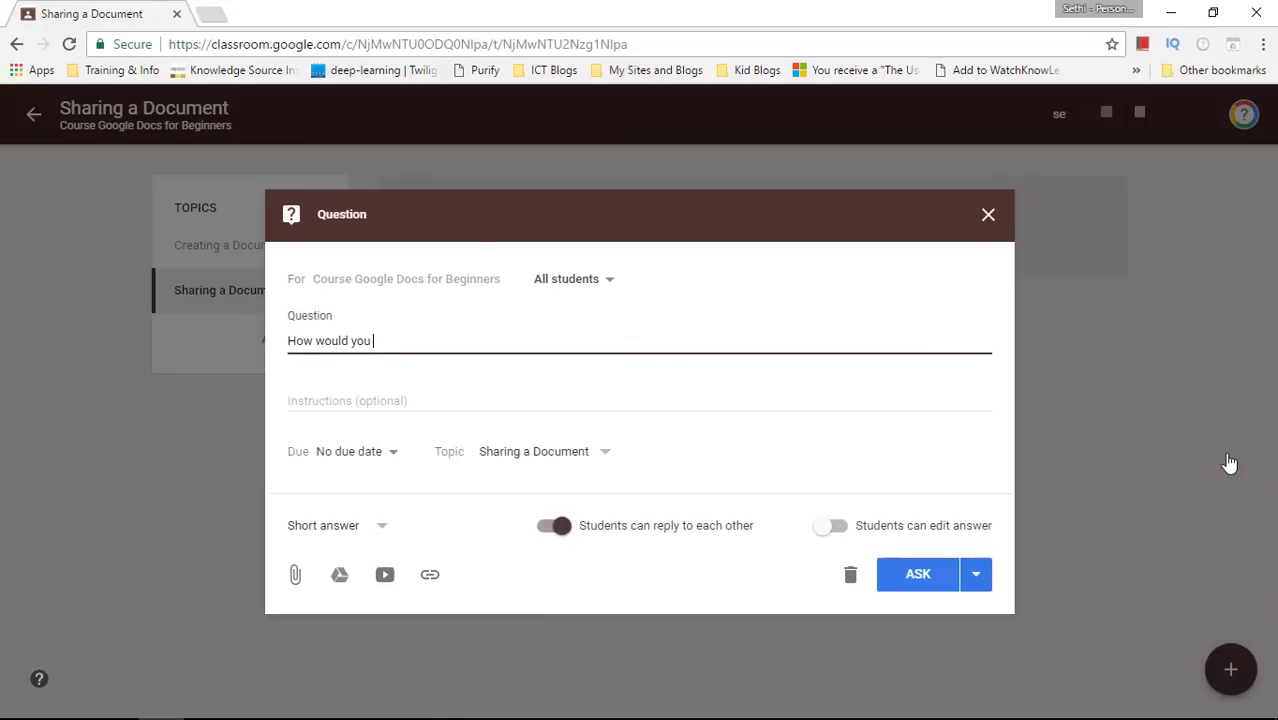
text(share a Document?)
click(373, 538)
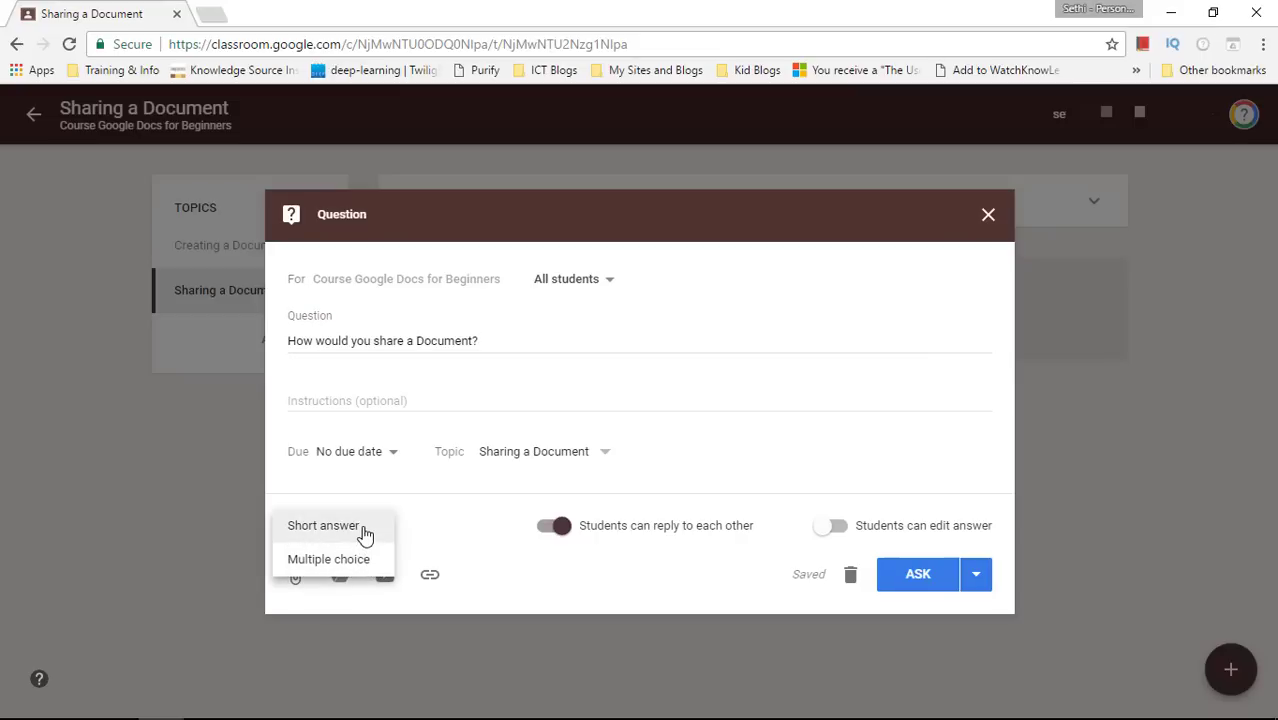
click(362, 528)
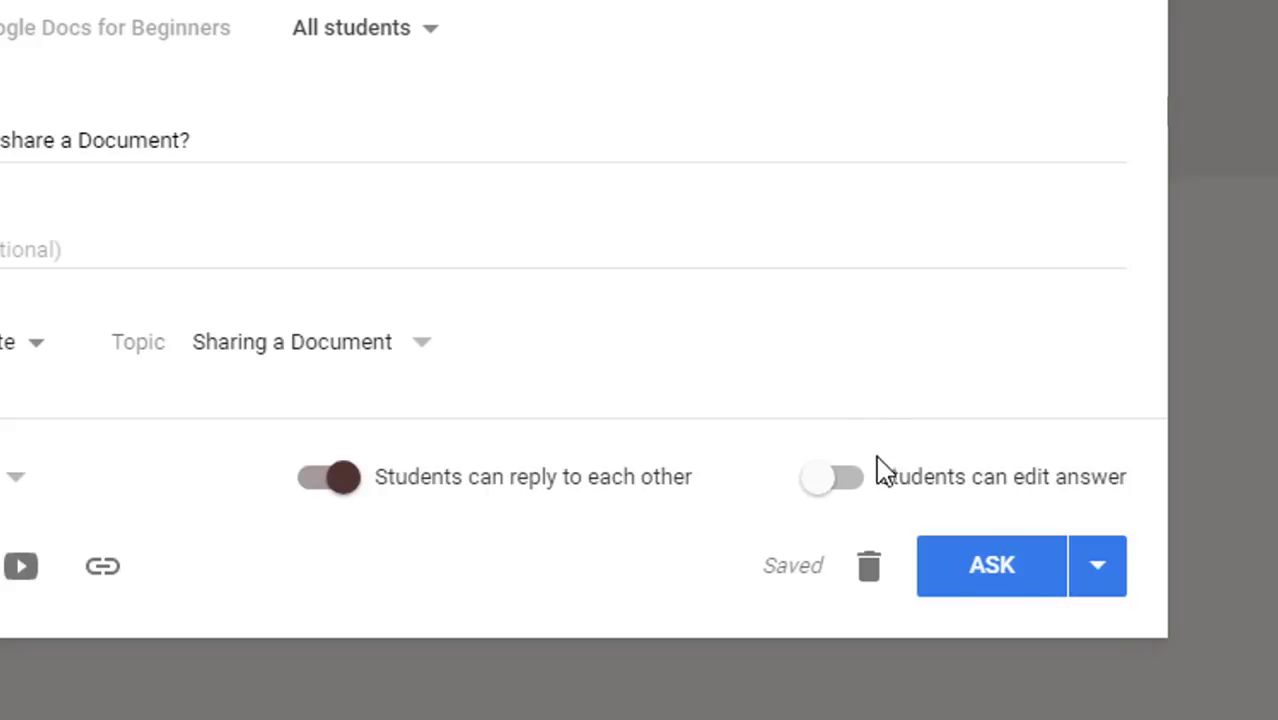
- Try allowing students to edit their answer, switch that option back off, and publish the question to all students
click(836, 480)
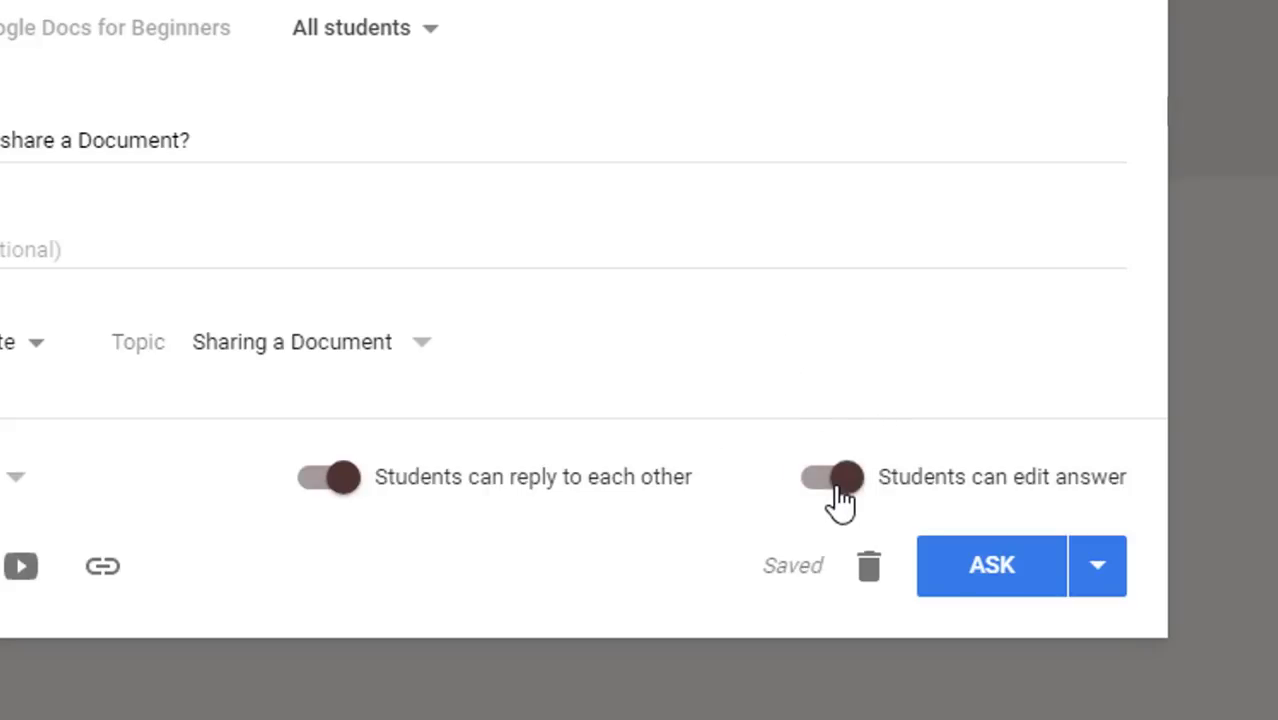
click(838, 496)
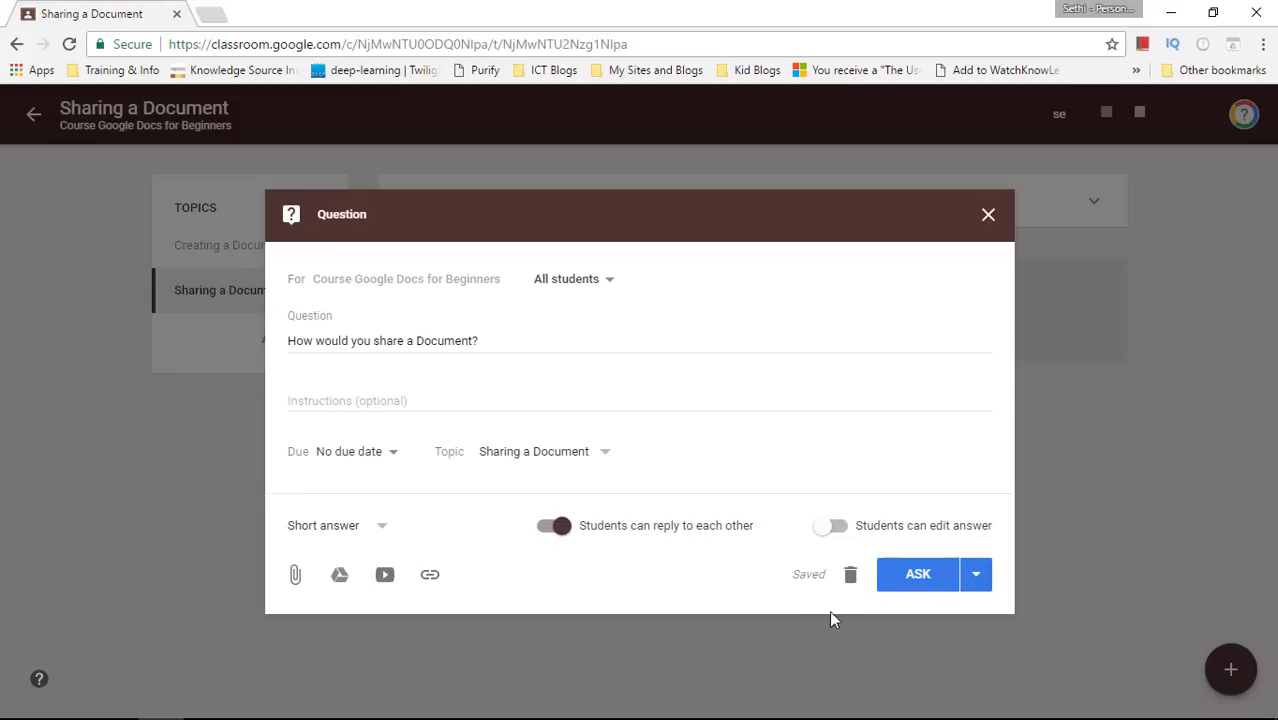
click(905, 587)
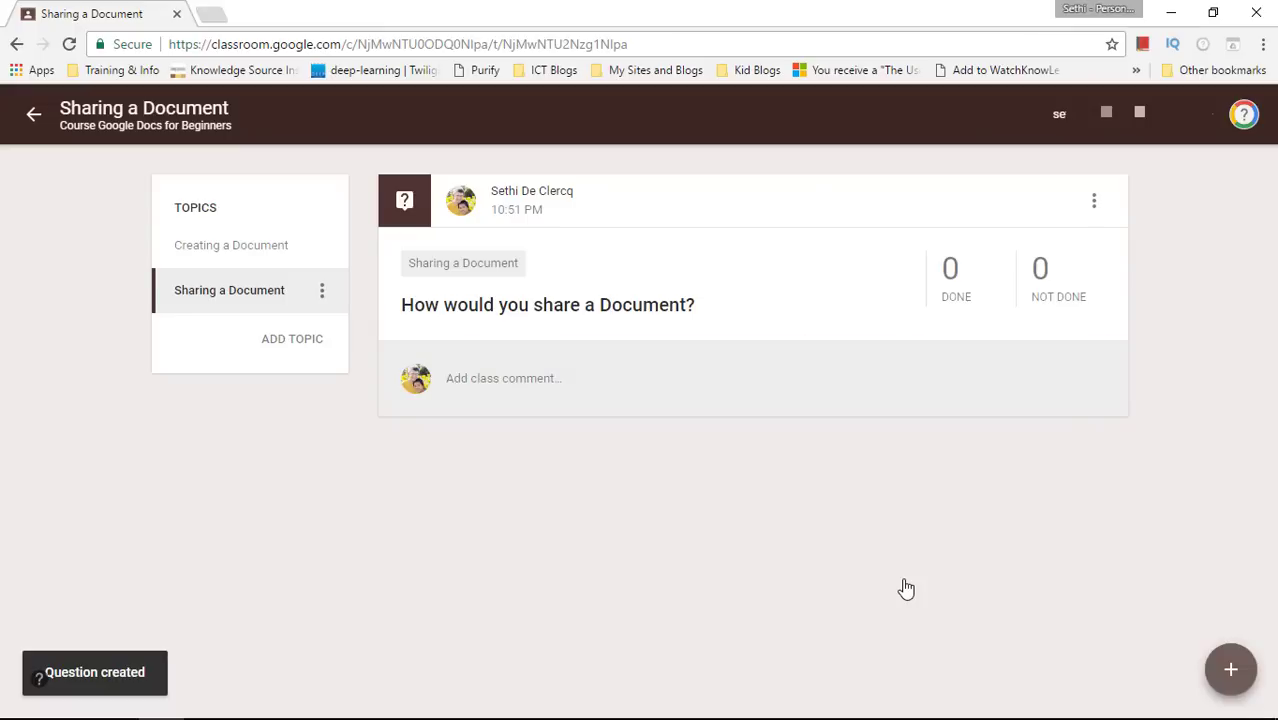
- View the posted question's student answers and question details, and return to the Course Google Docs for Beginners class stream
click(607, 305)
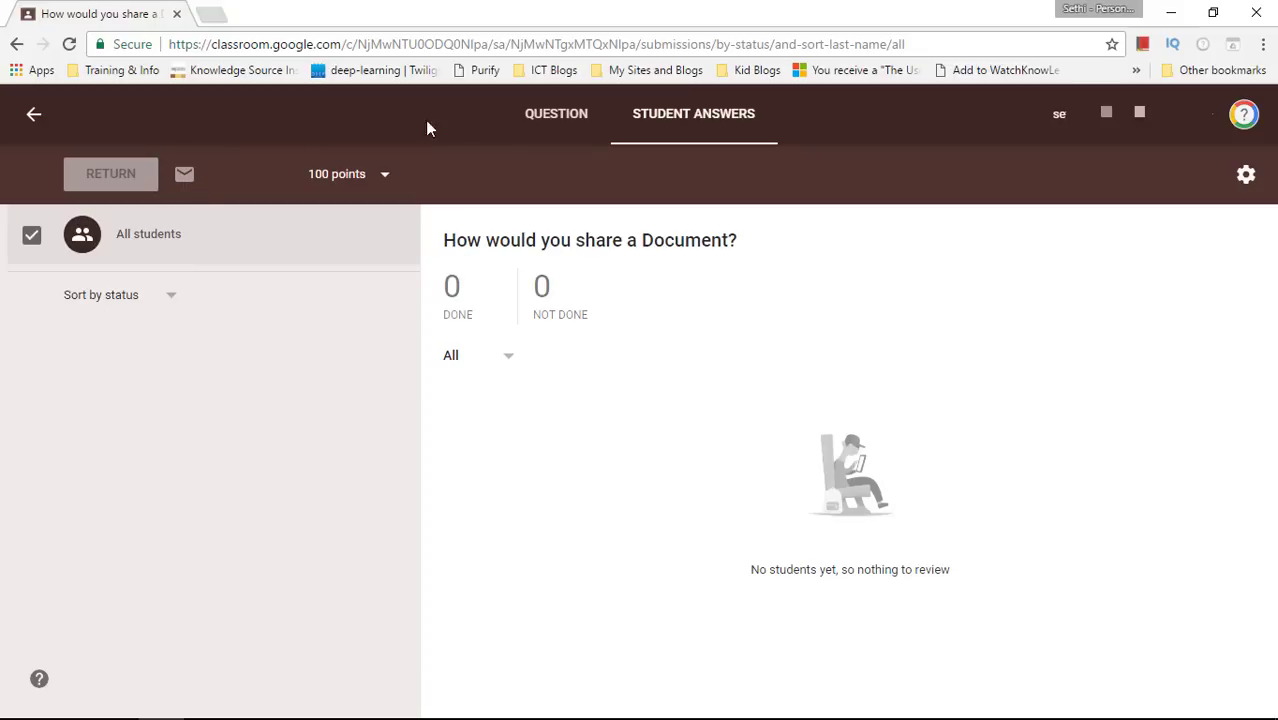
click(546, 130)
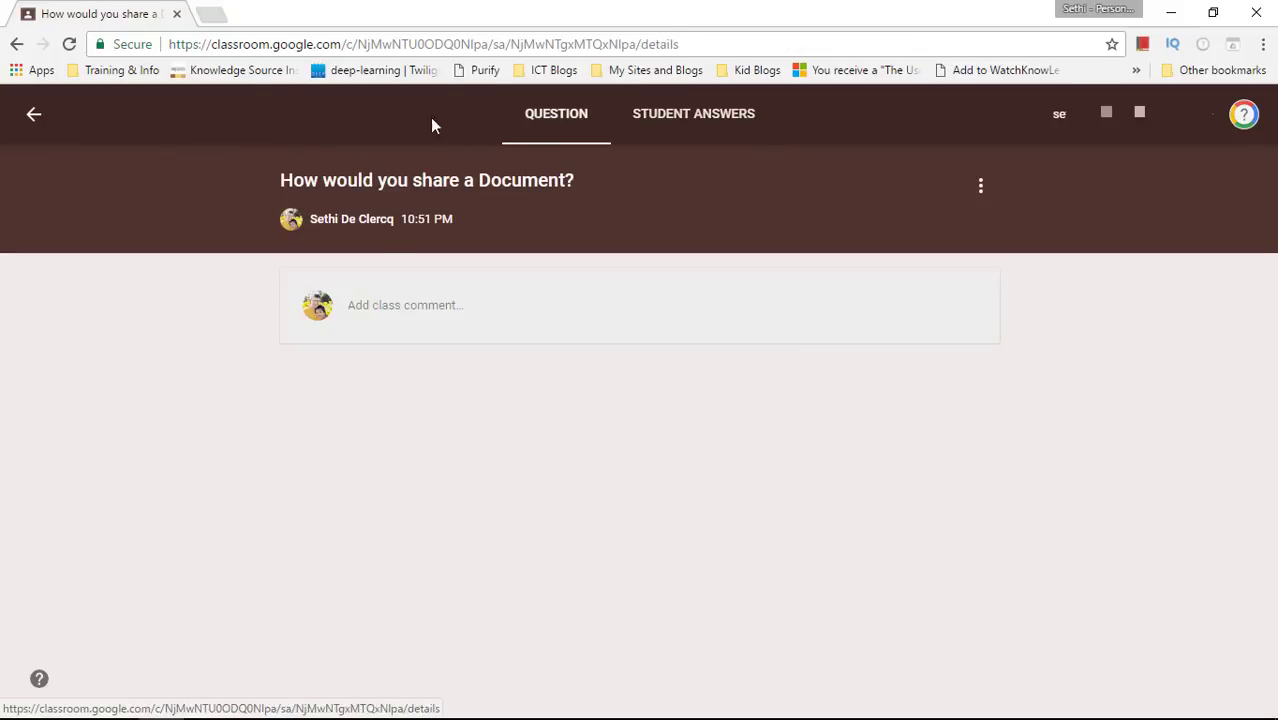
click(34, 114)
click(108, 123)
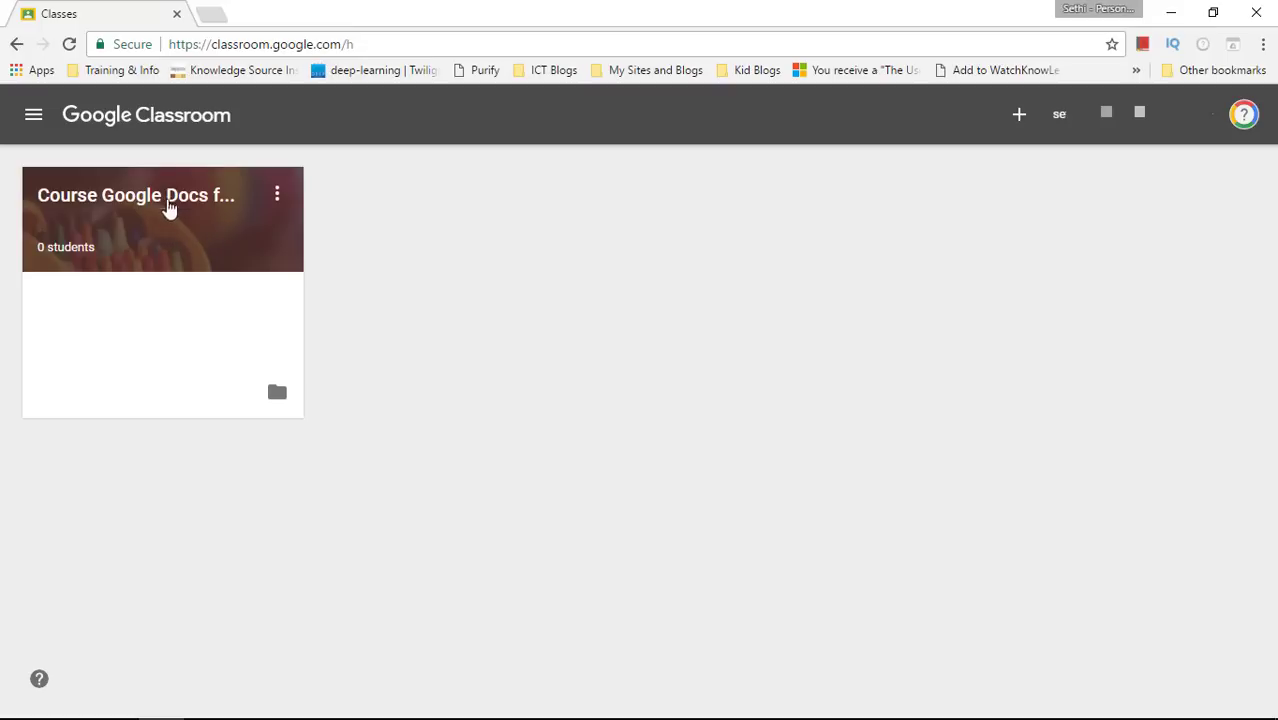
click(165, 203)
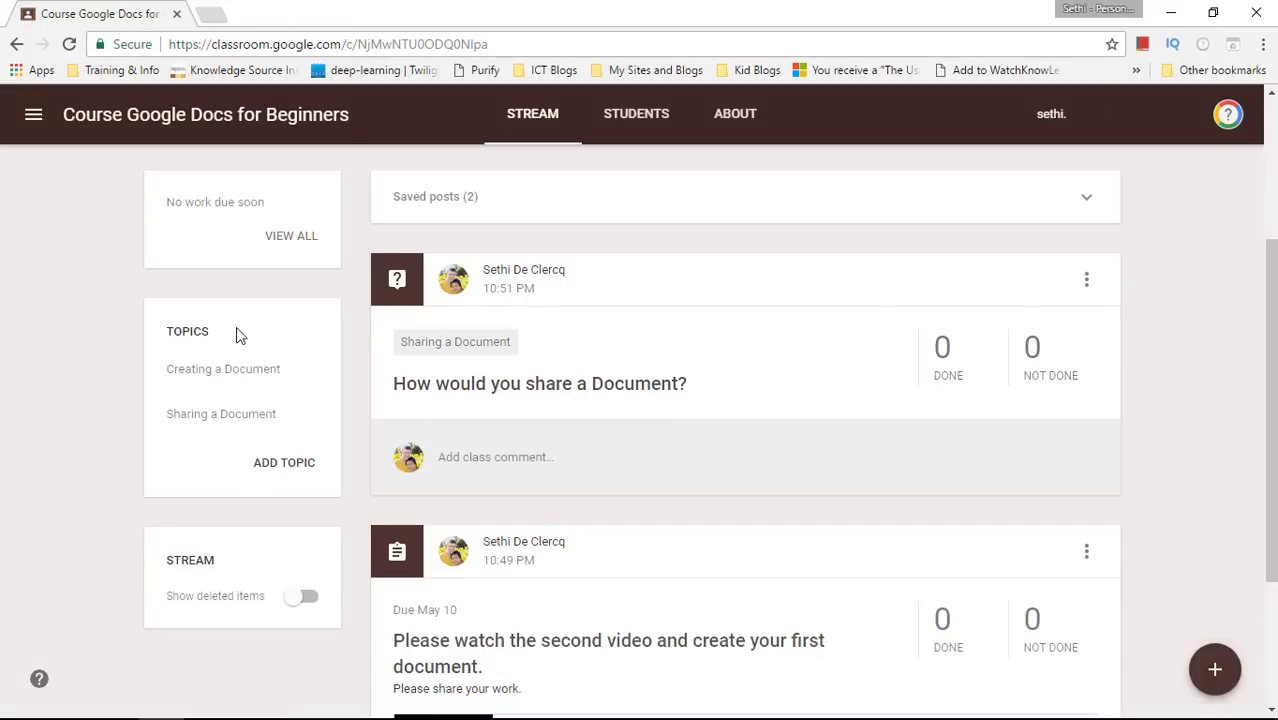
- Post the class comment "Dont forget to submit your work before tomorrow" on the assignment, and check the comment's available options
scroll(1228, 392, down, 2)
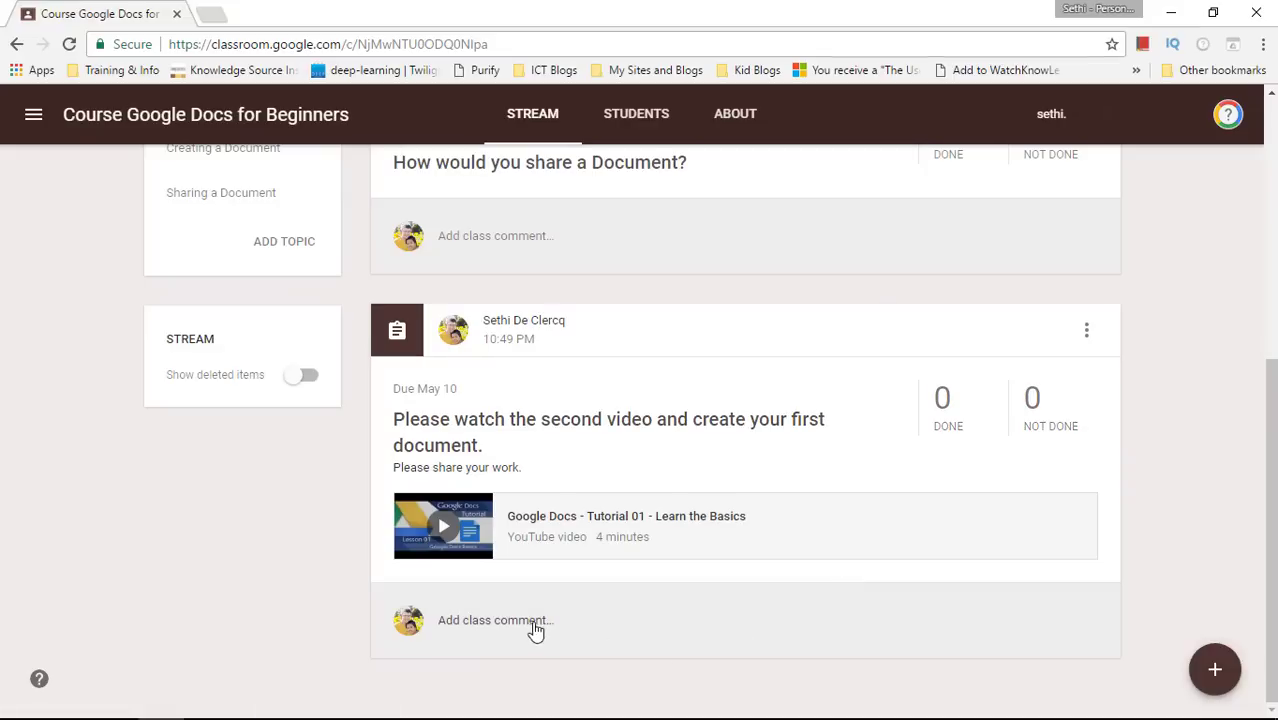
click(520, 622)
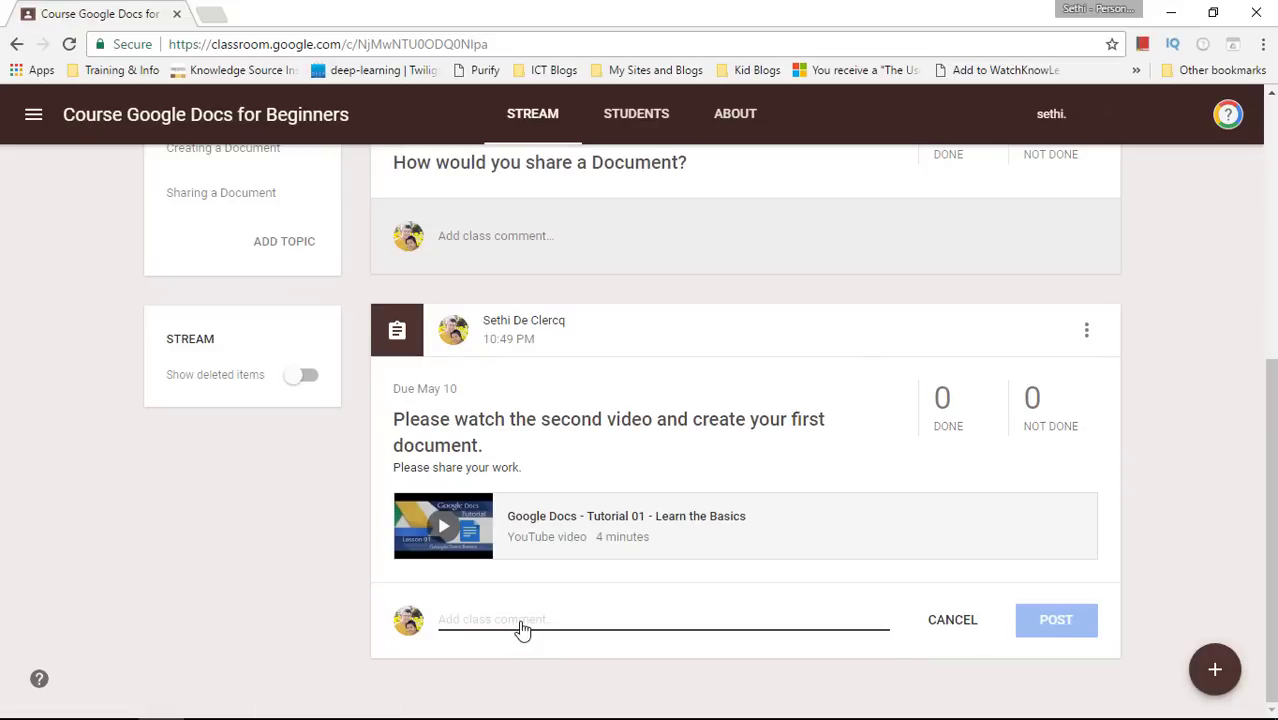
text(Dont forge)
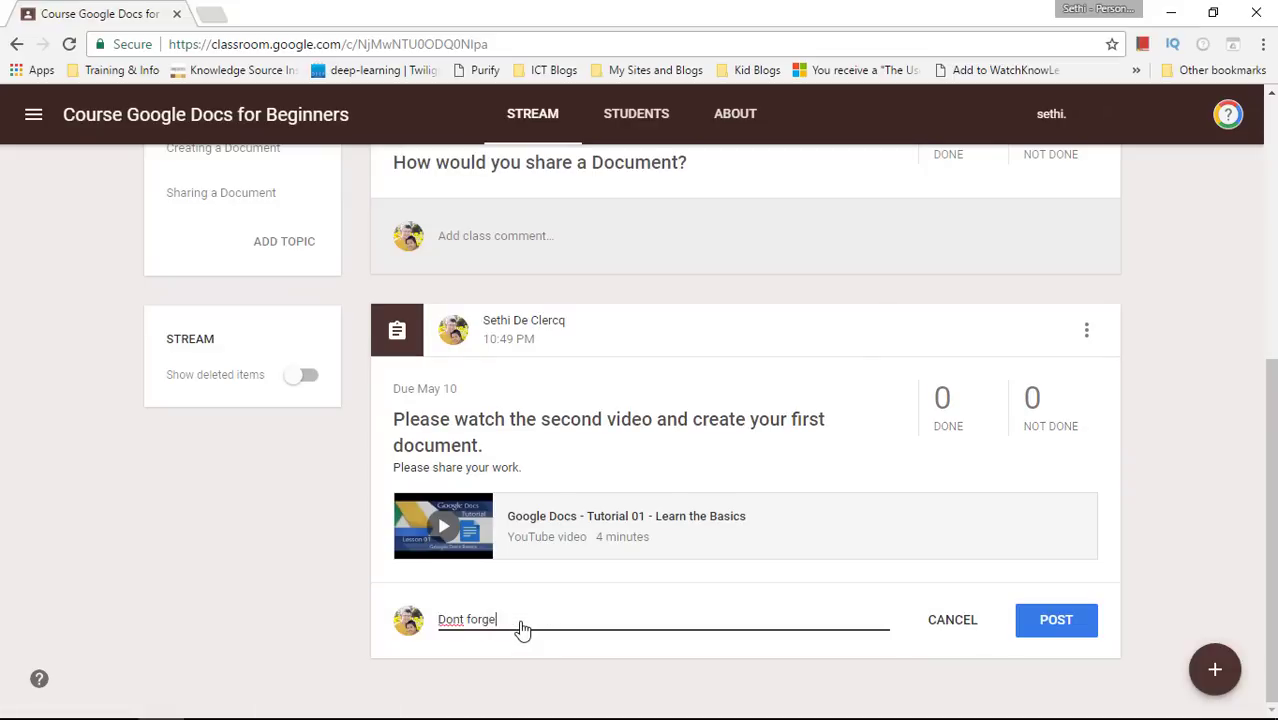
text(t to submit your work before )
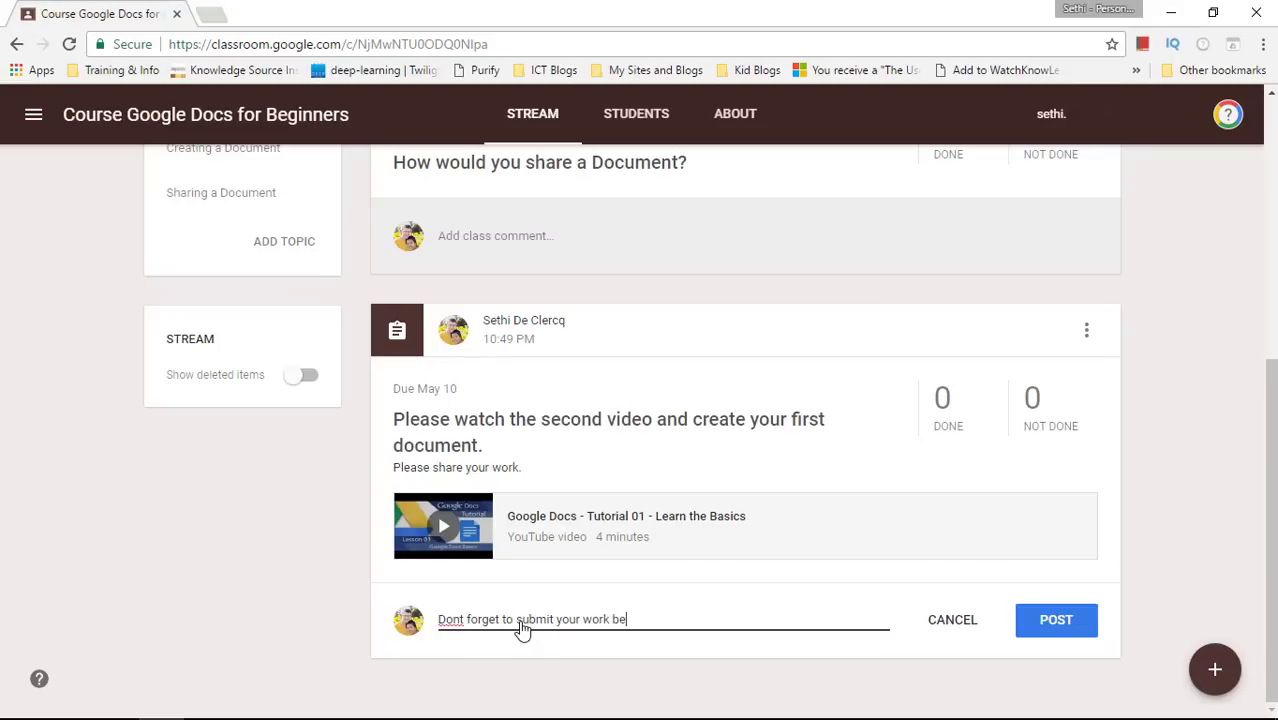
text(tomorrow)
click(1056, 620)
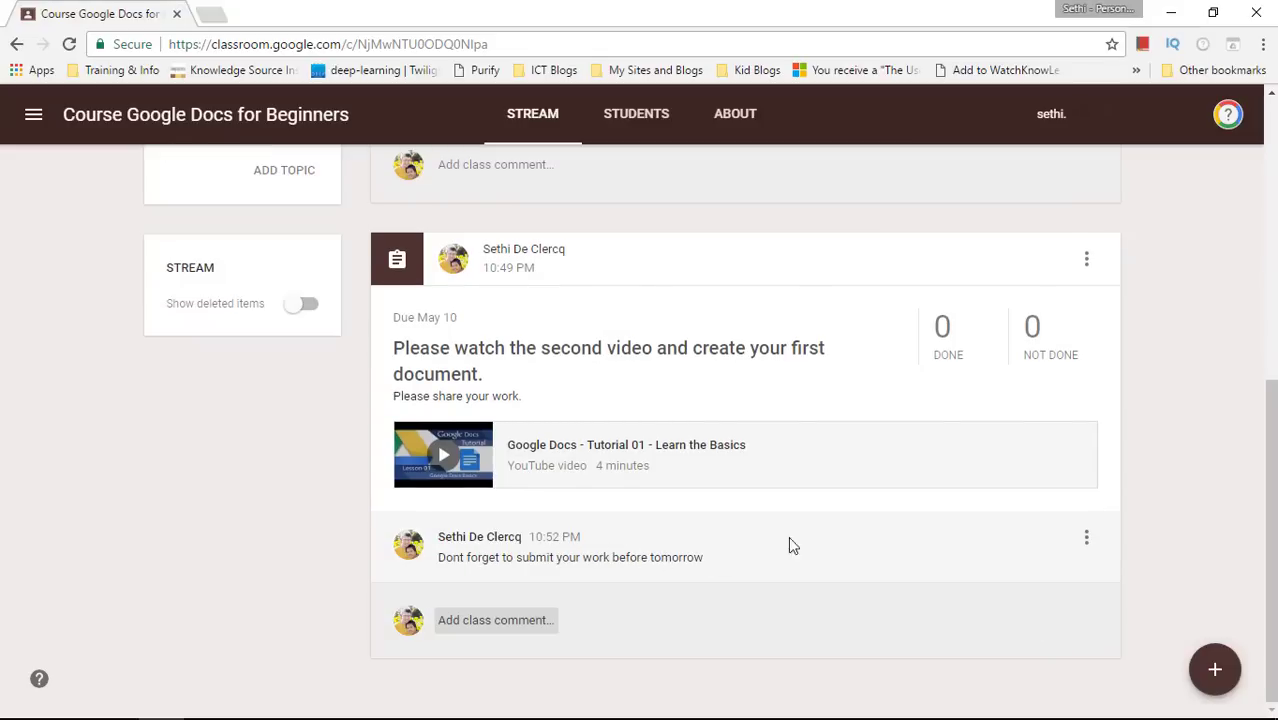
click(1086, 538)
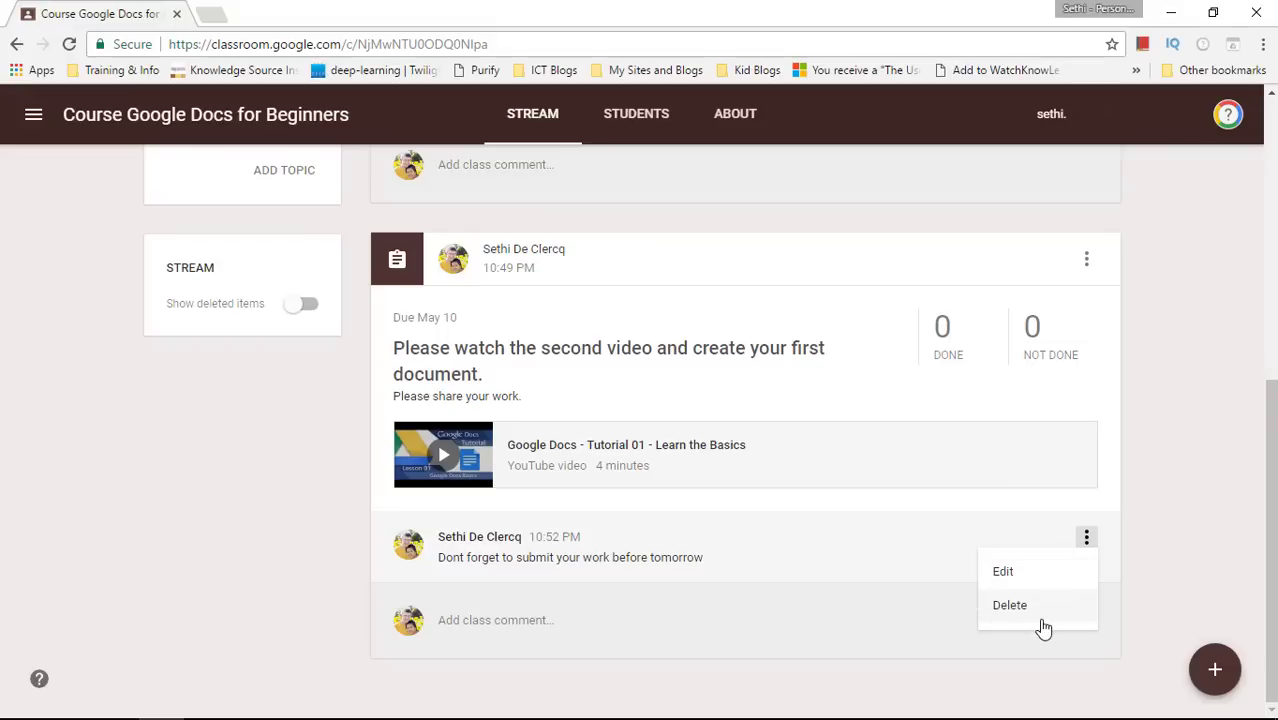
click(1200, 537)
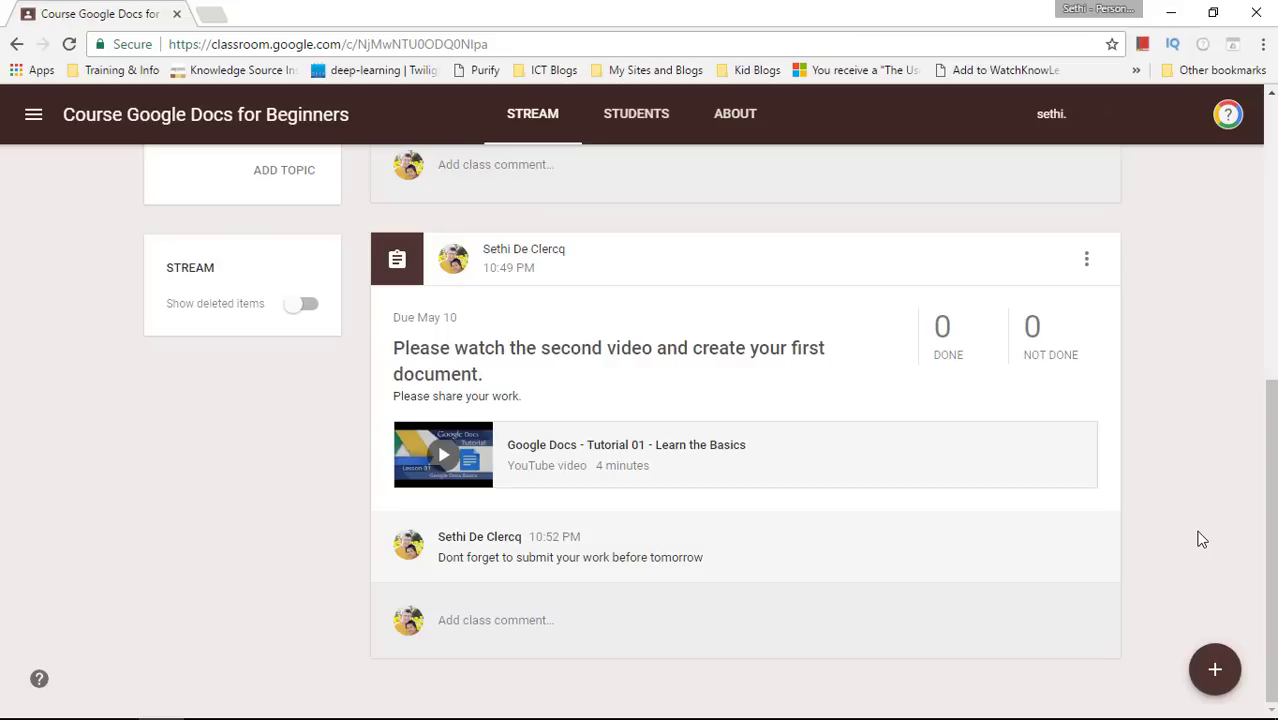
- Look over the class's About page and its Google Drive folder
scroll(1202, 540, up, 10)
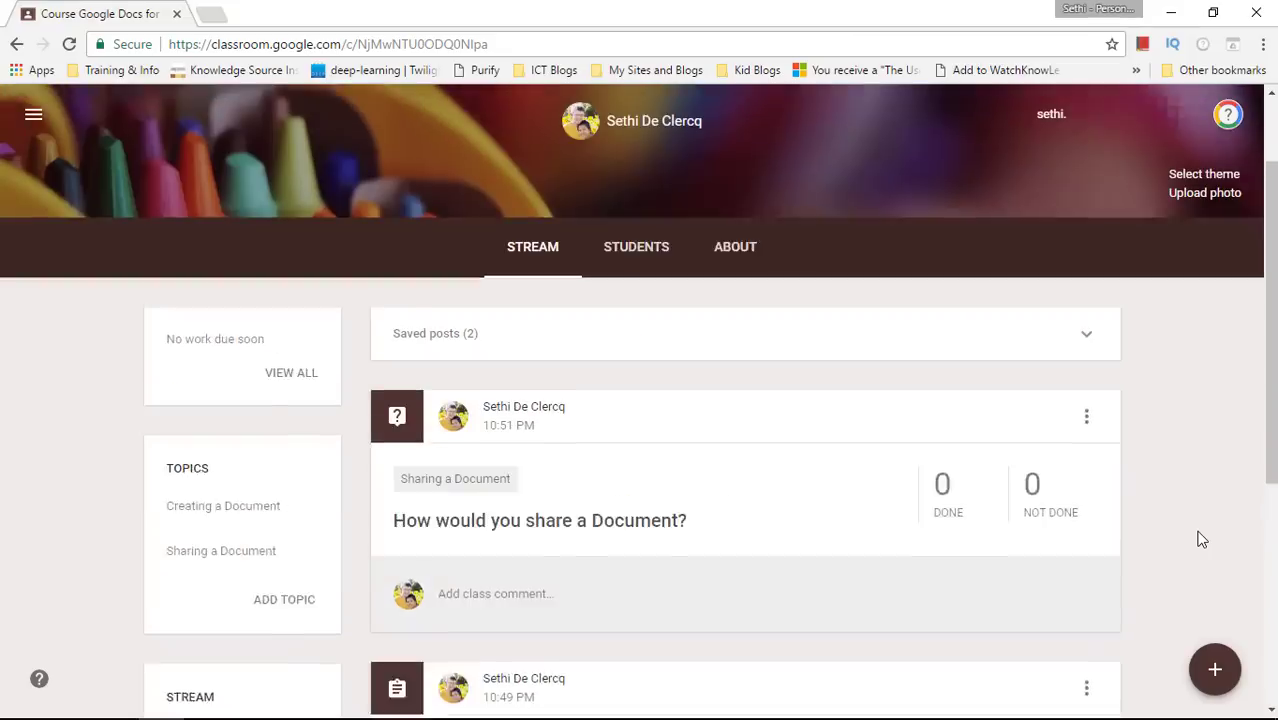
click(735, 315)
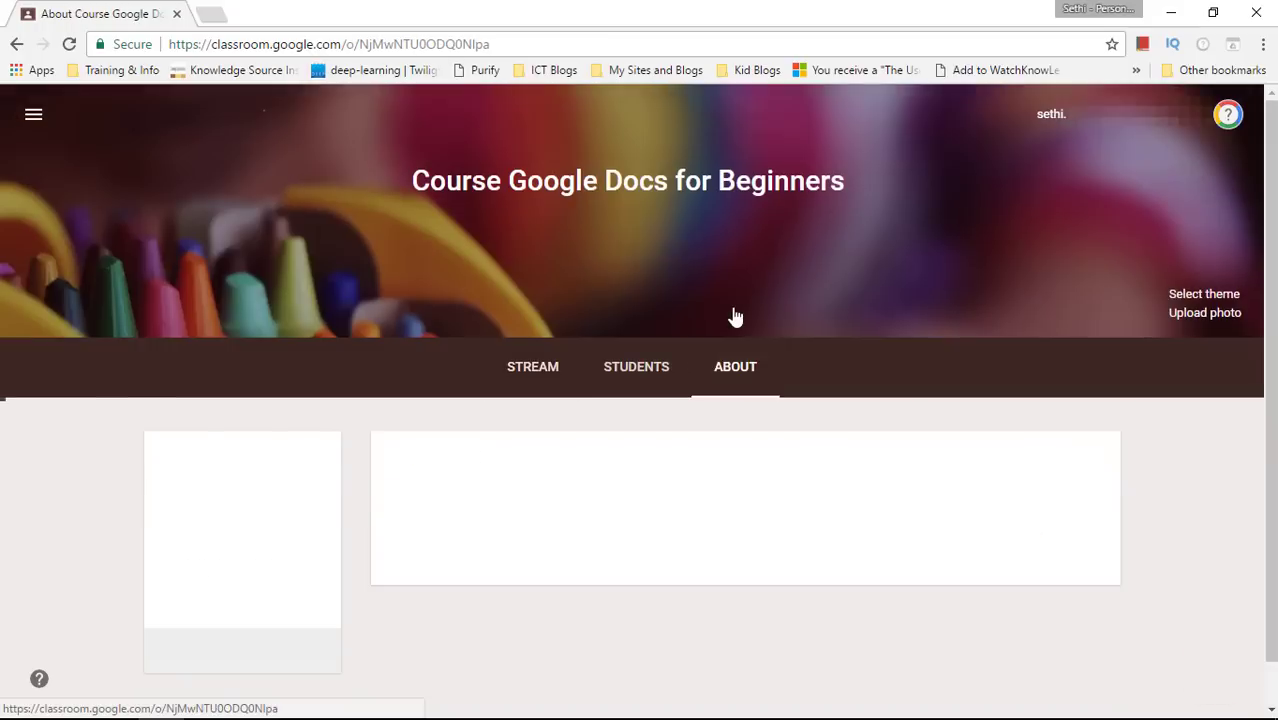
scroll(613, 495, down, 1)
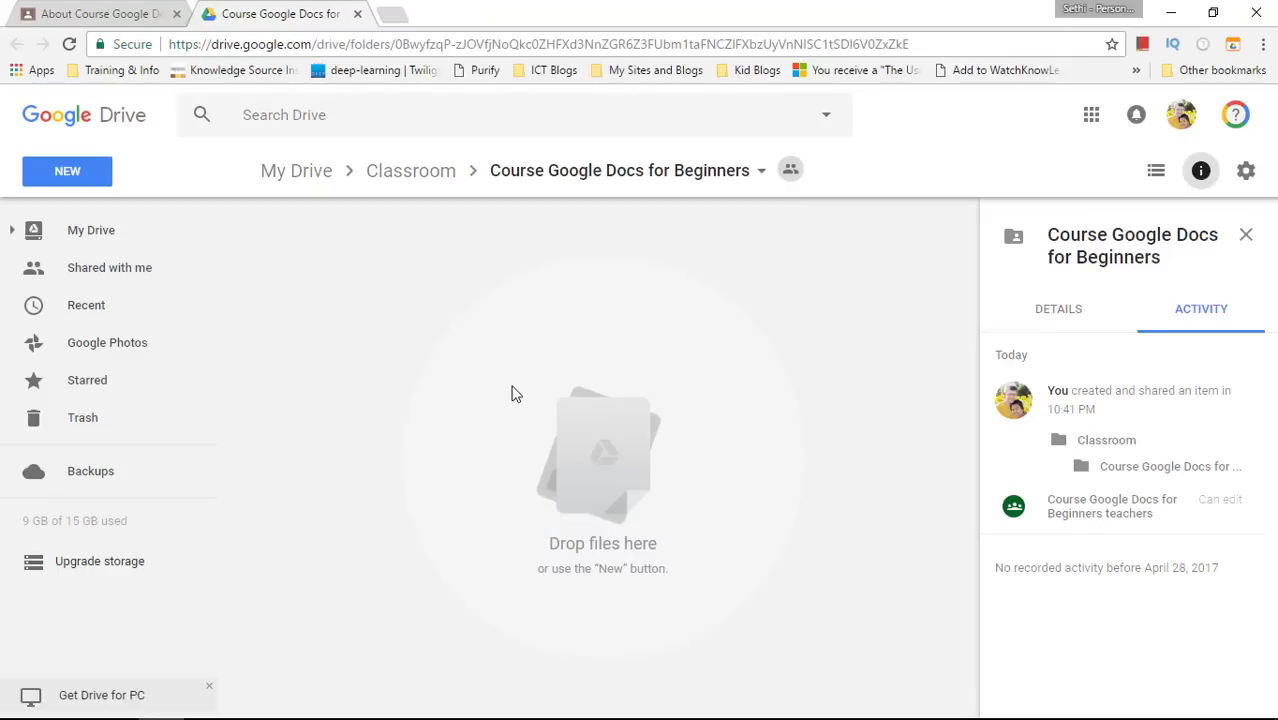
mouse_move(61, 526)
click(100, 14)
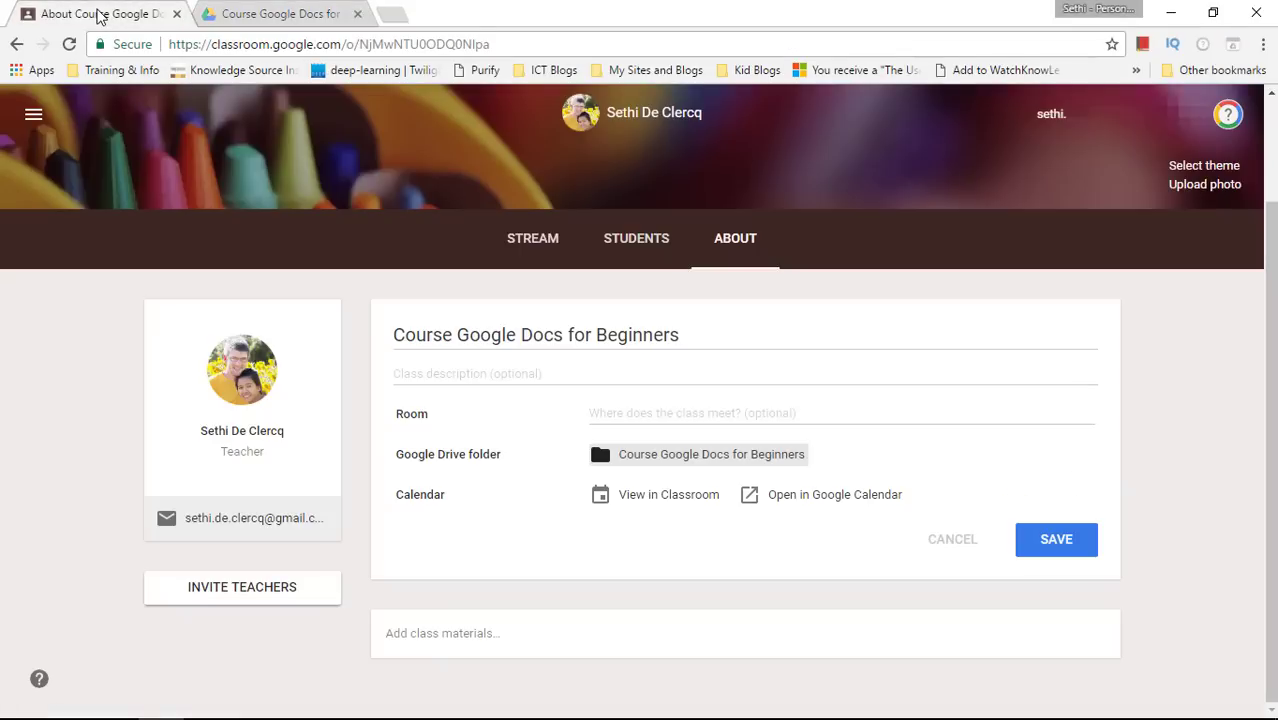
click(226, 10)
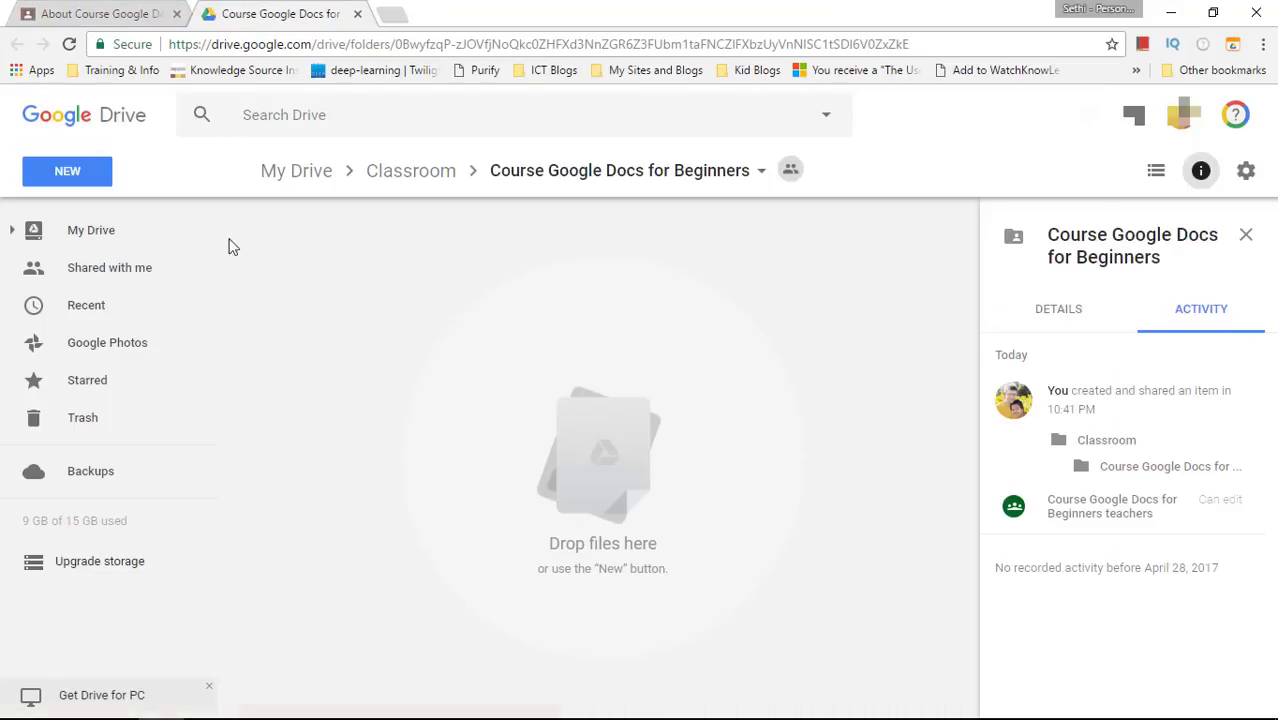
mouse_move(85, 530)
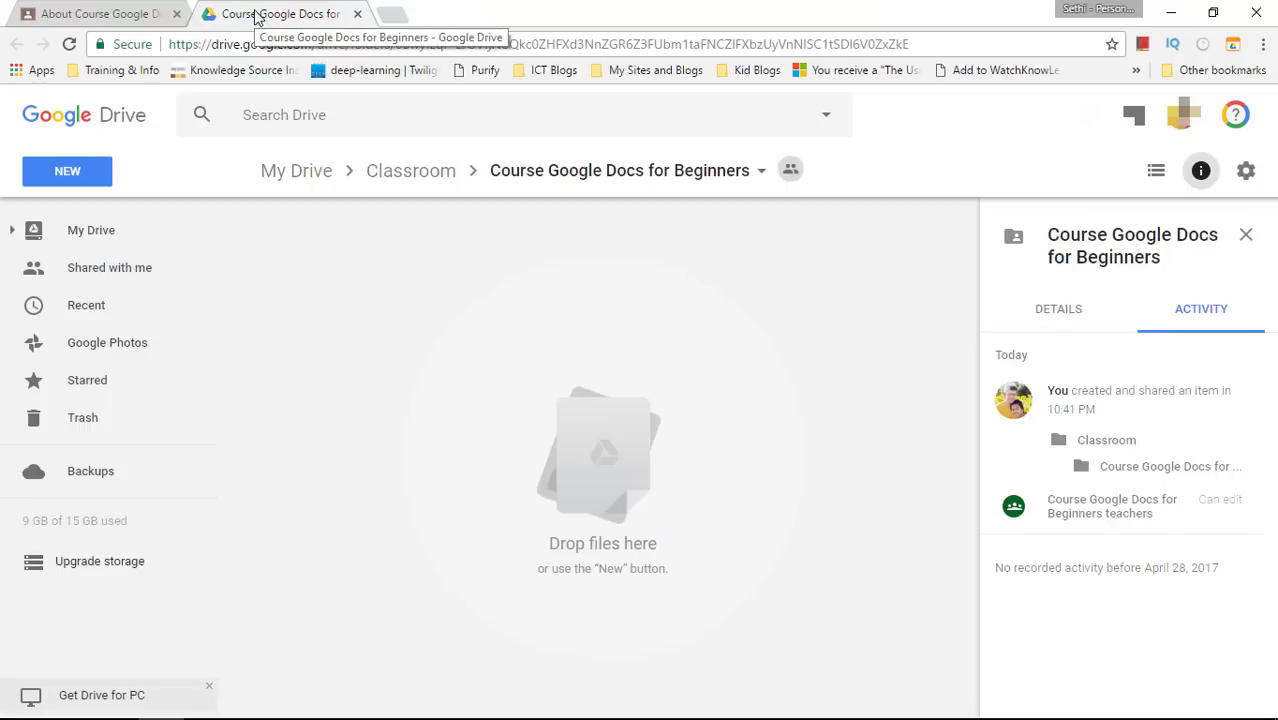
- View the class calendar in Classroom, then close it and return to the class's About page
click(140, 13)
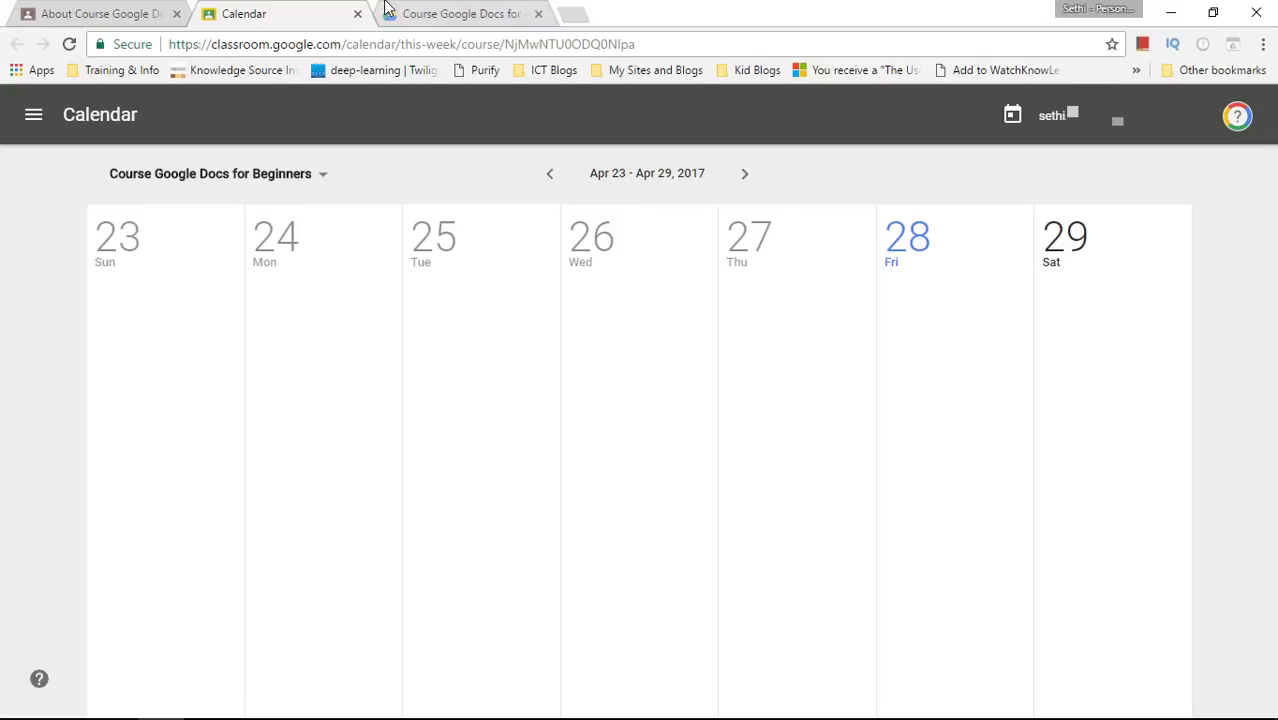
click(357, 14)
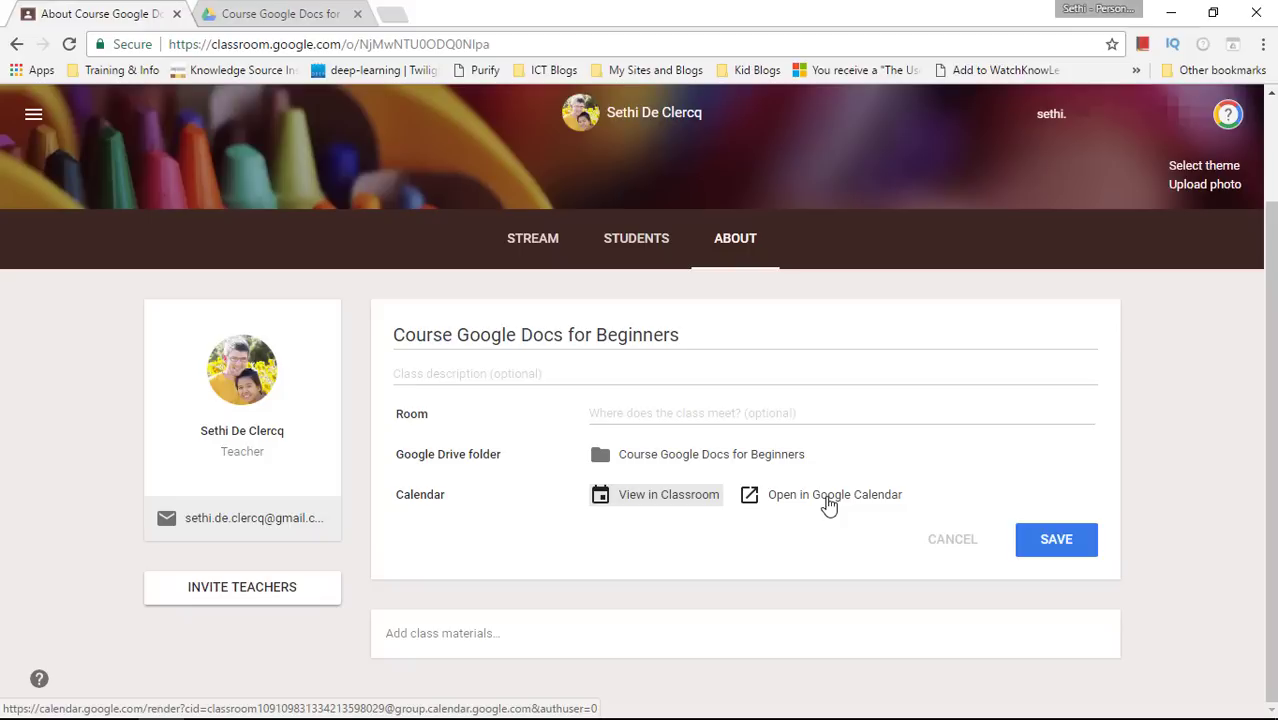
click(255, 624)
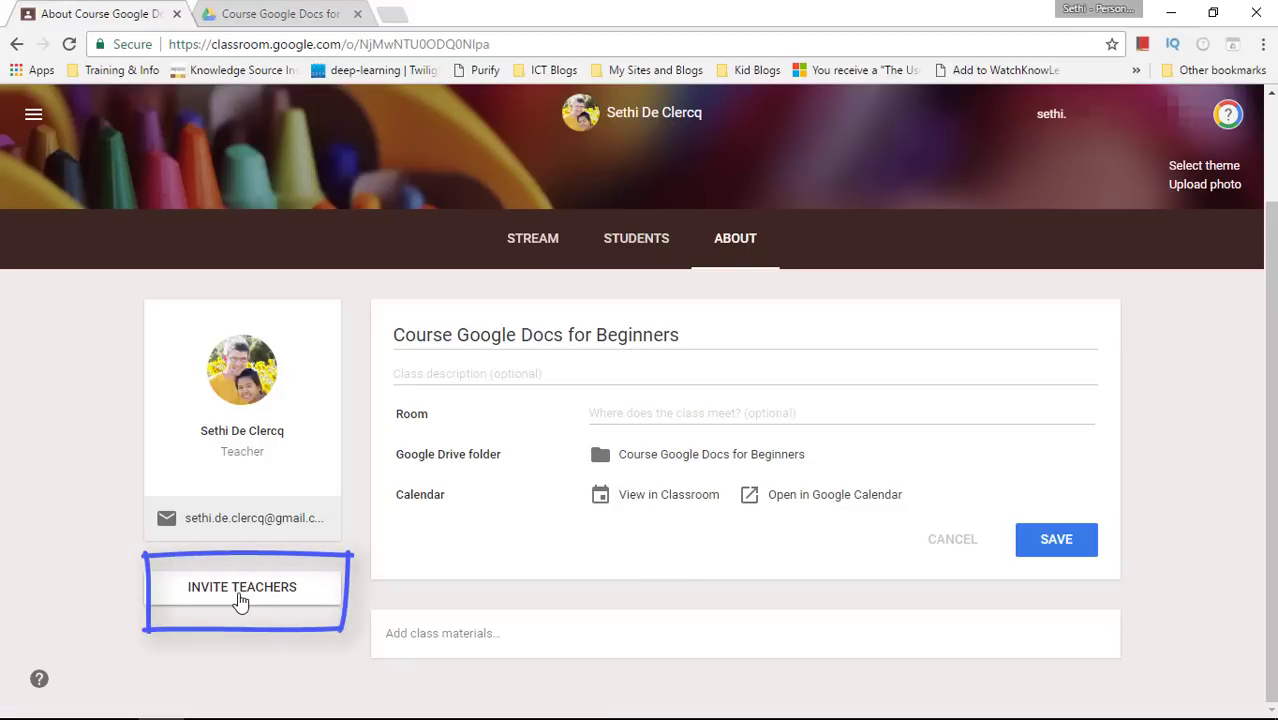
click(416, 395)
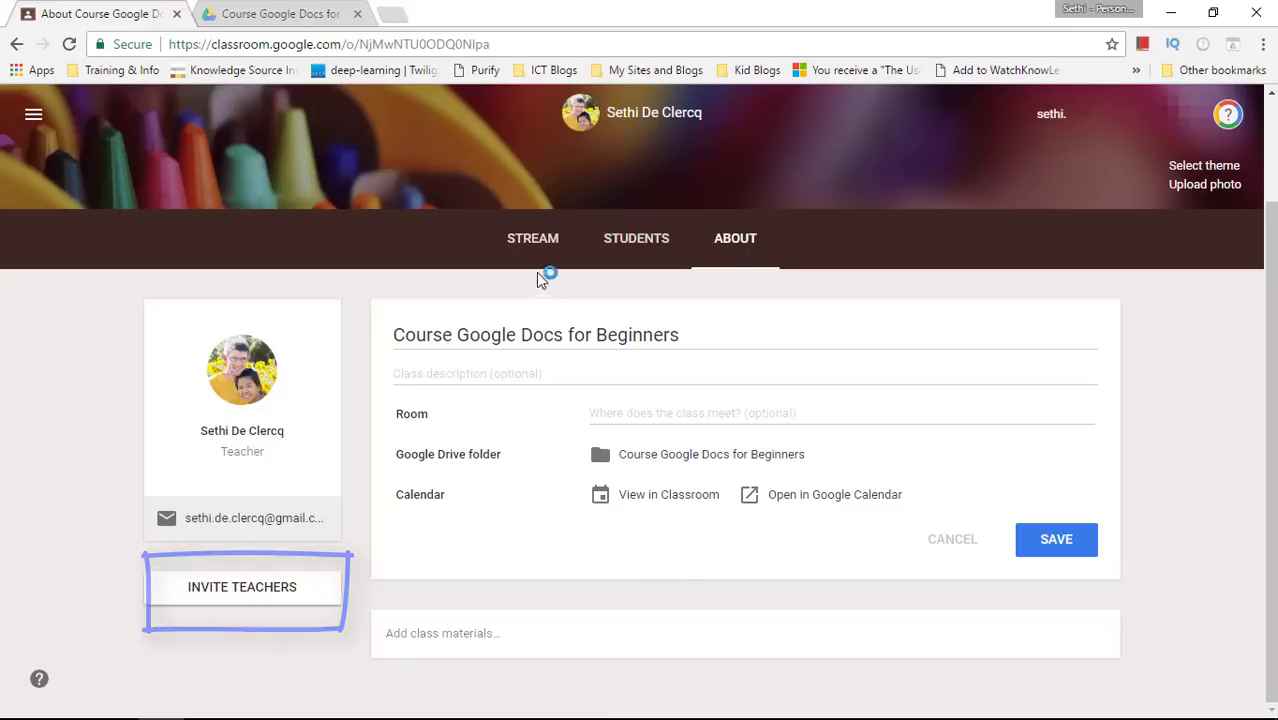
- Return to the class stream and review the posted question and the assignment with its class comment
click(533, 240)
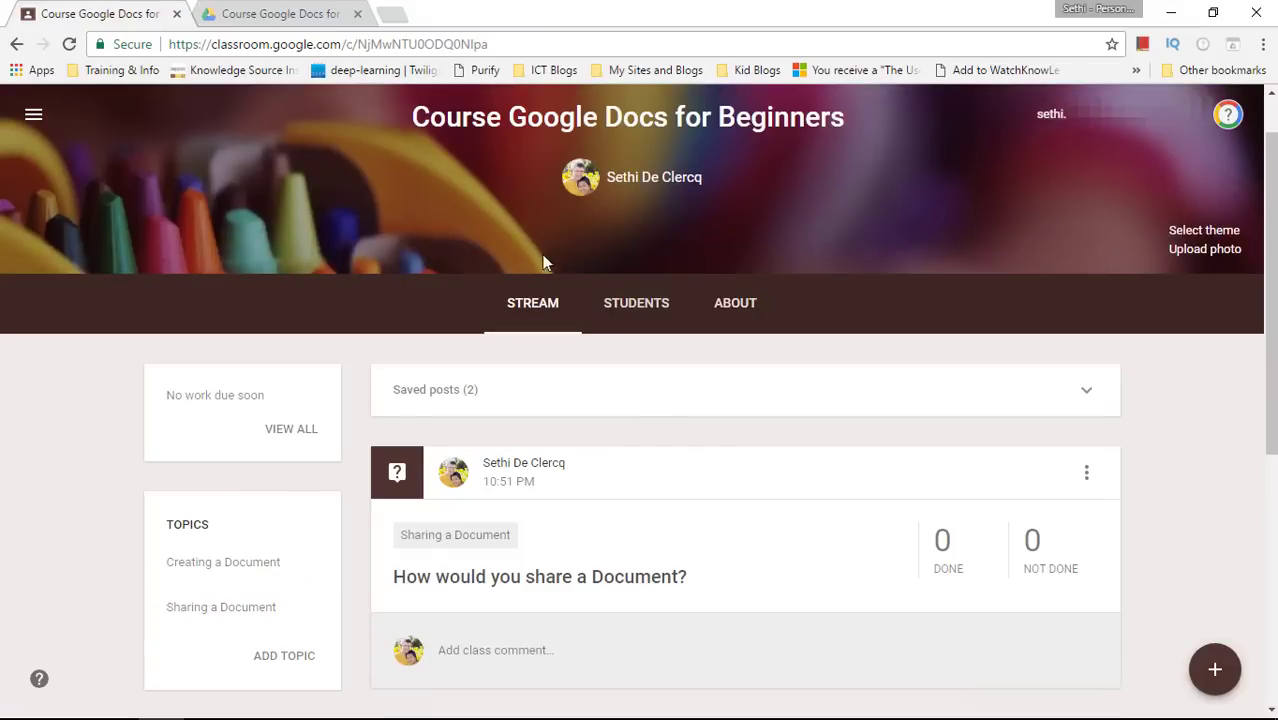
scroll(680, 466, down, 2)
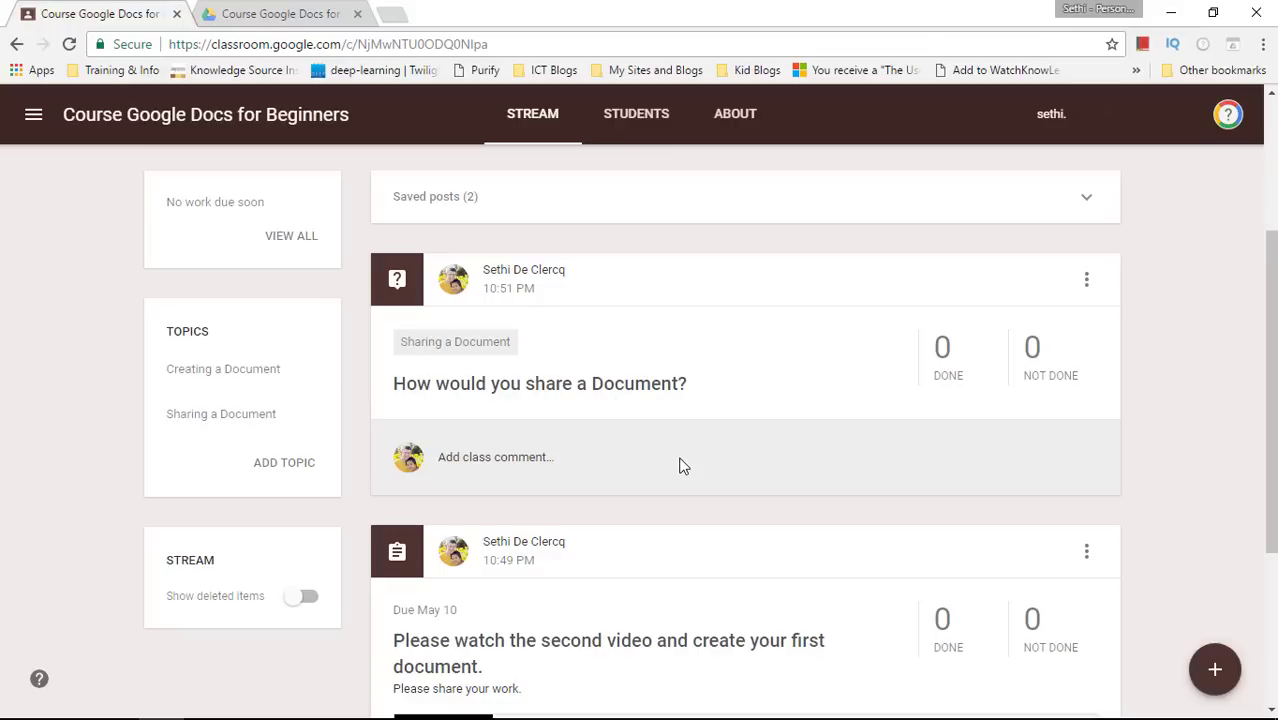
scroll(679, 466, down, 3)
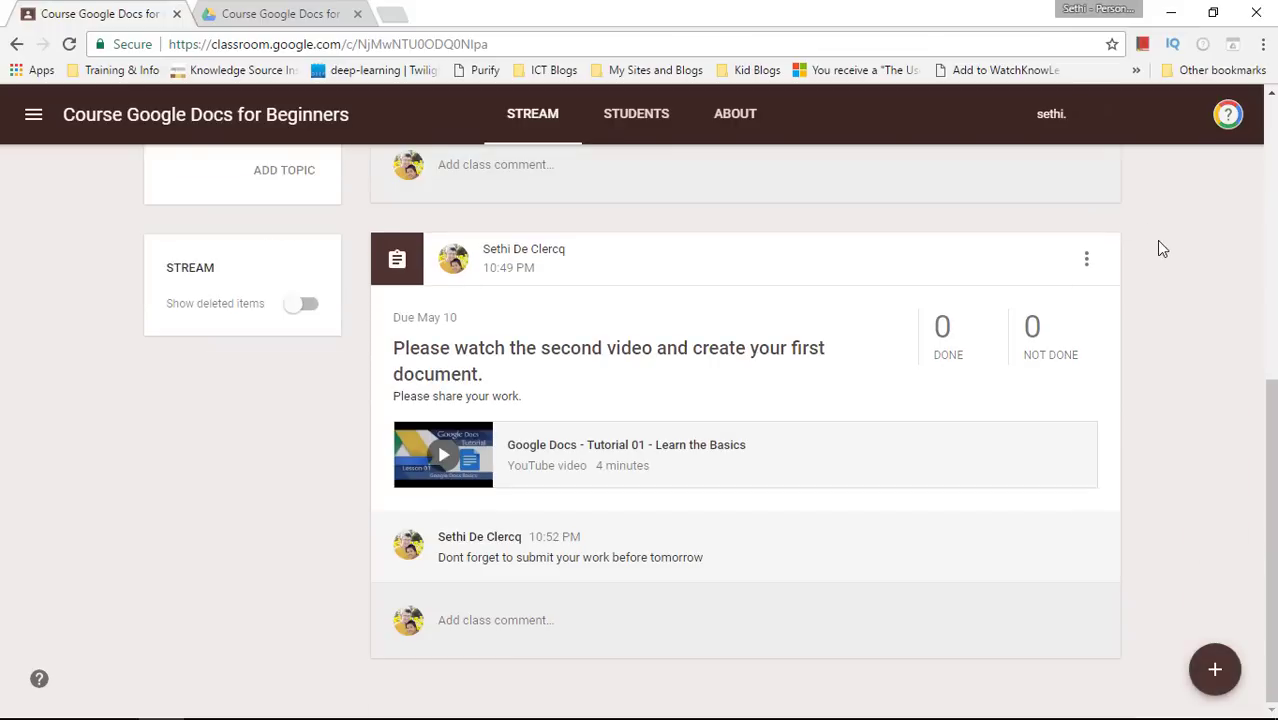
scroll(1158, 245, up, 5)
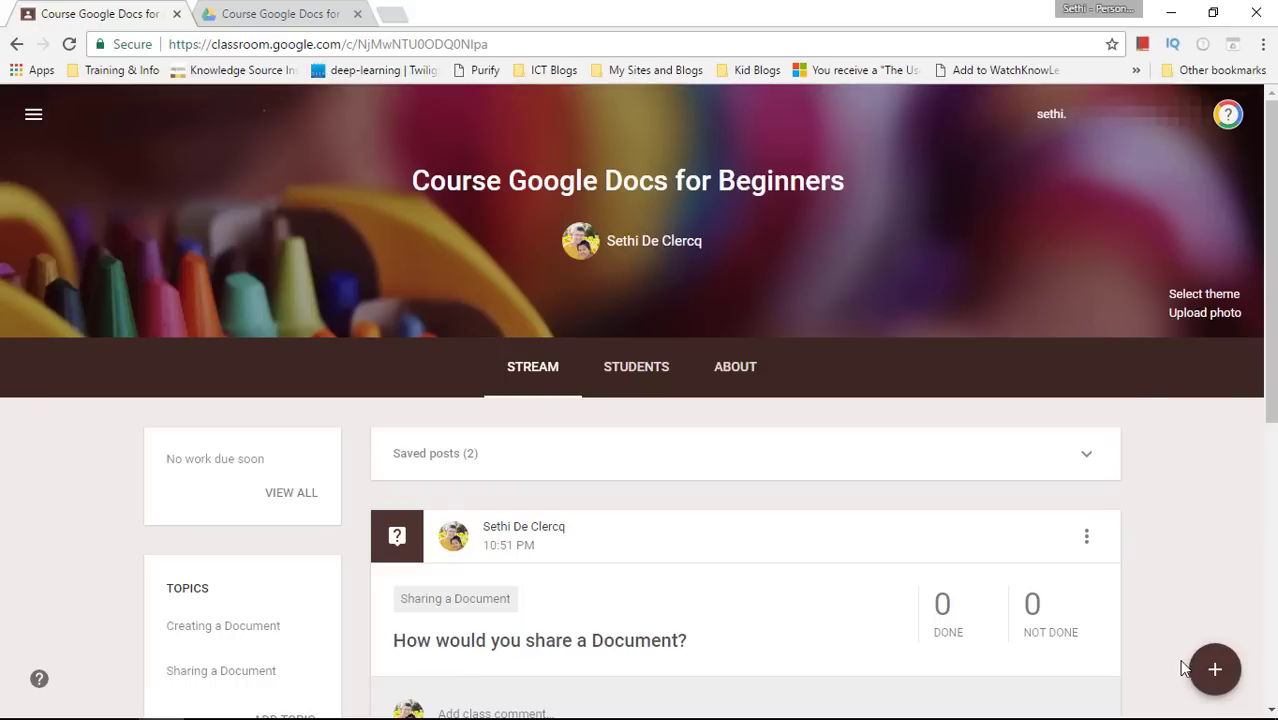
- Reuse the "Please watch the first video in our course." post from Course Google Docs for Beginners, and close the announcement draft without posting it
mouse_move(1210, 668)
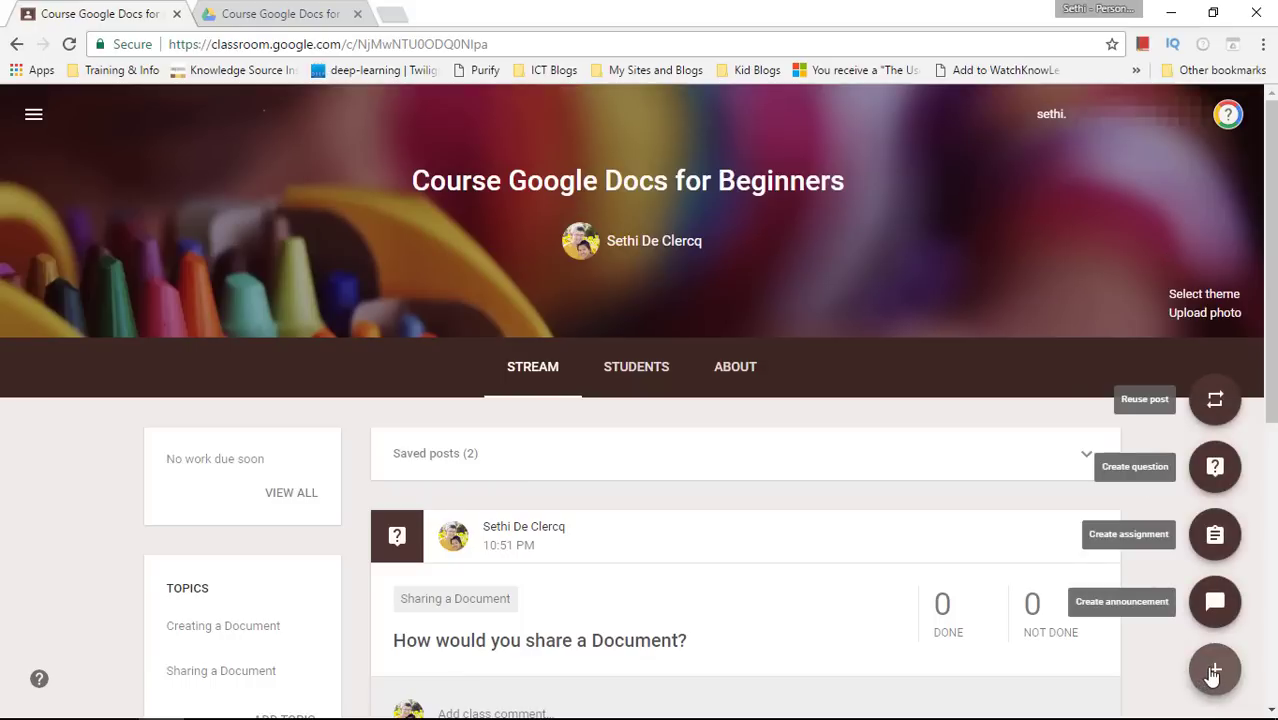
click(1216, 414)
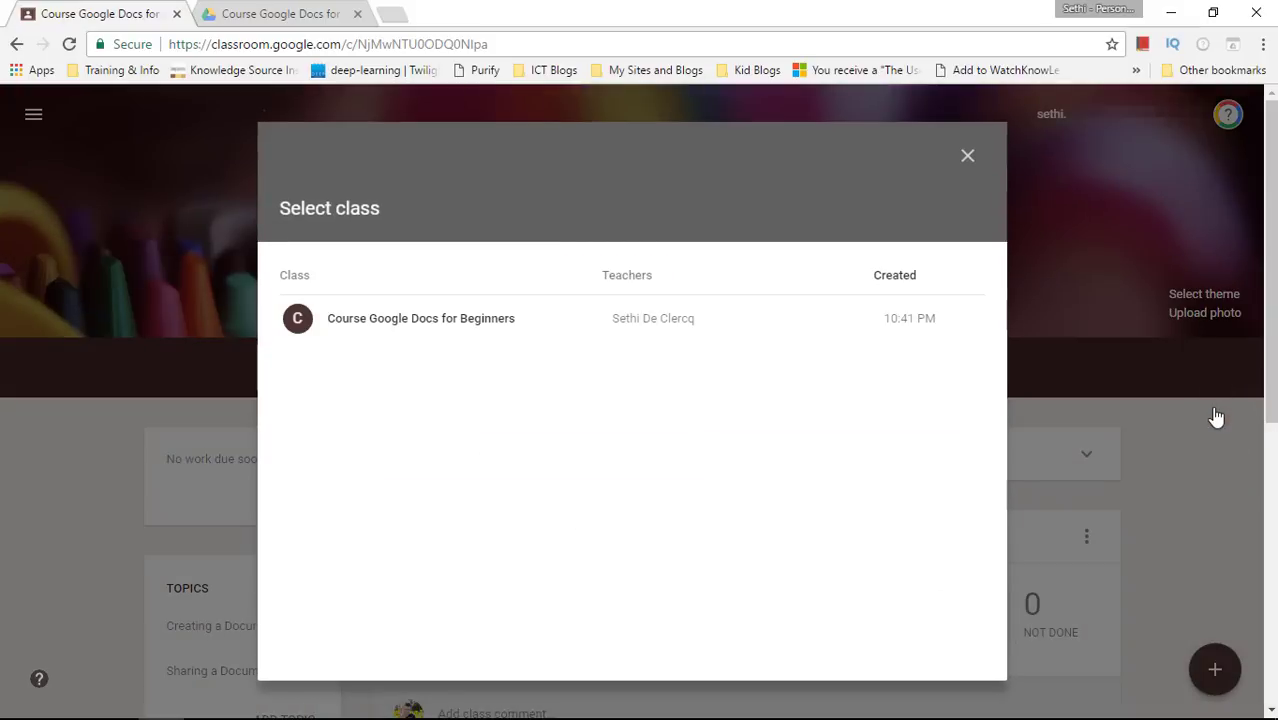
click(428, 328)
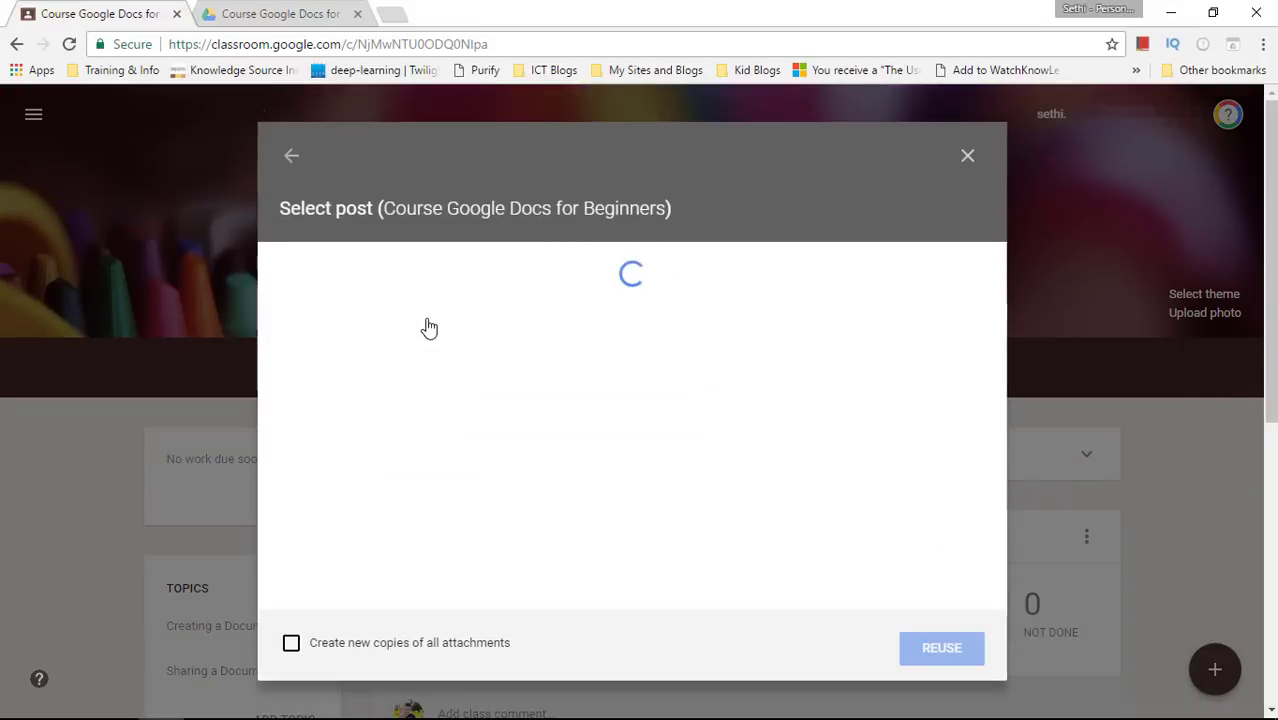
click(421, 427)
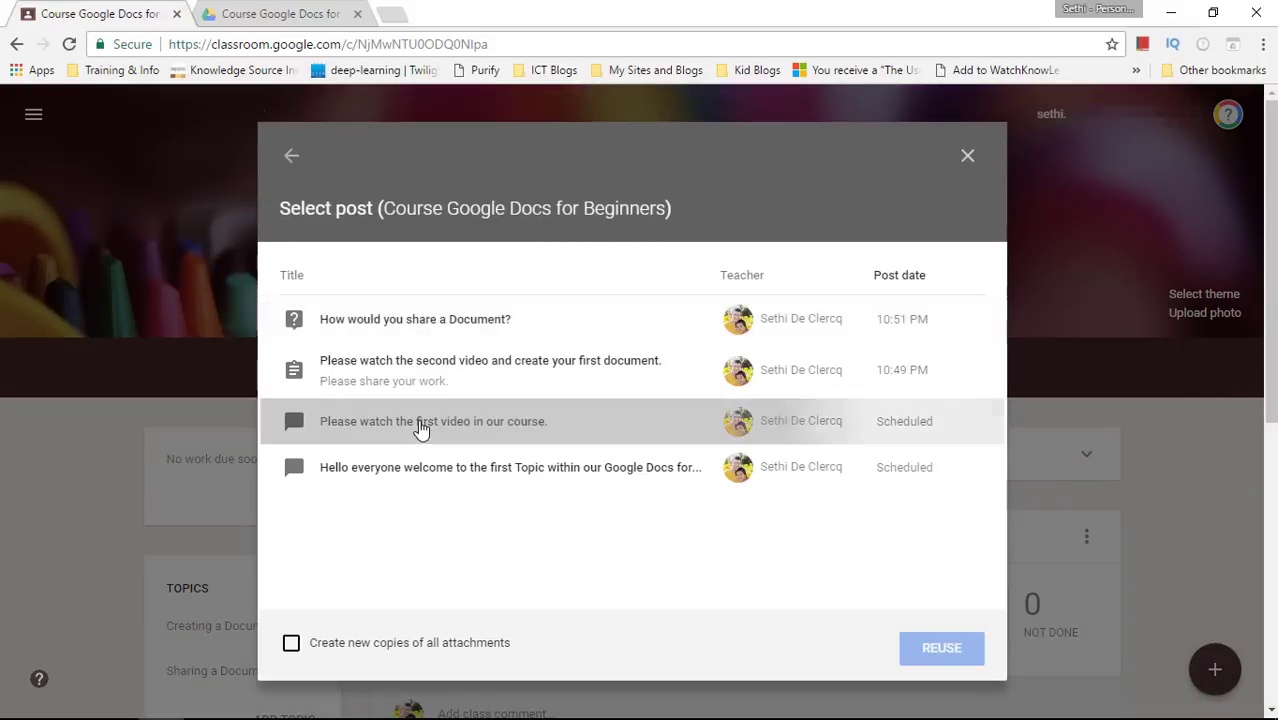
click(942, 649)
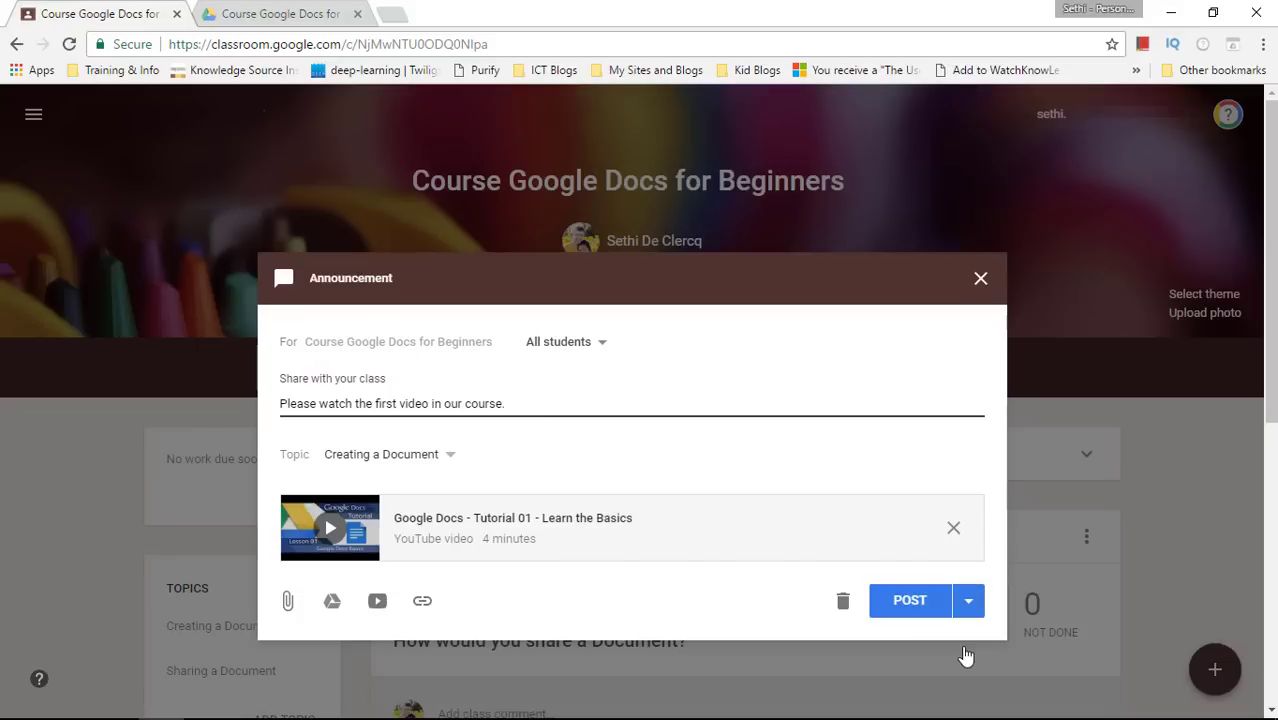
click(980, 280)
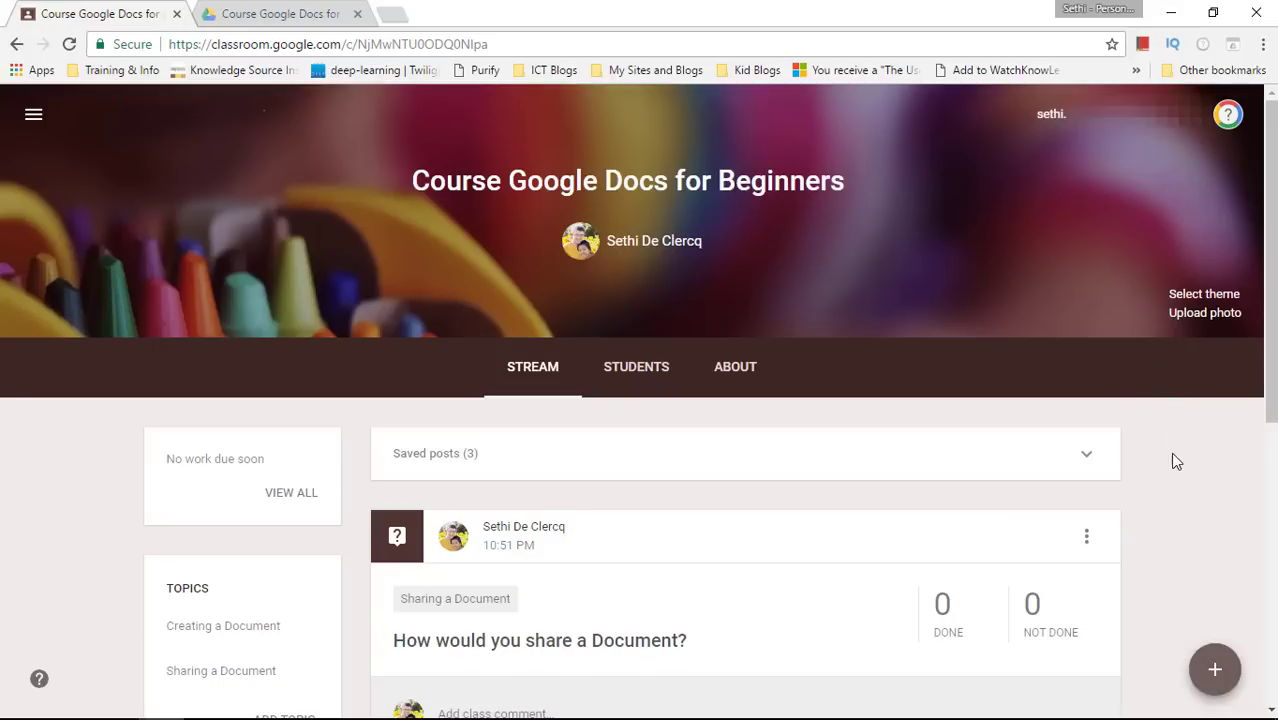